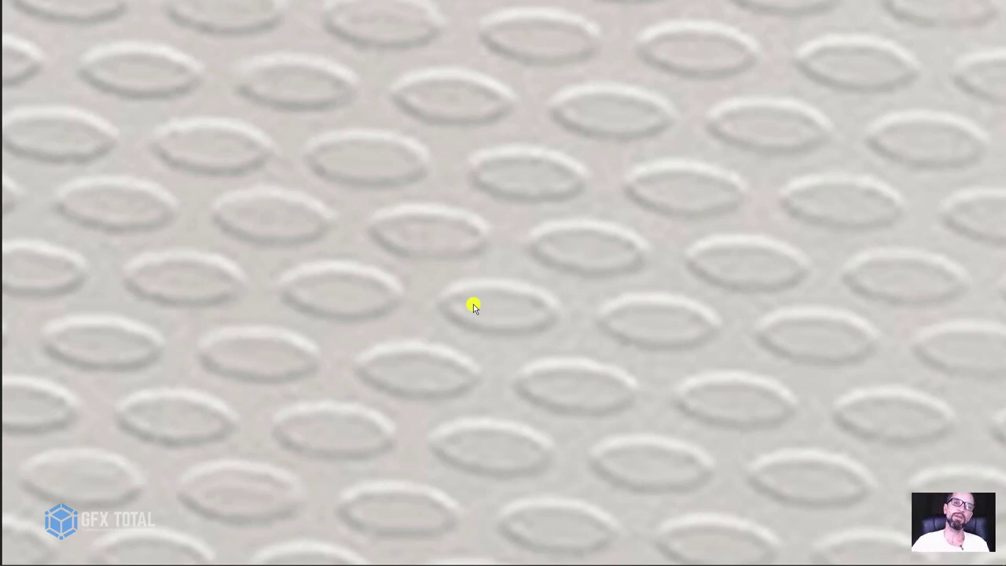
- Zoom and pan the PureRef board to inspect the flip-flop pair's sole and strap
{"action": "scroll", "coordinate": [477, 213], "scroll_direction": "down", "scroll_amount": 2}
{"action": "scroll", "coordinate": [476, 218], "scroll_direction": "down", "scroll_amount": 1}
{"action": "scroll", "coordinate": [494, 188], "scroll_direction": "down", "scroll_amount": 1}
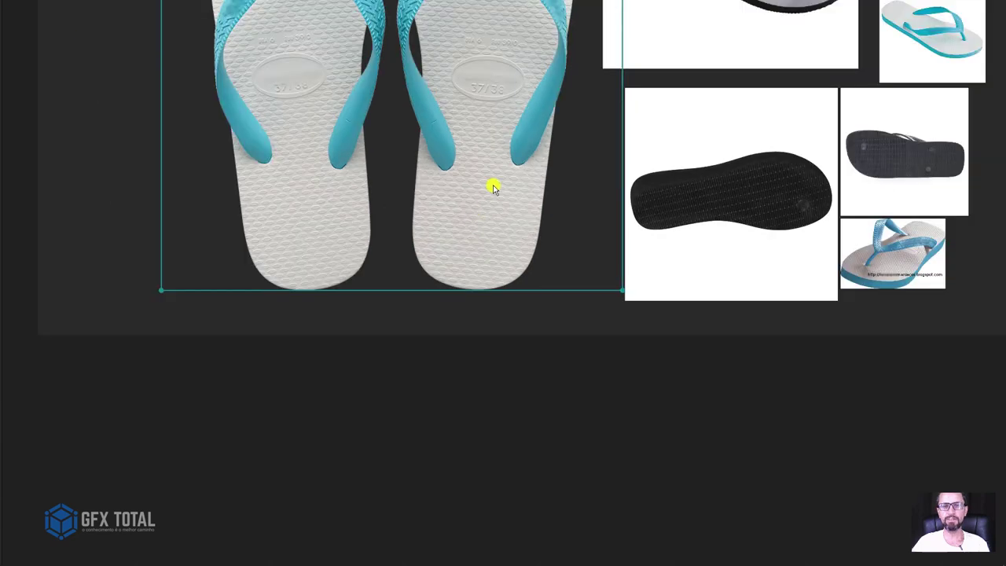
{"action": "left_click_drag", "start_coordinate": [493, 188], "coordinate": [502, 252]}
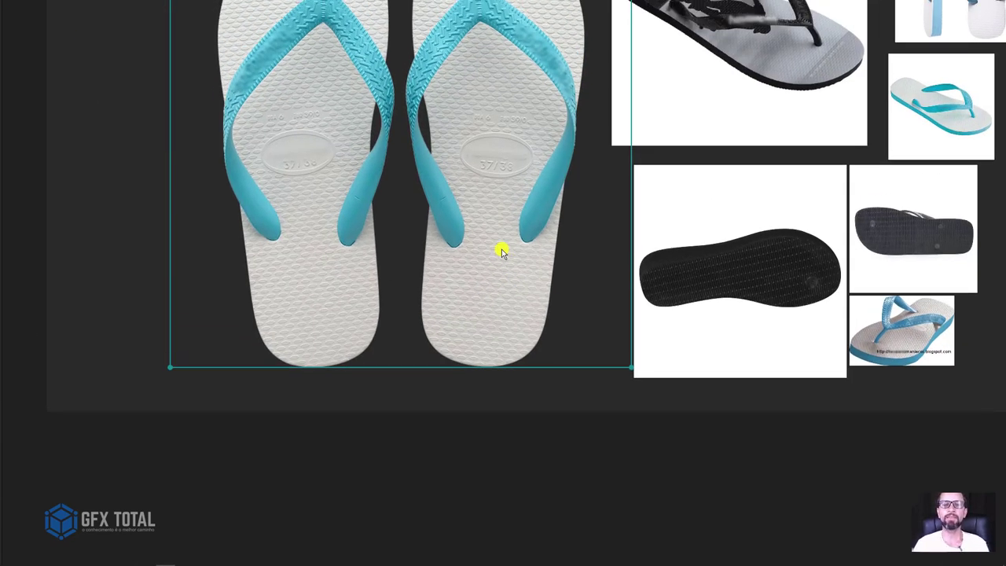
{"action": "scroll", "coordinate": [395, 290], "scroll_direction": "up", "scroll_amount": 2}
{"action": "scroll", "coordinate": [395, 307], "scroll_direction": "up", "scroll_amount": 1}
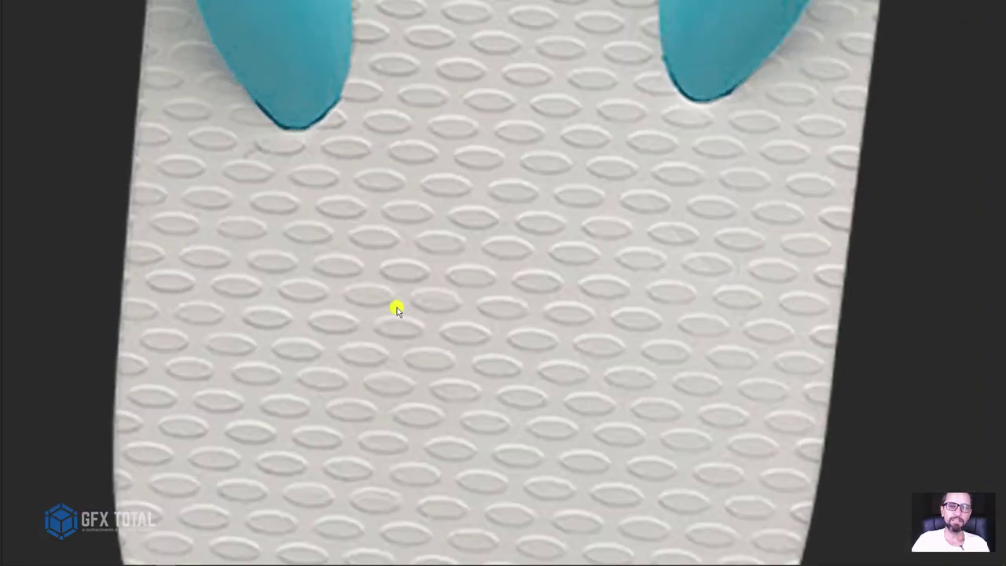
{"action": "scroll", "coordinate": [397, 314], "scroll_direction": "up", "scroll_amount": 1}
{"action": "scroll", "coordinate": [397, 314], "scroll_direction": "down", "scroll_amount": 2}
{"action": "scroll", "coordinate": [395, 312], "scroll_direction": "down", "scroll_amount": 1}
{"action": "scroll", "coordinate": [411, 301], "scroll_direction": "down", "scroll_amount": 1}
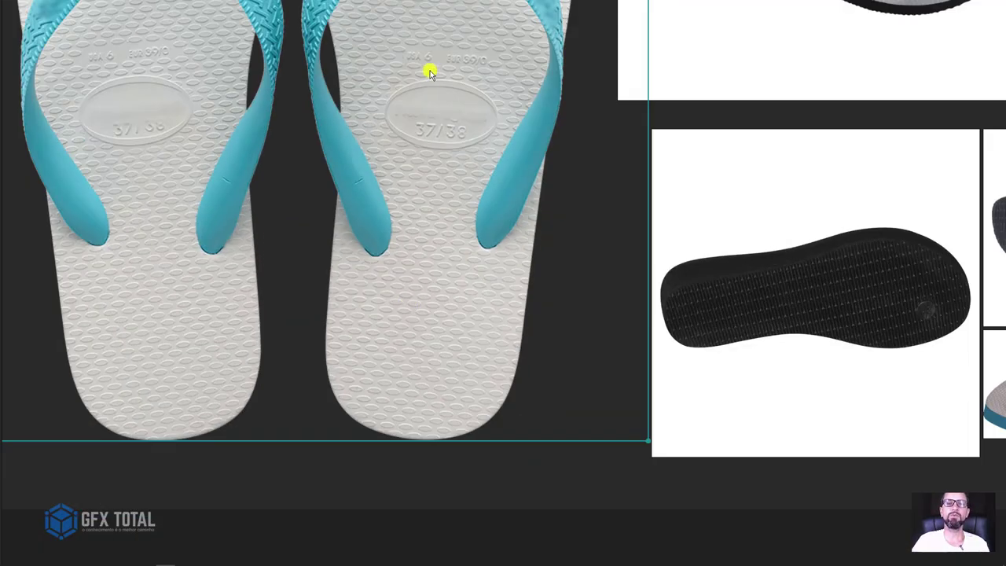
{"action": "left_click_drag", "start_coordinate": [430, 70], "coordinate": [509, 345]}
{"action": "scroll", "coordinate": [391, 160], "scroll_direction": "up", "scroll_amount": 2}
{"action": "scroll", "coordinate": [465, 137], "scroll_direction": "up", "scroll_amount": 1}
{"action": "scroll", "coordinate": [386, 272], "scroll_direction": "up", "scroll_amount": 1}
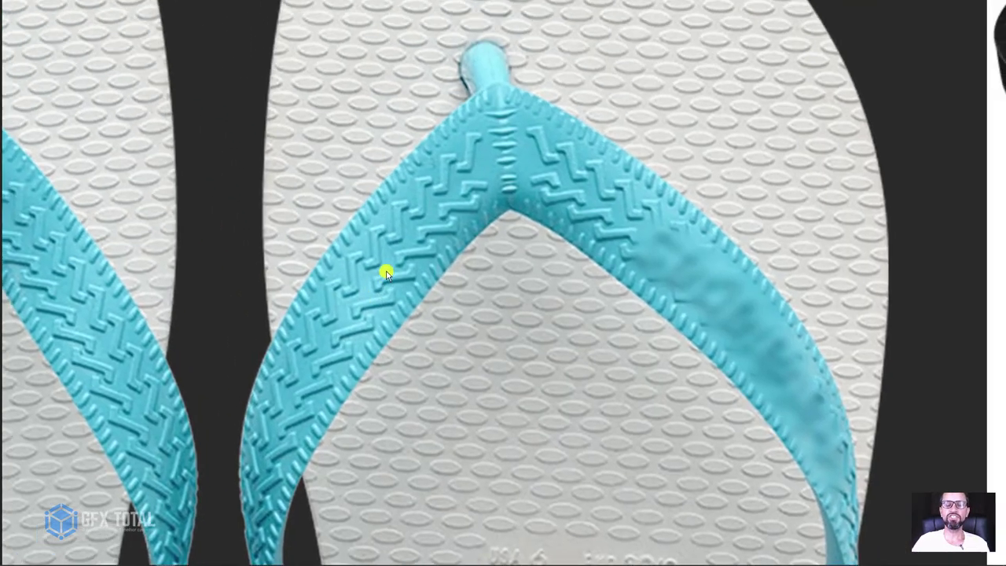
{"action": "scroll", "coordinate": [330, 305], "scroll_direction": "up", "scroll_amount": 1}
{"action": "scroll", "coordinate": [331, 302], "scroll_direction": "up", "scroll_amount": 2}
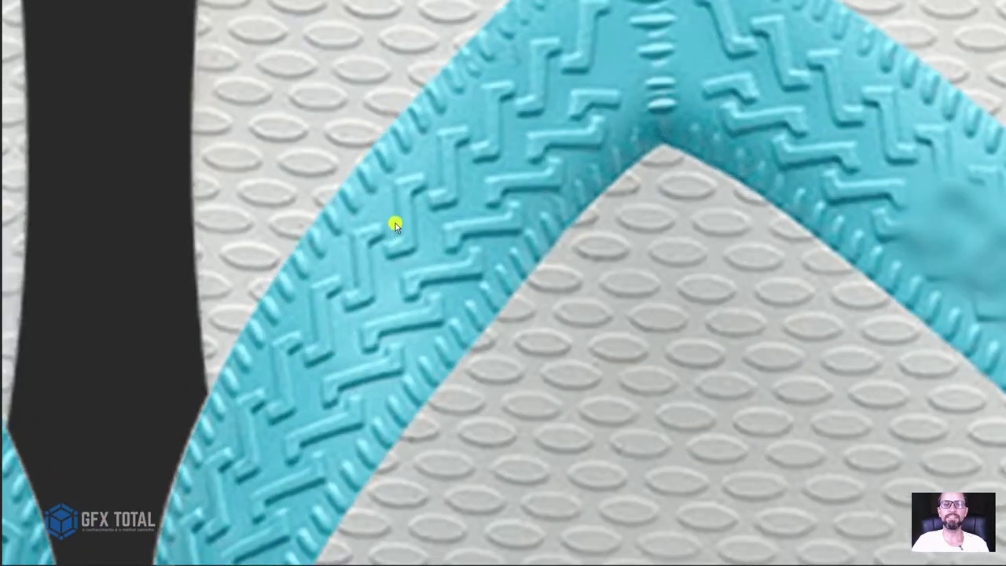
- Center and inspect the black sole photo, then zoom out to the whole board
{"action": "scroll", "coordinate": [542, 180], "scroll_direction": "down", "scroll_amount": 3}
{"action": "scroll", "coordinate": [542, 208], "scroll_direction": "down", "scroll_amount": 1}
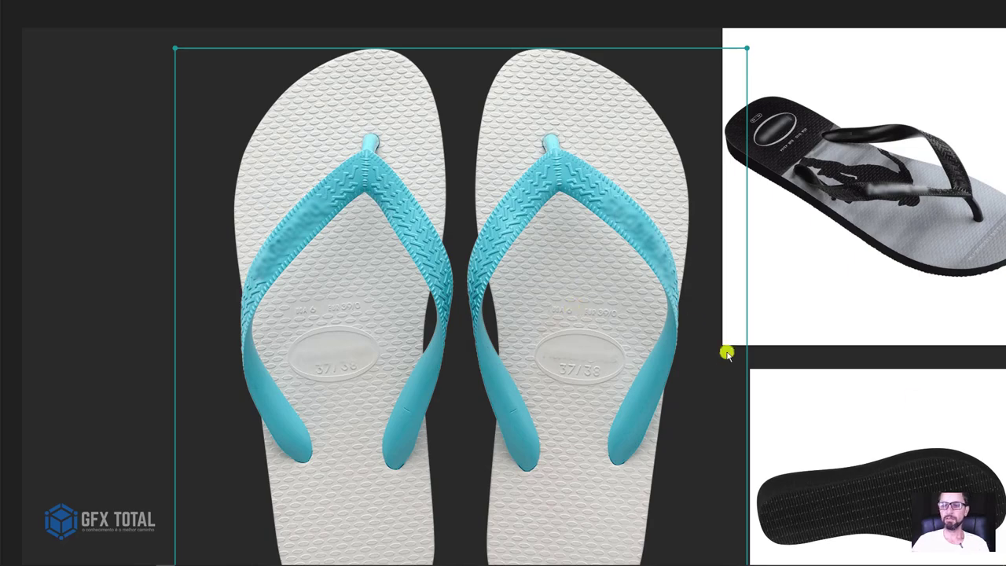
{"action": "left_click_drag", "start_coordinate": [870, 409], "coordinate": [539, 209]}
{"action": "scroll", "coordinate": [569, 283], "scroll_direction": "up", "scroll_amount": 5}
{"action": "scroll", "coordinate": [577, 299], "scroll_direction": "up", "scroll_amount": 2}
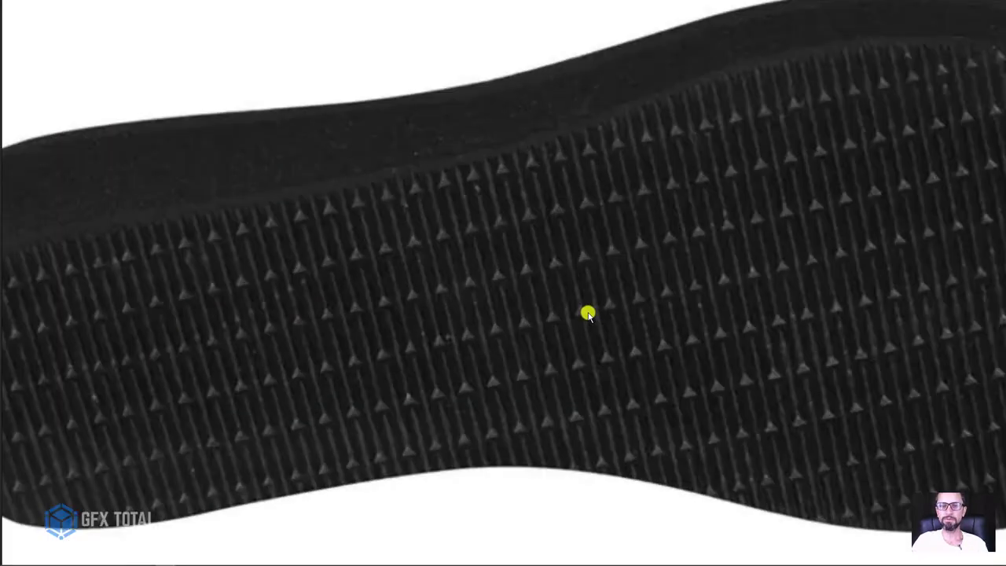
{"action": "scroll", "coordinate": [586, 313], "scroll_direction": "up", "scroll_amount": 2}
{"action": "scroll", "coordinate": [590, 307], "scroll_direction": "down", "scroll_amount": 5}
{"action": "scroll", "coordinate": [597, 297], "scroll_direction": "down", "scroll_amount": 2}
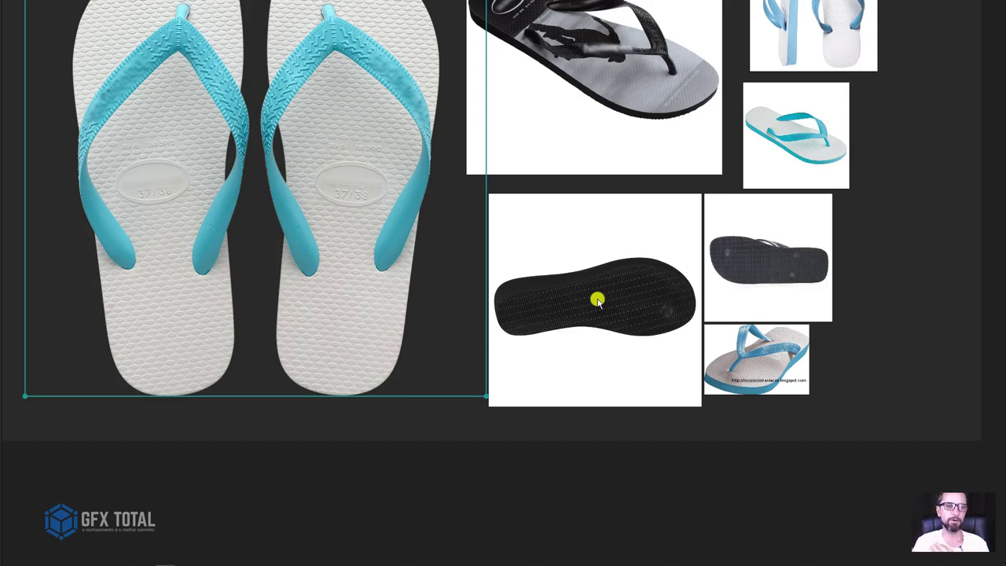
{"action": "scroll", "coordinate": [454, 343], "scroll_direction": "down", "scroll_amount": 4}
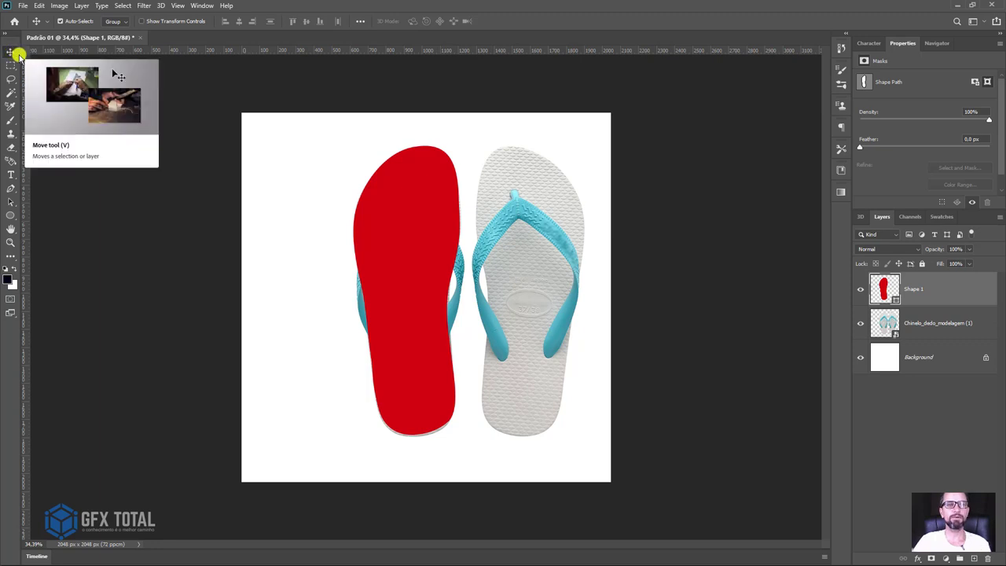
- Slide the red Shape 1 left beside the photo and shift the flip-flop image up-left
{"action": "key", "text": "v"}
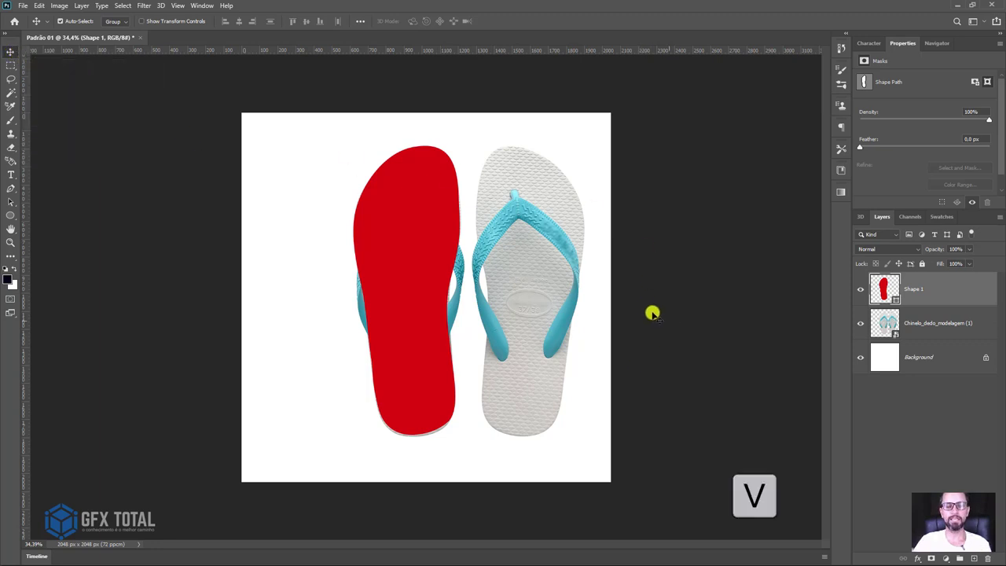
{"action": "left_click_drag", "start_coordinate": [440, 252], "coordinate": [343, 254]}
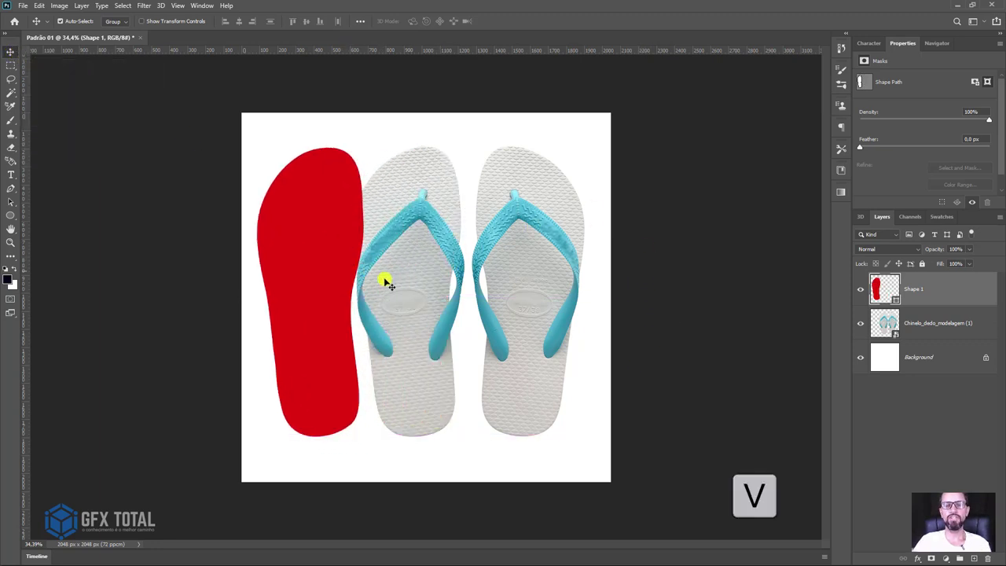
{"action": "mouse_move", "coordinate": [427, 291]}
{"action": "left_mouse_down"}
{"action": "mouse_move", "coordinate": [438, 301]}
{"action": "mouse_move", "coordinate": [430, 275]}
{"action": "left_mouse_up"}
{"action": "mouse_move", "coordinate": [350, 281]}
{"action": "left_mouse_down"}
{"action": "mouse_move", "coordinate": [425, 248]}
{"action": "mouse_move", "coordinate": [433, 270]}
{"action": "mouse_move", "coordinate": [337, 295]}
{"action": "left_mouse_up"}
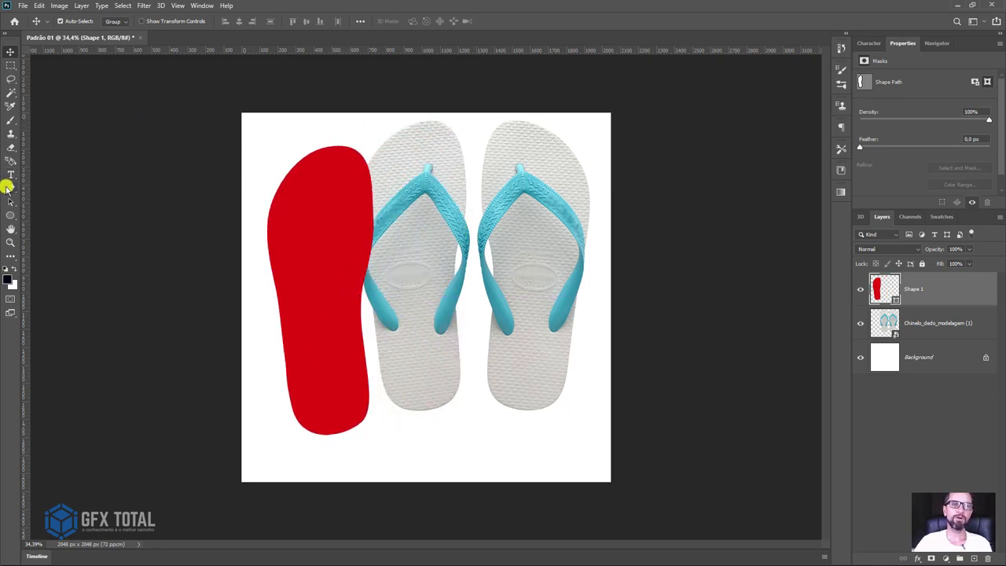
{"action": "key", "text": "p"}
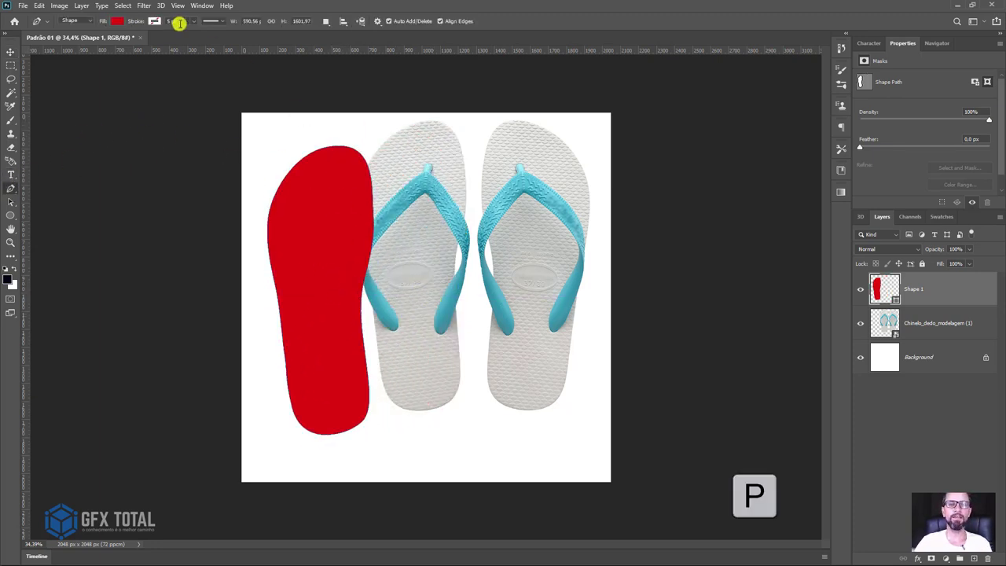
- Give the sole shape no fill and a black 20 px stroke
{"action": "left_click", "coordinate": [74, 20]}
{"action": "left_click", "coordinate": [106, 50]}
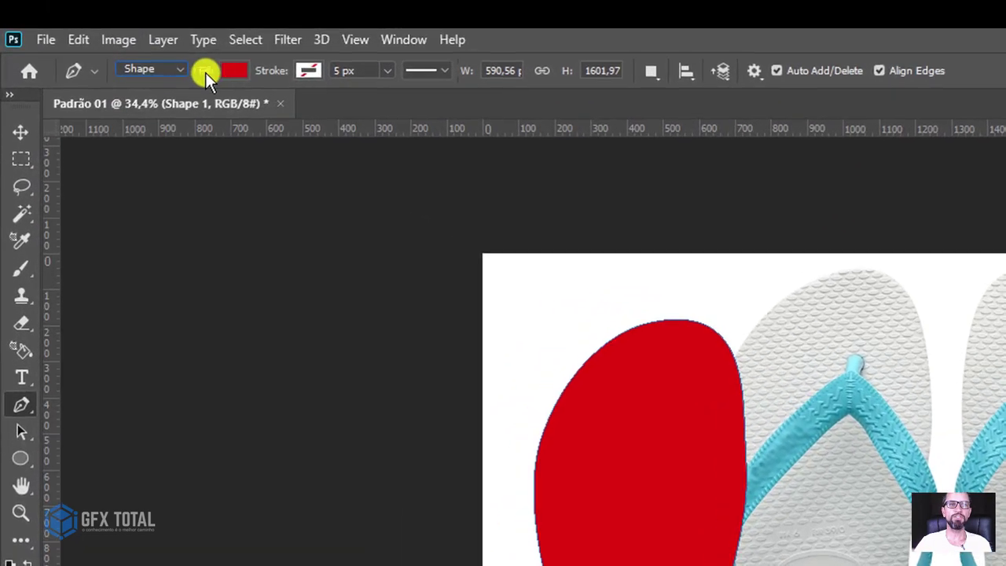
{"action": "left_click", "coordinate": [233, 71]}
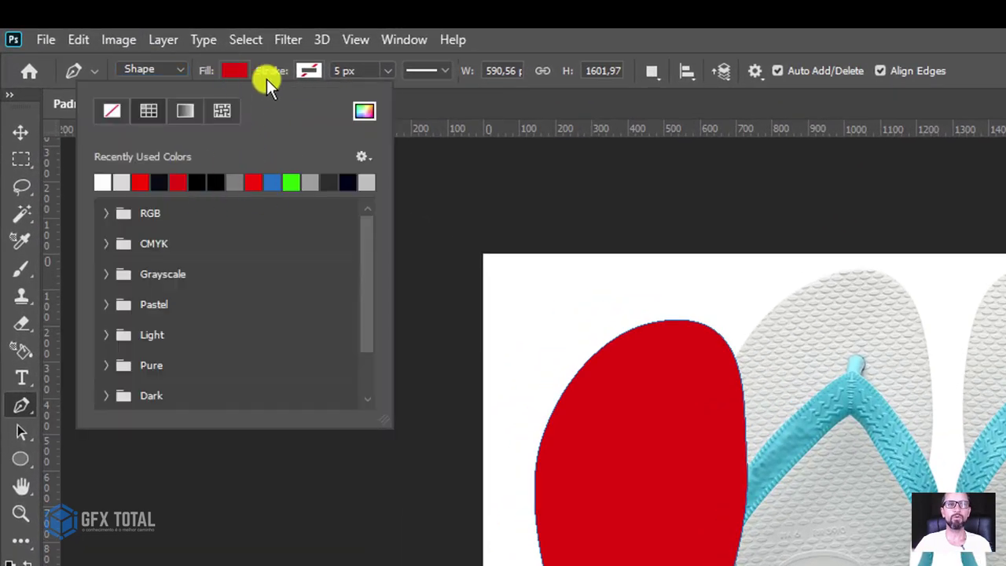
{"action": "left_click", "coordinate": [308, 70]}
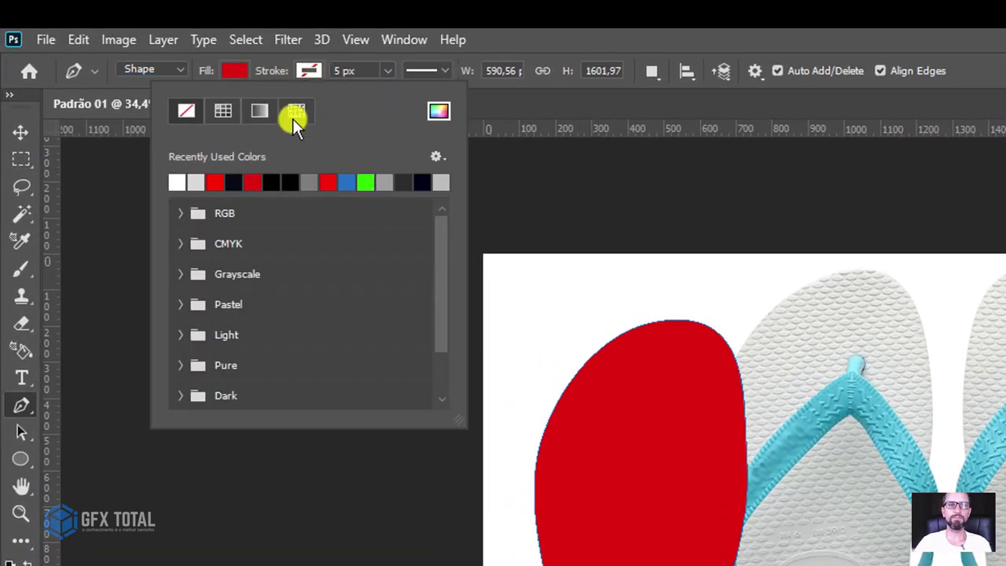
{"action": "left_click", "coordinate": [348, 72]}
{"action": "left_click_drag", "start_coordinate": [325, 71], "coordinate": [367, 71]}
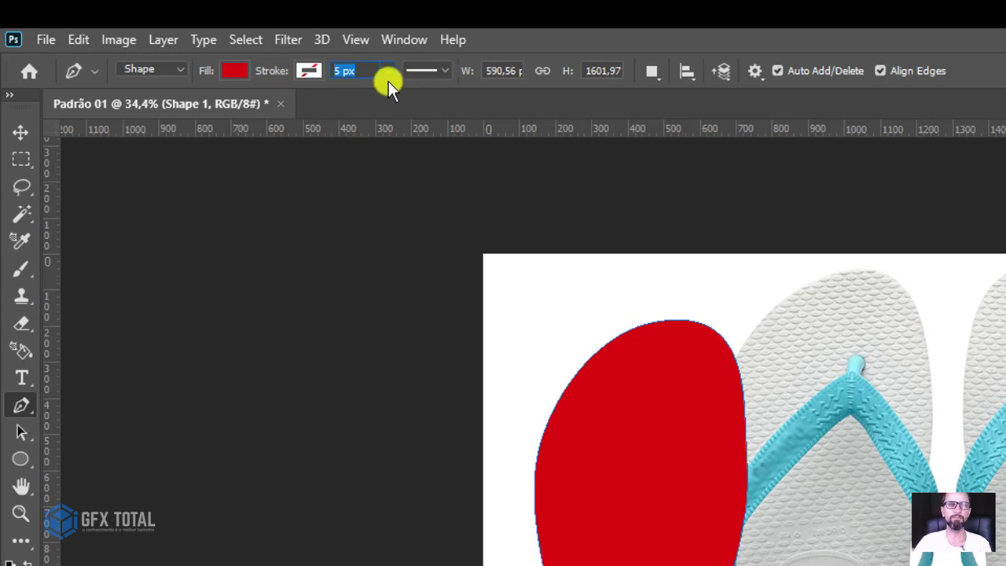
{"action": "left_click", "coordinate": [233, 71]}
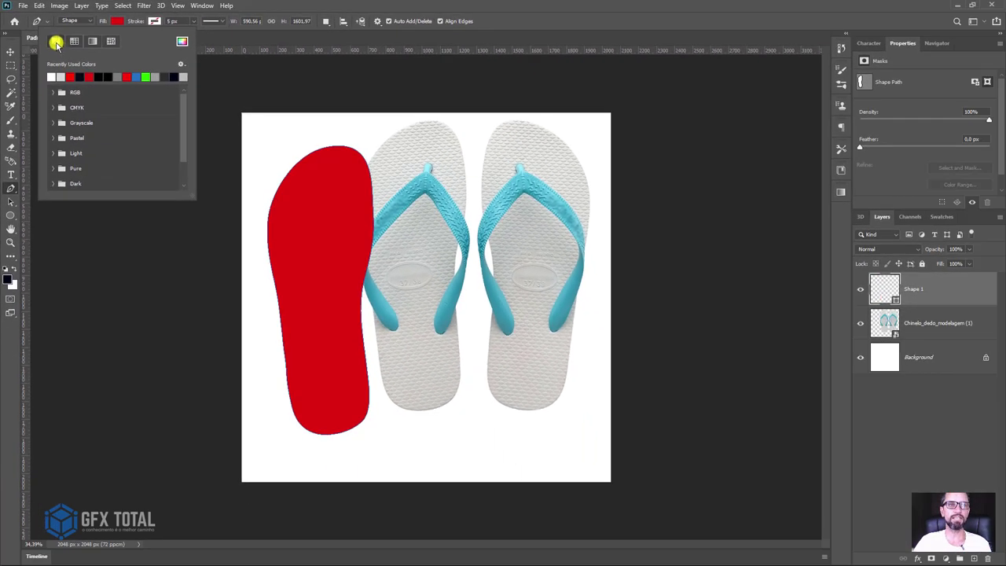
{"action": "left_click", "coordinate": [56, 41]}
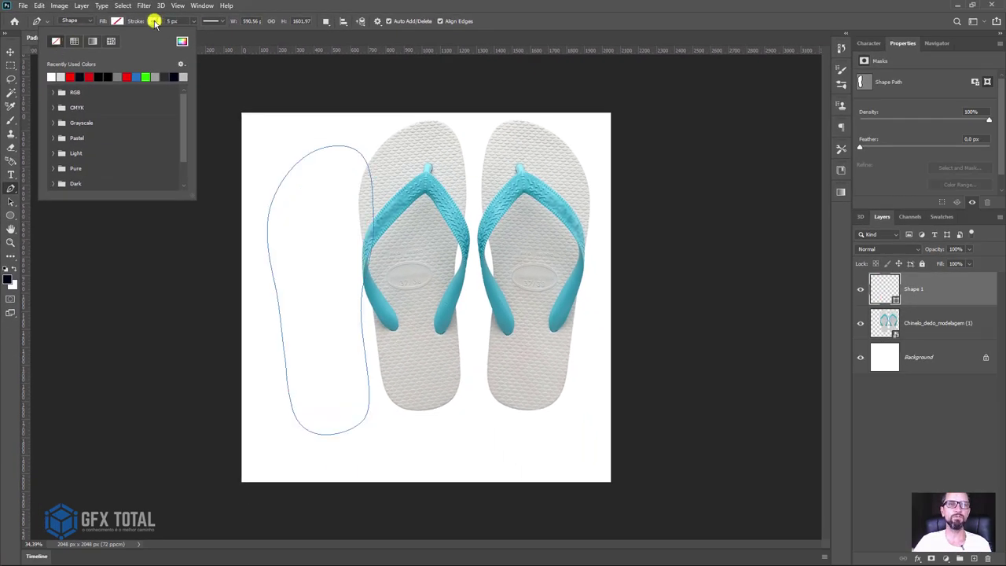
{"action": "left_click", "coordinate": [154, 20]}
{"action": "left_click", "coordinate": [145, 76]}
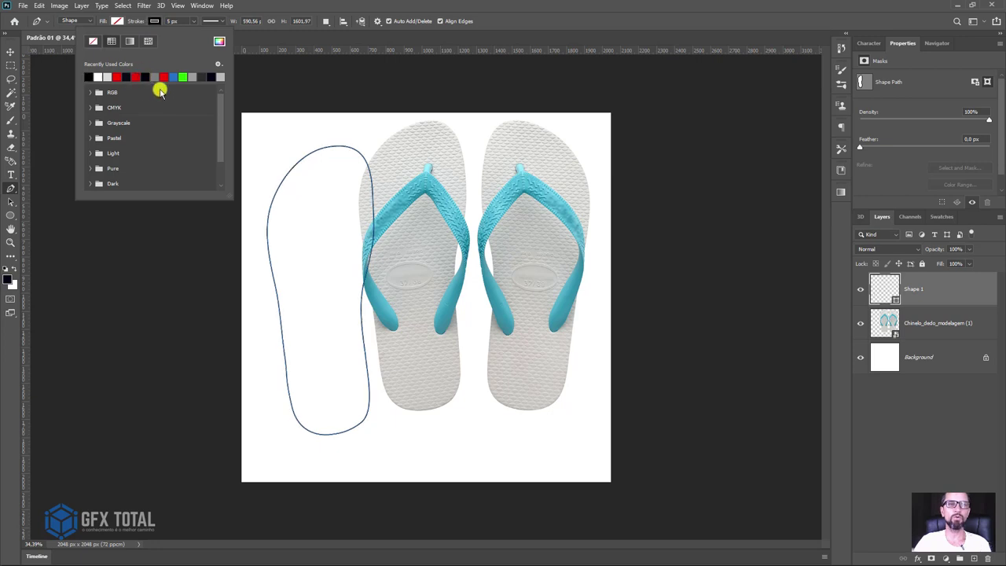
{"action": "left_click", "coordinate": [154, 19]}
{"action": "type", "text": "20"}
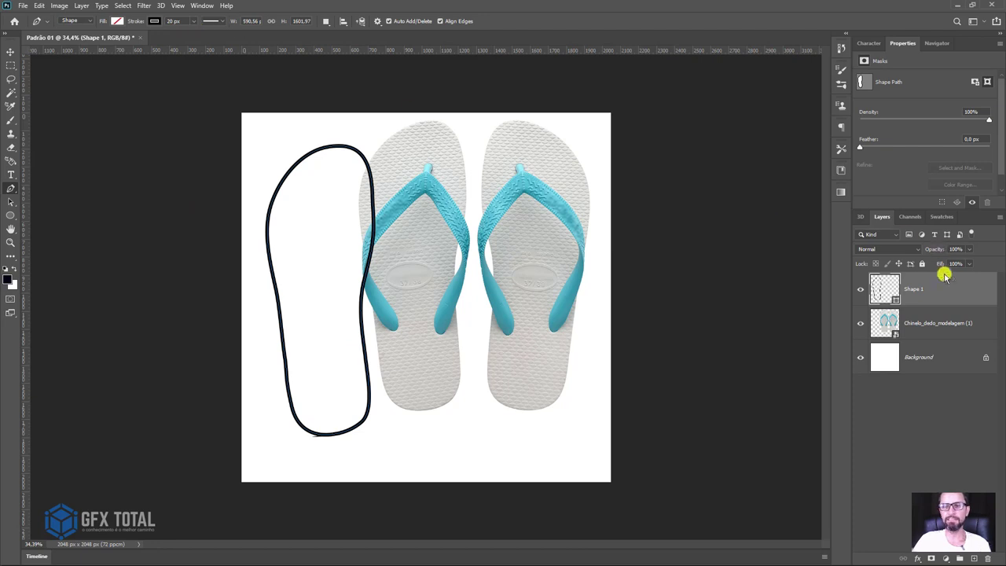
- Draw a closed demo pen path on a new layer, then remove it
{"action": "left_click", "coordinate": [973, 556]}
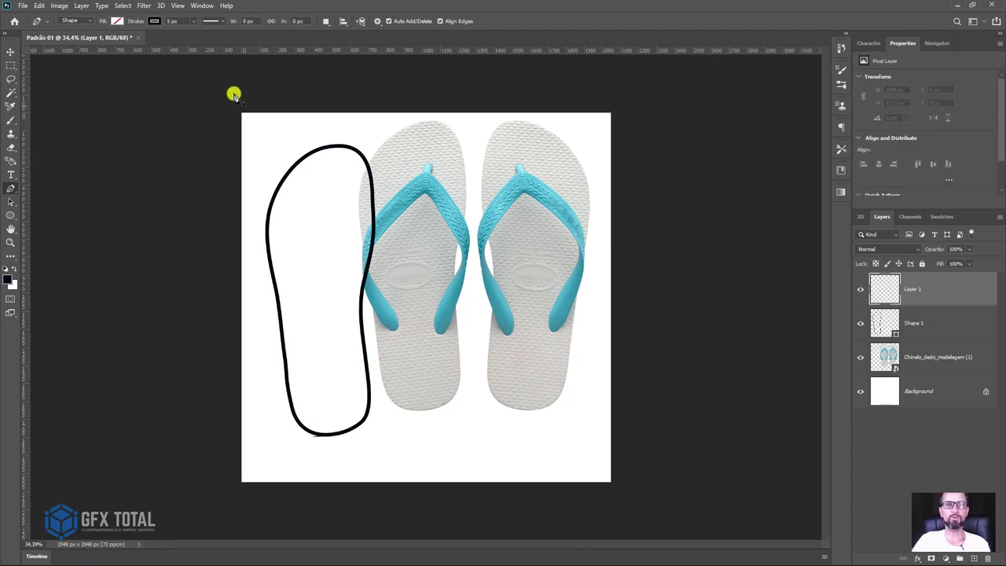
{"action": "left_click_drag", "start_coordinate": [428, 244], "coordinate": [464, 166]}
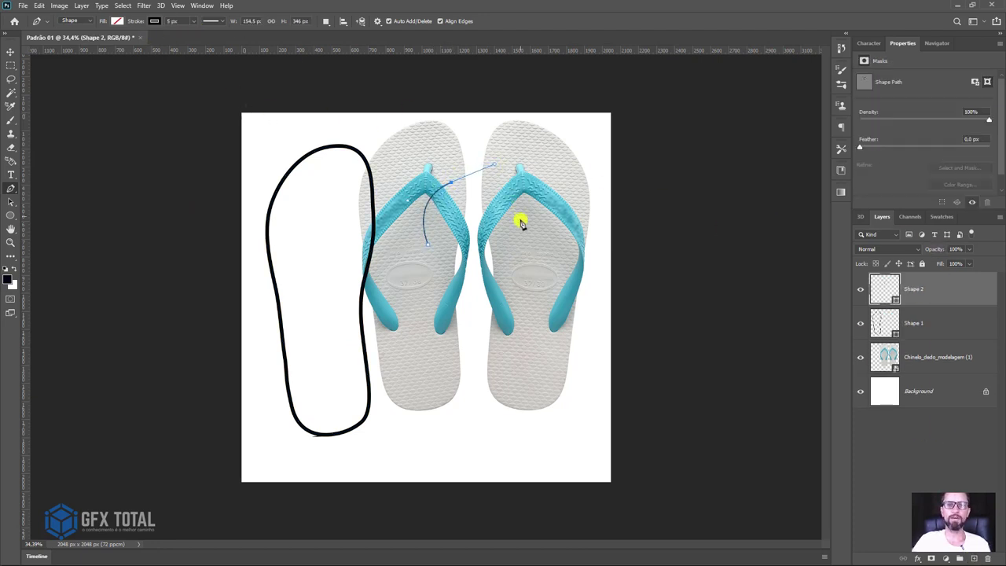
{"action": "left_click_drag", "start_coordinate": [524, 222], "coordinate": [492, 285]}
{"action": "left_click_drag", "start_coordinate": [509, 386], "coordinate": [427, 354]}
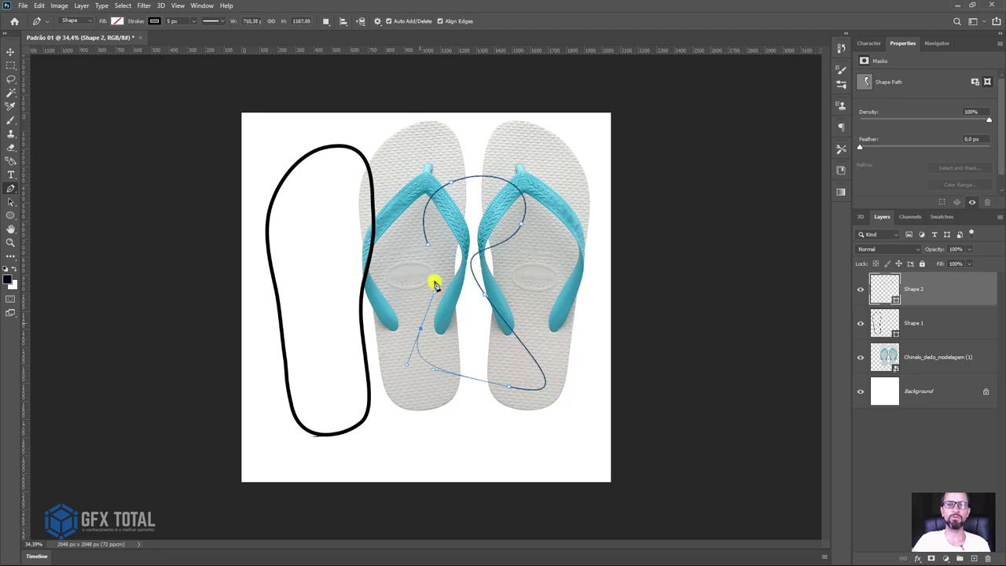
{"action": "left_click_drag", "start_coordinate": [408, 278], "coordinate": [409, 238]}
{"action": "left_click", "coordinate": [428, 245]}
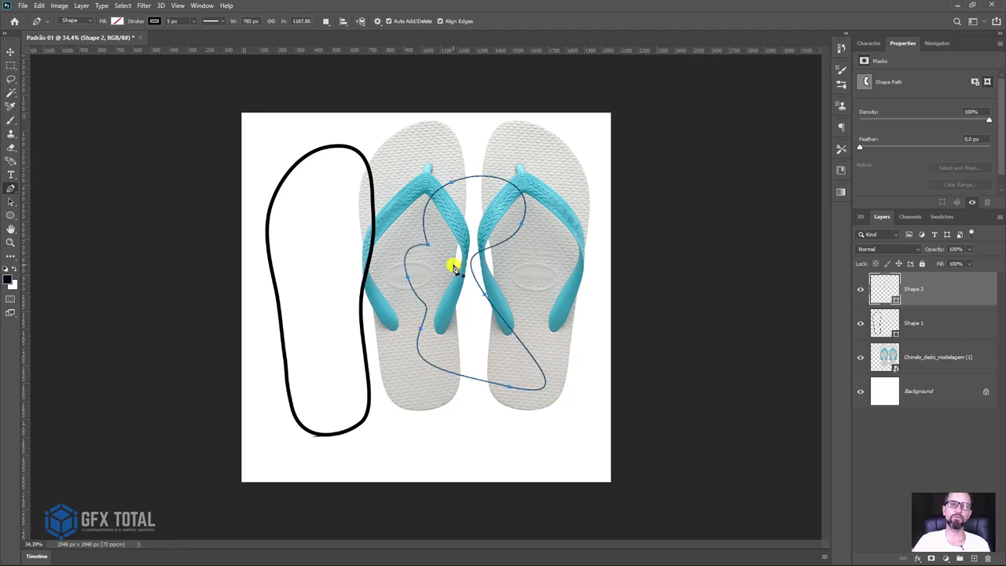
{"action": "key", "text": "Delete"}
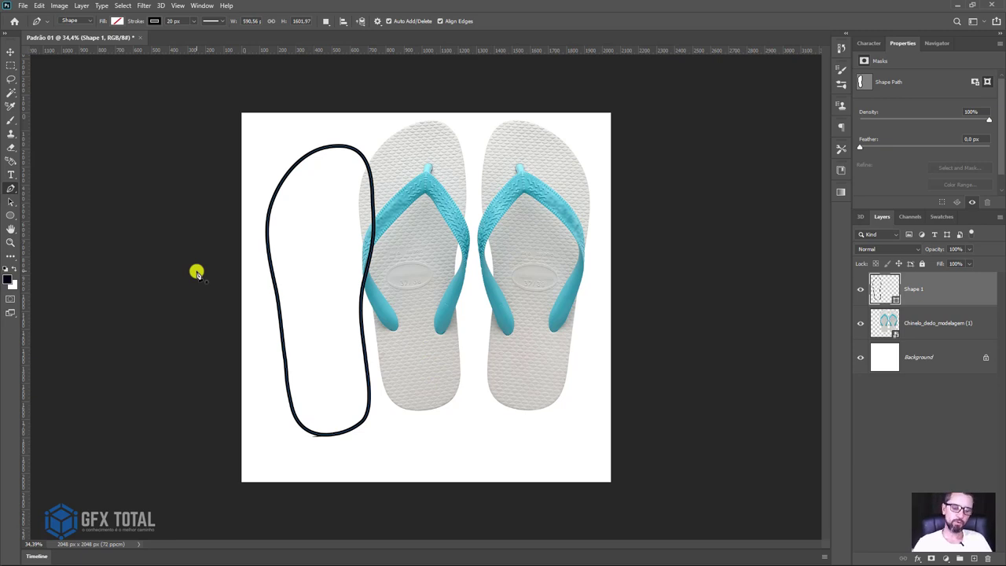
- Create the document Padrao_01 at 2048 × 2048 px, resolution 72
{"action": "key", "text": "ctrl+n"}
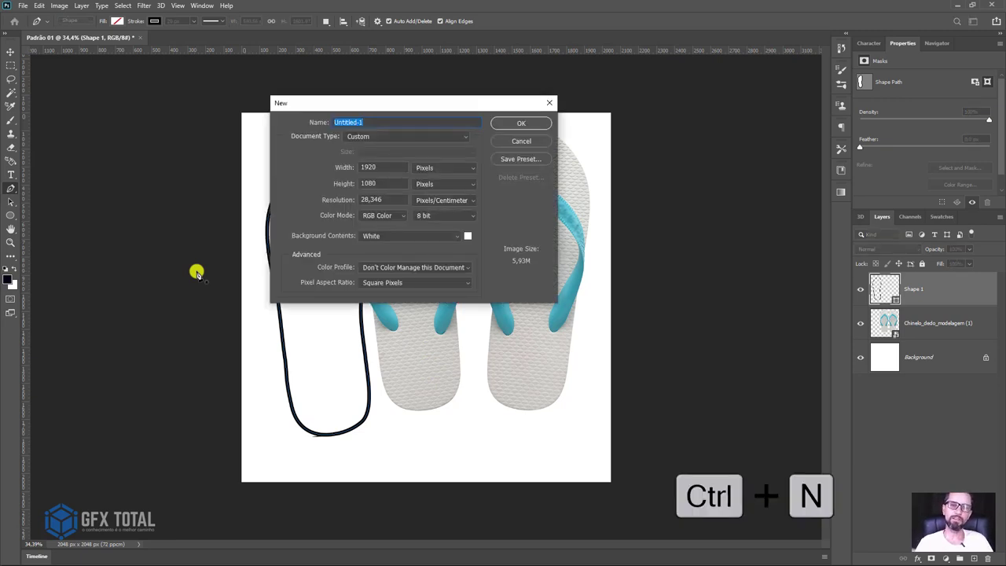
{"action": "type", "text": "Padr"}
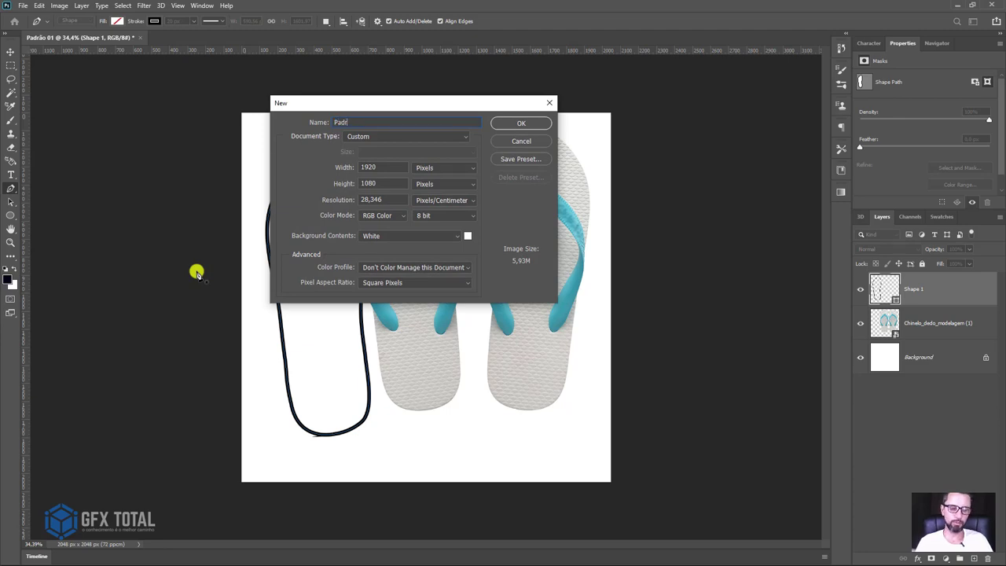
{"action": "type", "text": "ao_01"}
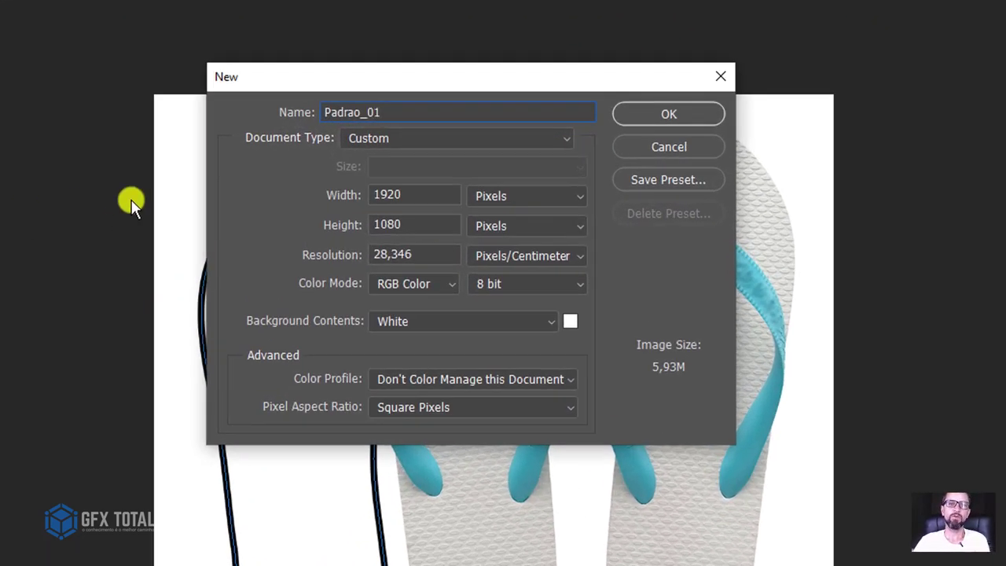
{"action": "left_click_drag", "start_coordinate": [406, 196], "coordinate": [275, 192]}
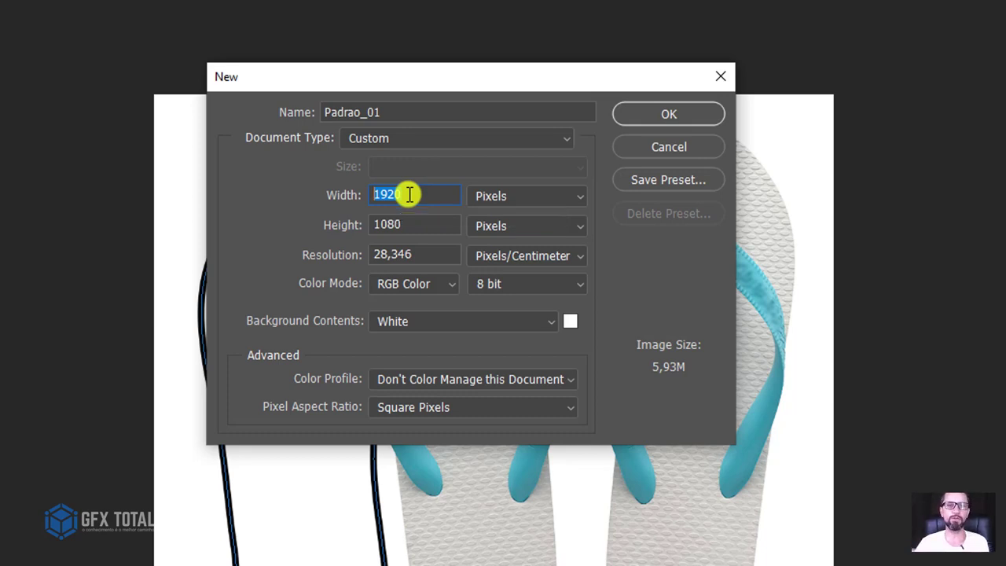
{"action": "type", "text": "204"}
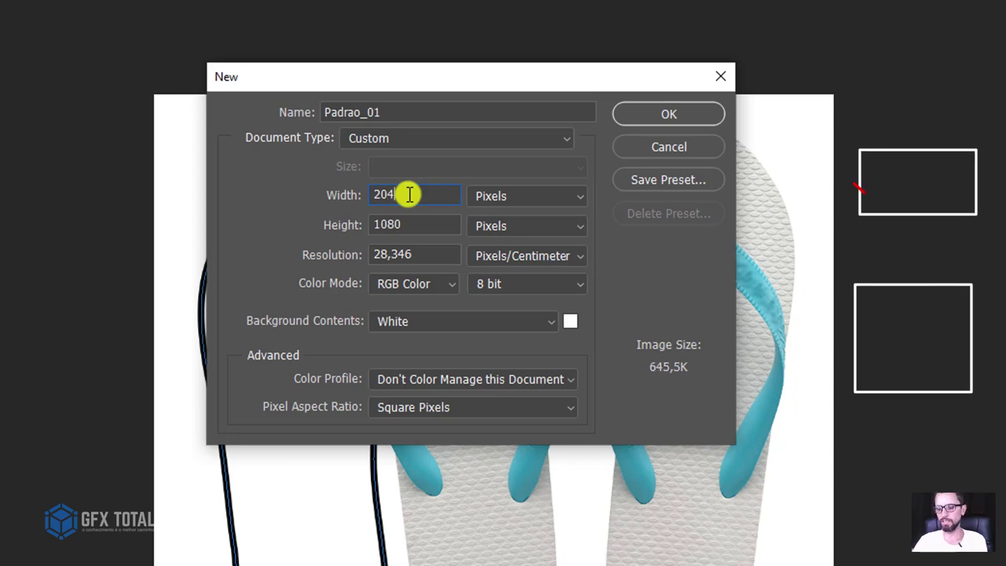
{"action": "type", "text": "8"}
{"action": "key", "text": "Tab"}
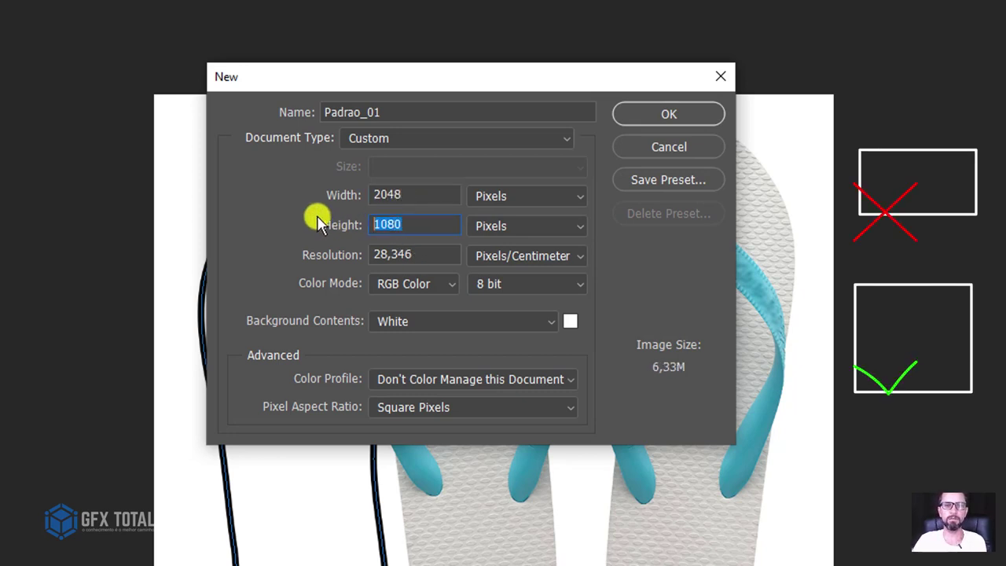
{"action": "type", "text": "2048"}
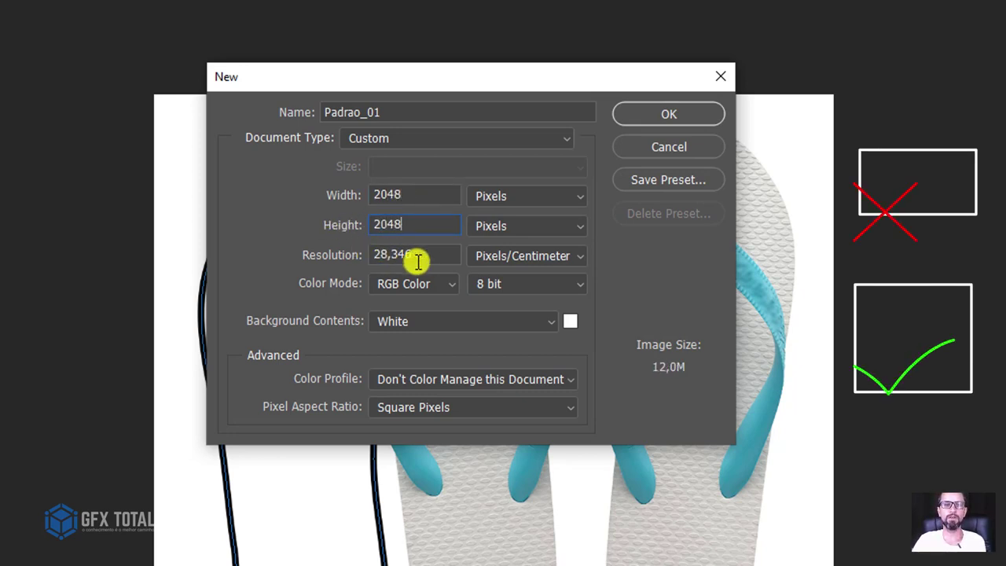
{"action": "key", "text": "Tab"}
{"action": "type", "text": "72"}
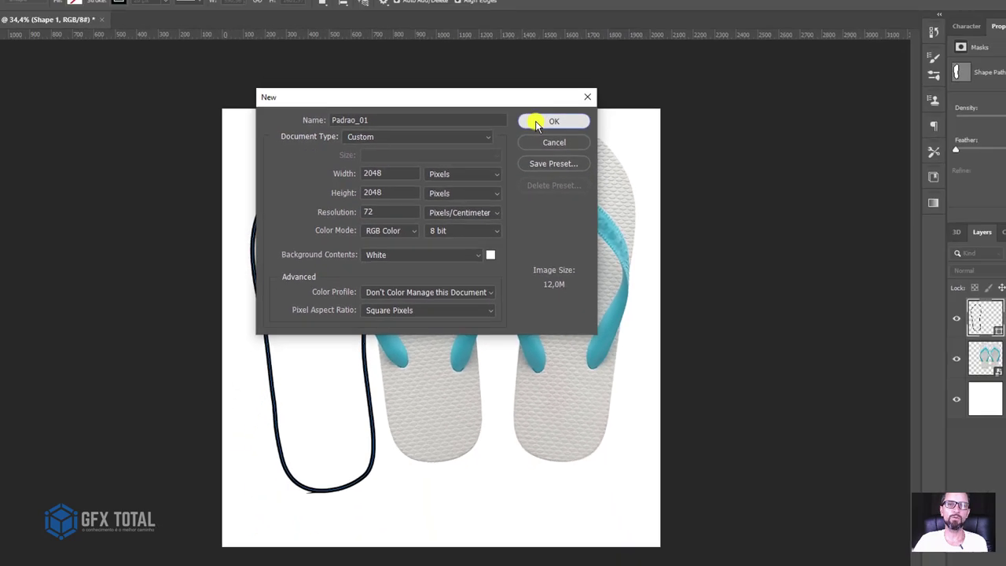
{"action": "left_click", "coordinate": [640, 114]}
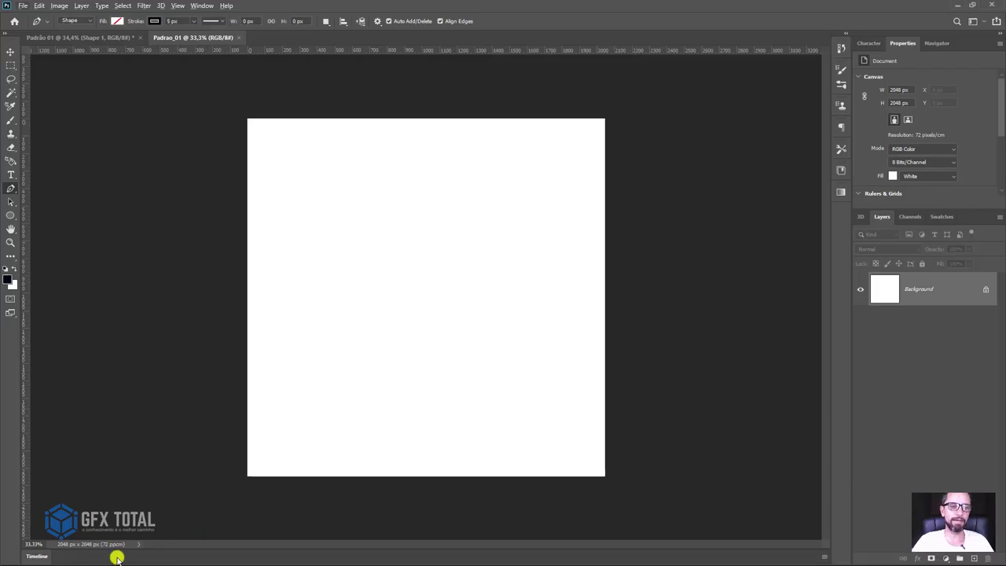
- Drag the flip-flop png from the Referências folder into Padrao_01
{"action": "key", "text": "alt+Tab"}
{"action": "key", "text": "Escape"}
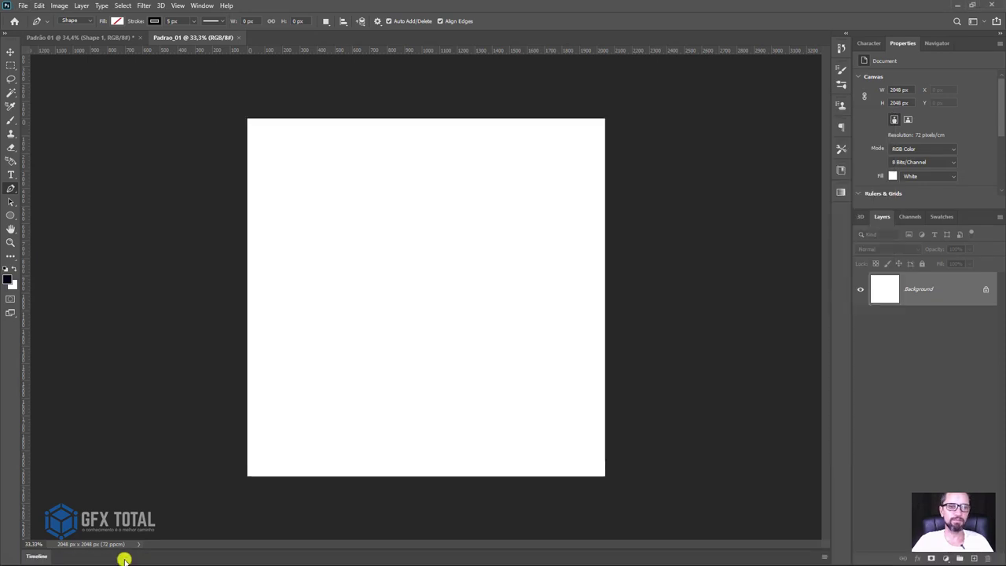
{"action": "key", "text": "alt+Tab"}
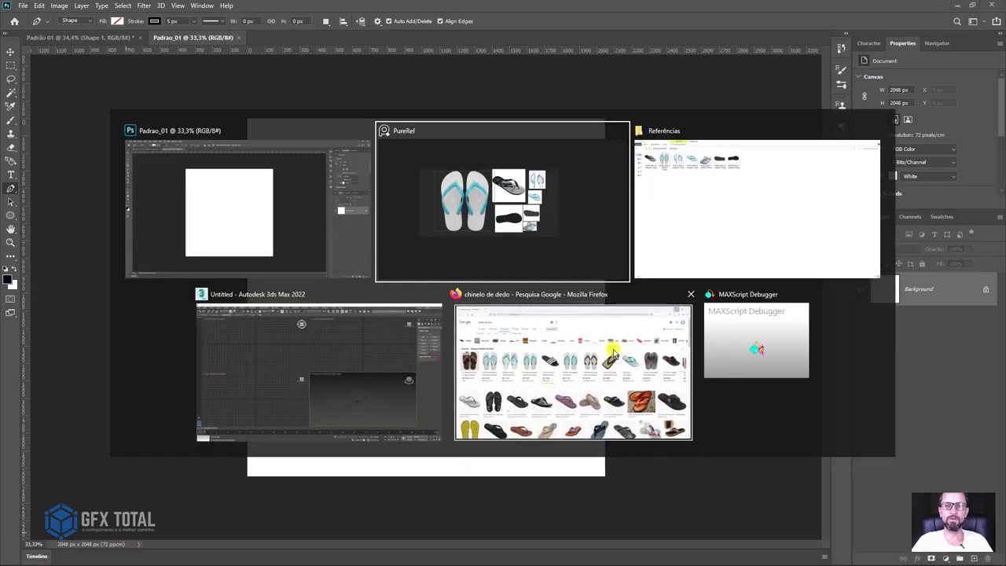
{"action": "left_click", "coordinate": [703, 219]}
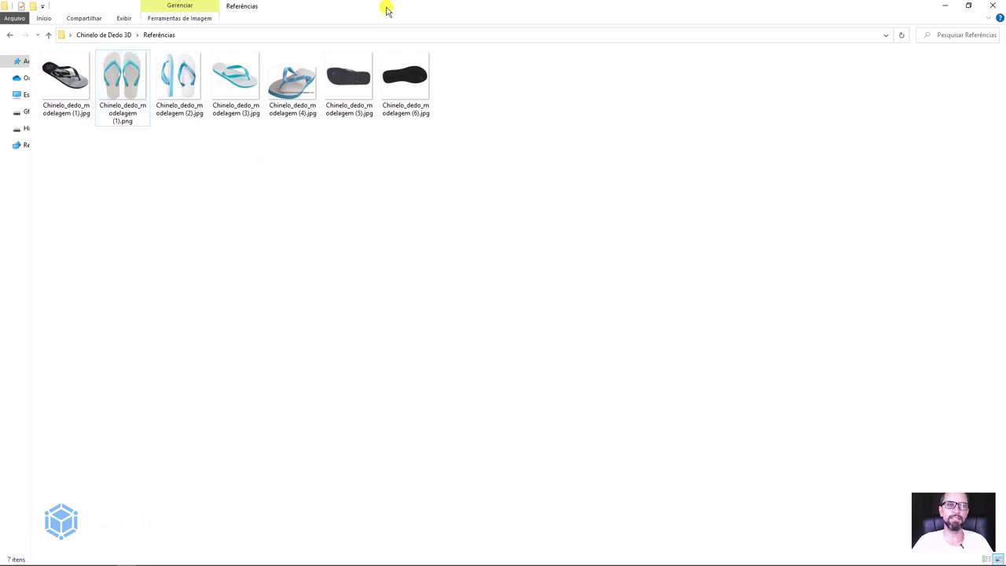
{"action": "left_click_drag", "start_coordinate": [385, 9], "coordinate": [778, 189]}
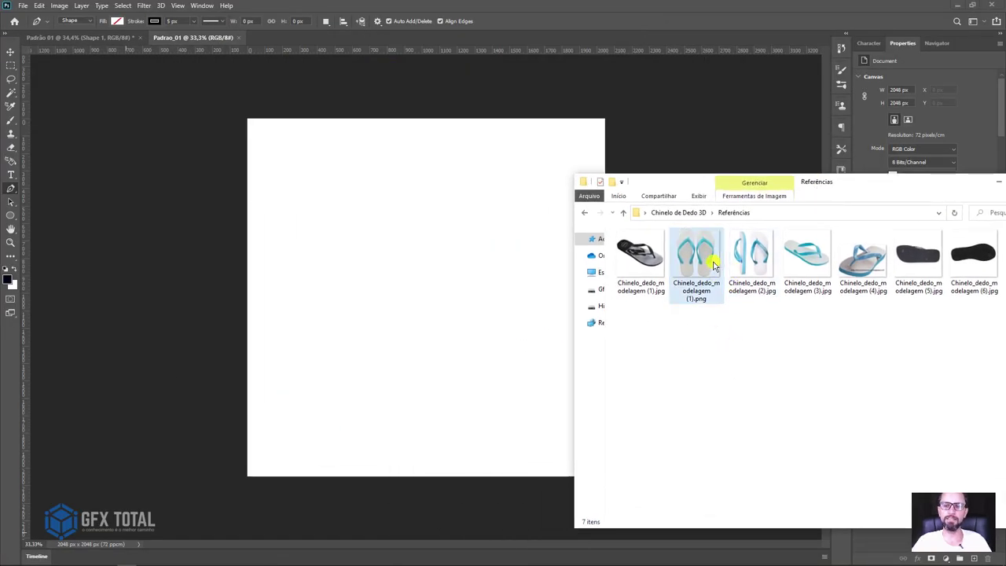
{"action": "left_click_drag", "start_coordinate": [699, 256], "coordinate": [566, 306]}
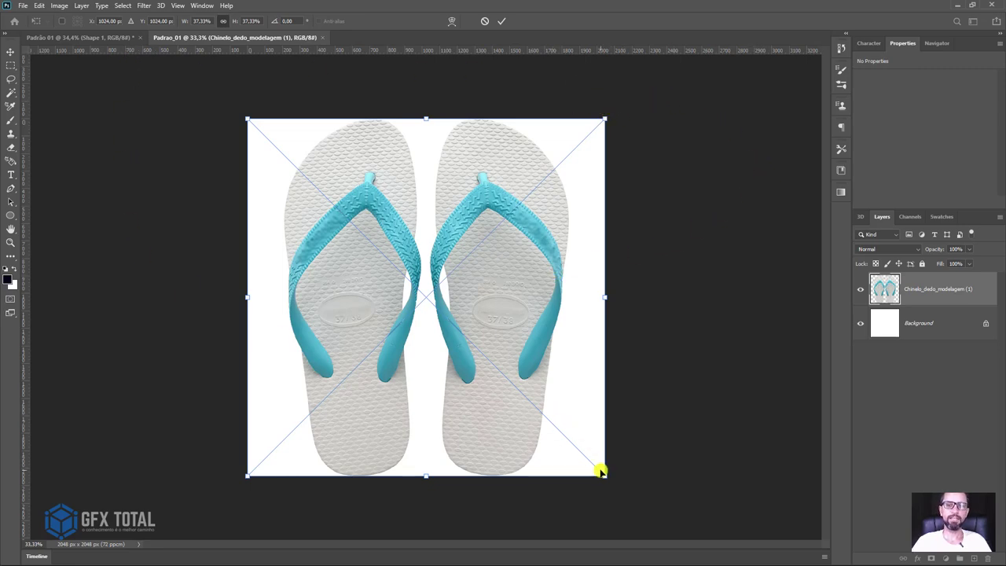
- Scale the placed photo up around its centre so the sole tread fills the canvas
{"action": "left_click_drag", "start_coordinate": [604, 475], "coordinate": [692, 542]}
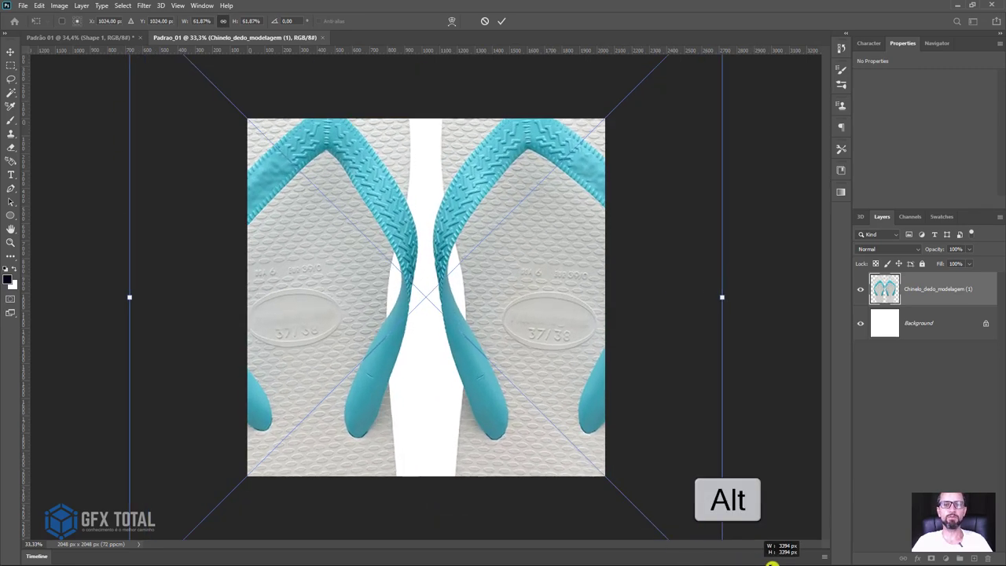
{"action": "mouse_move", "coordinate": [517, 265]}
{"action": "left_mouse_down"}
{"action": "mouse_move", "coordinate": [466, 179]}
{"action": "mouse_move", "coordinate": [521, 338]}
{"action": "left_mouse_up"}
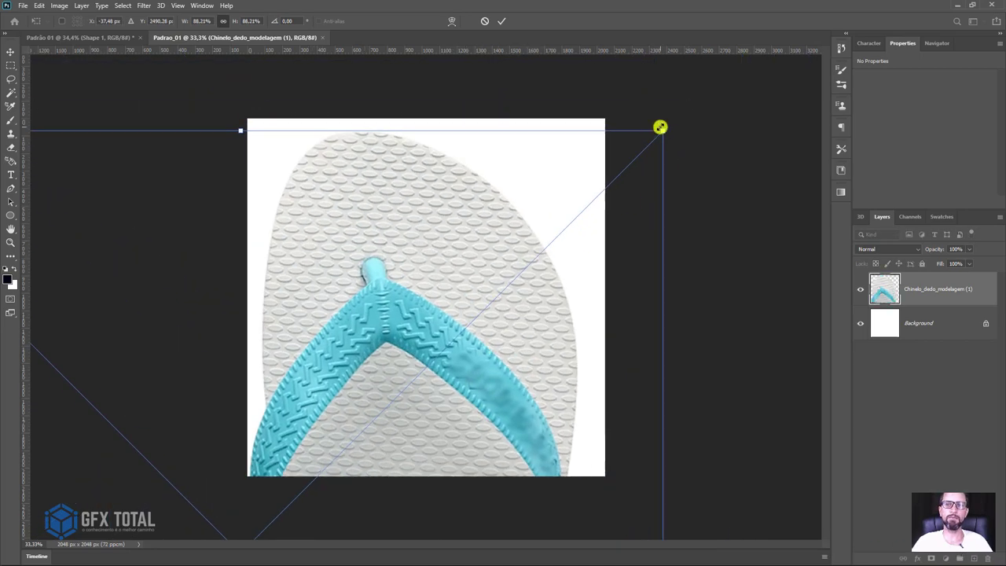
{"action": "left_click_drag", "start_coordinate": [661, 127], "coordinate": [760, 44]}
{"action": "left_click_drag", "start_coordinate": [570, 370], "coordinate": [538, 183]}
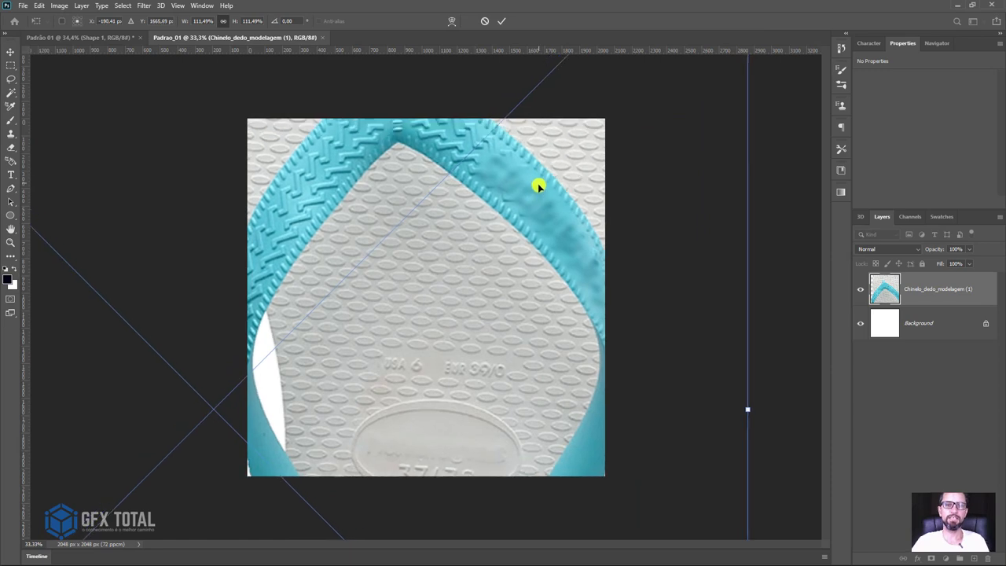
{"action": "key", "text": "Return"}
{"action": "key", "text": "p"}
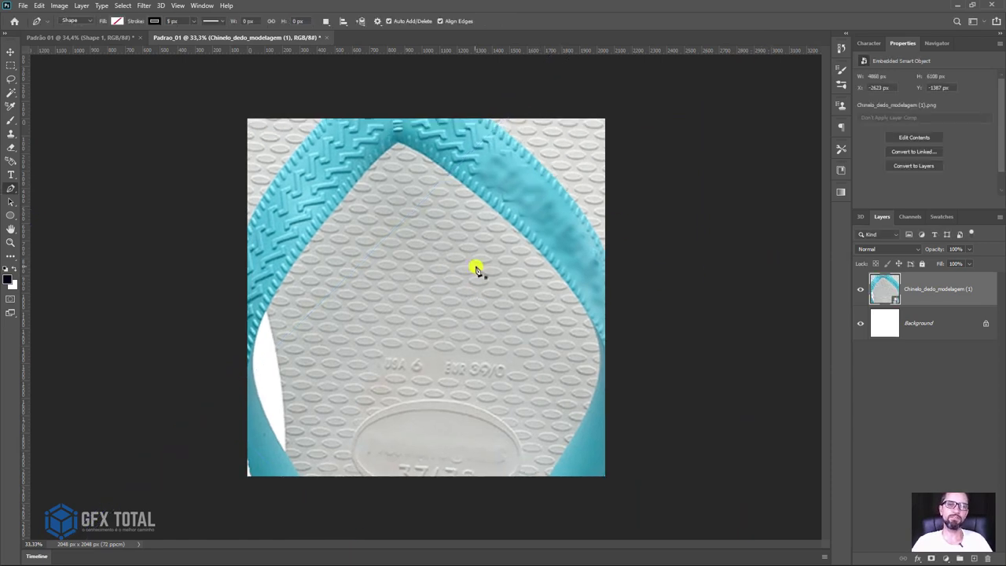
- Undo an accidental shape point and zoom out and back in on the canvas
{"action": "left_click", "coordinate": [424, 282]}
{"action": "key", "text": "ctrl+z"}
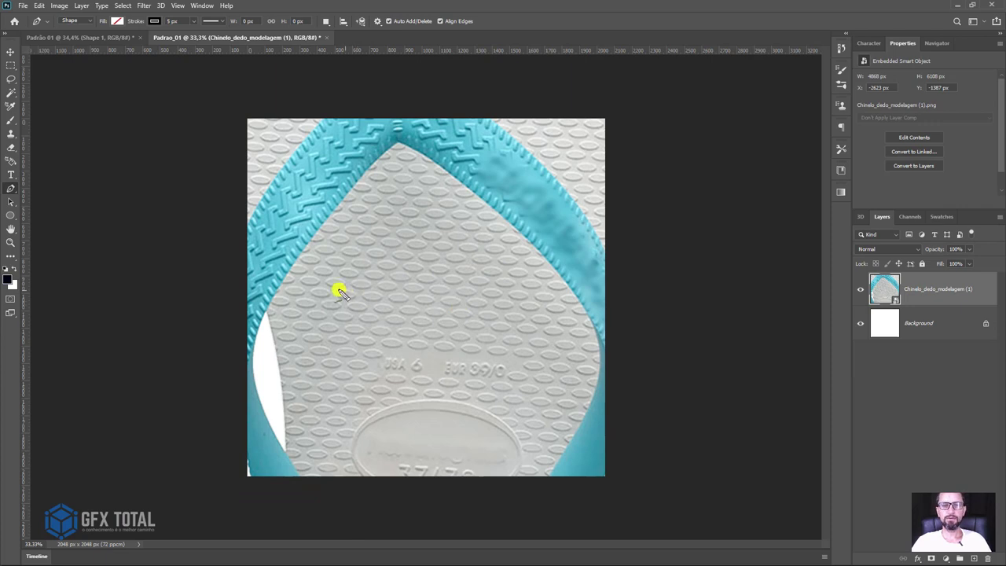
{"action": "key", "text": "z"}
{"action": "left_click_drag", "start_coordinate": [689, 339], "coordinate": [666, 294]}
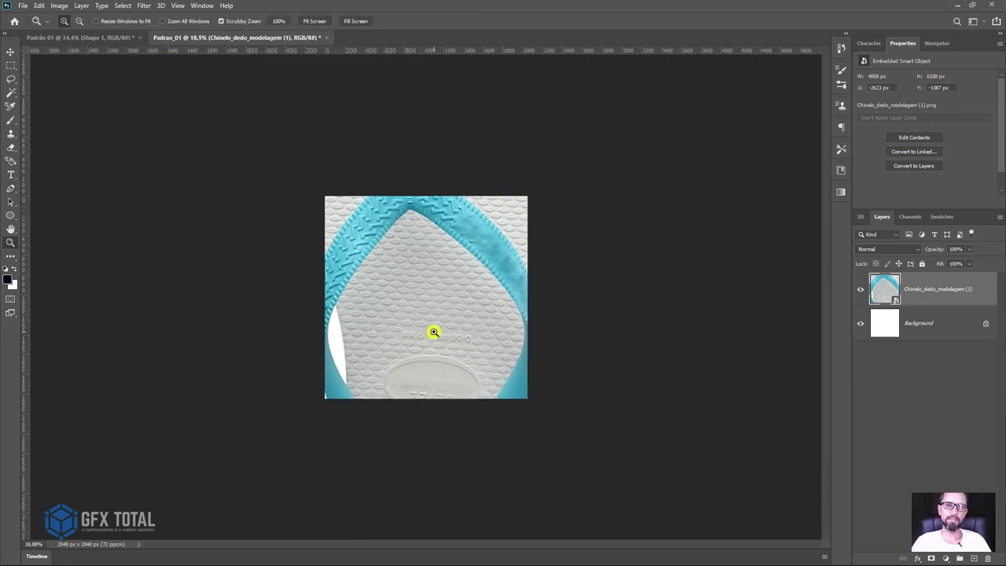
{"action": "left_click_drag", "start_coordinate": [434, 332], "coordinate": [463, 366]}
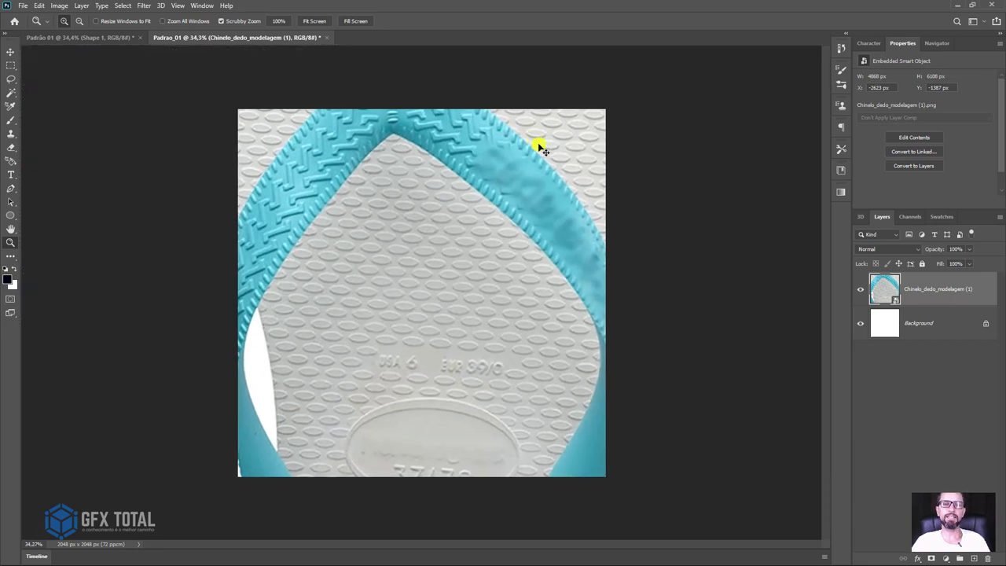
- Show rulers and drag a horizontal guide across the tread just above the size markings
{"action": "key", "text": "ctrl+r"}
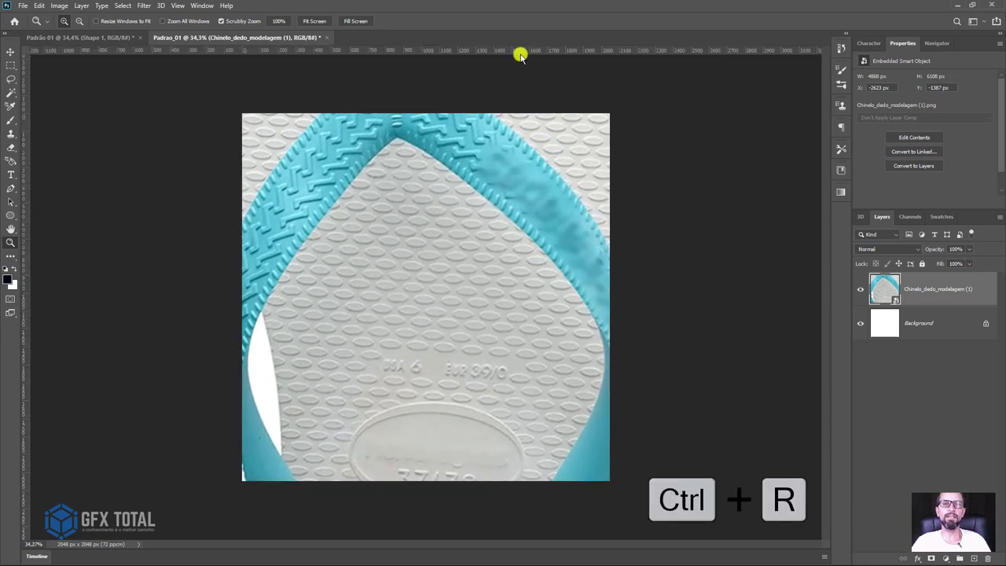
{"action": "left_click_drag", "start_coordinate": [521, 55], "coordinate": [481, 318]}
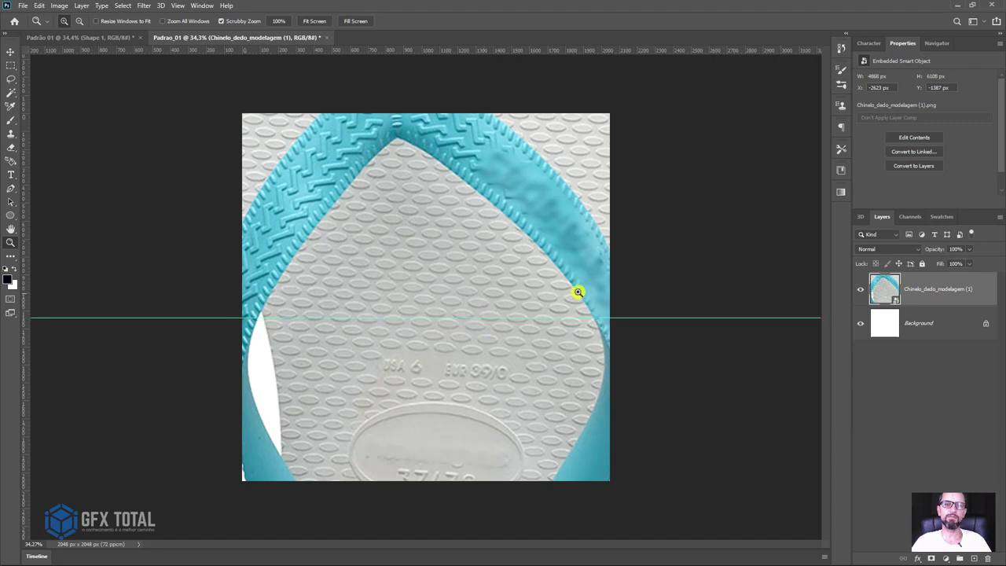
{"action": "mouse_move", "coordinate": [599, 285]}
{"action": "left_mouse_down"}
{"action": "mouse_move", "coordinate": [628, 284]}
{"action": "mouse_move", "coordinate": [590, 302]}
{"action": "left_mouse_up"}
{"action": "key", "text": "z"}
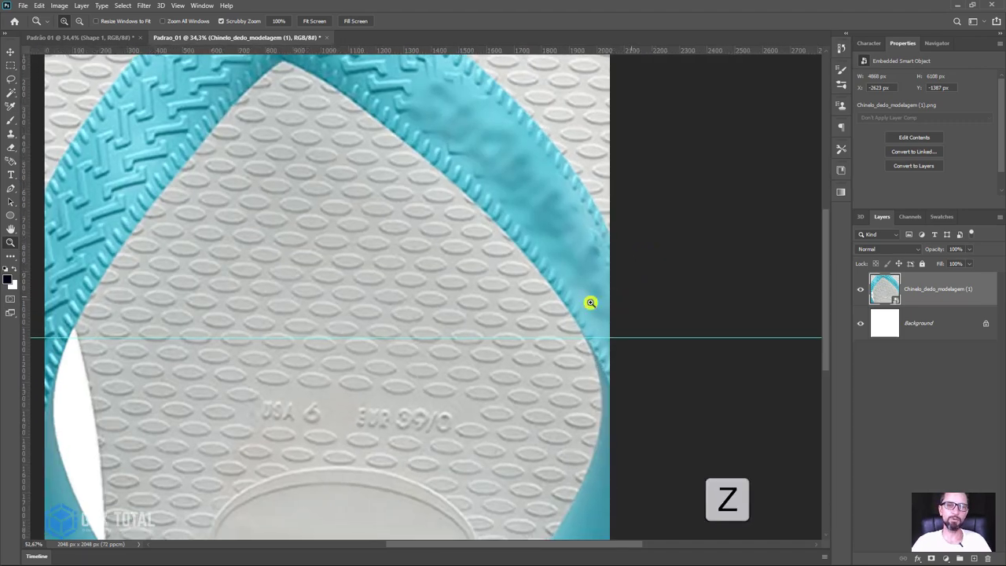
{"action": "mouse_move", "coordinate": [448, 289]}
{"action": "left_mouse_down"}
{"action": "mouse_move", "coordinate": [460, 243]}
{"action": "mouse_move", "coordinate": [476, 252]}
{"action": "mouse_move", "coordinate": [492, 321]}
{"action": "mouse_move", "coordinate": [503, 312]}
{"action": "mouse_move", "coordinate": [512, 351]}
{"action": "mouse_move", "coordinate": [489, 317]}
{"action": "mouse_move", "coordinate": [545, 388]}
{"action": "mouse_move", "coordinate": [494, 299]}
{"action": "mouse_move", "coordinate": [500, 322]}
{"action": "mouse_move", "coordinate": [492, 315]}
{"action": "left_mouse_up"}
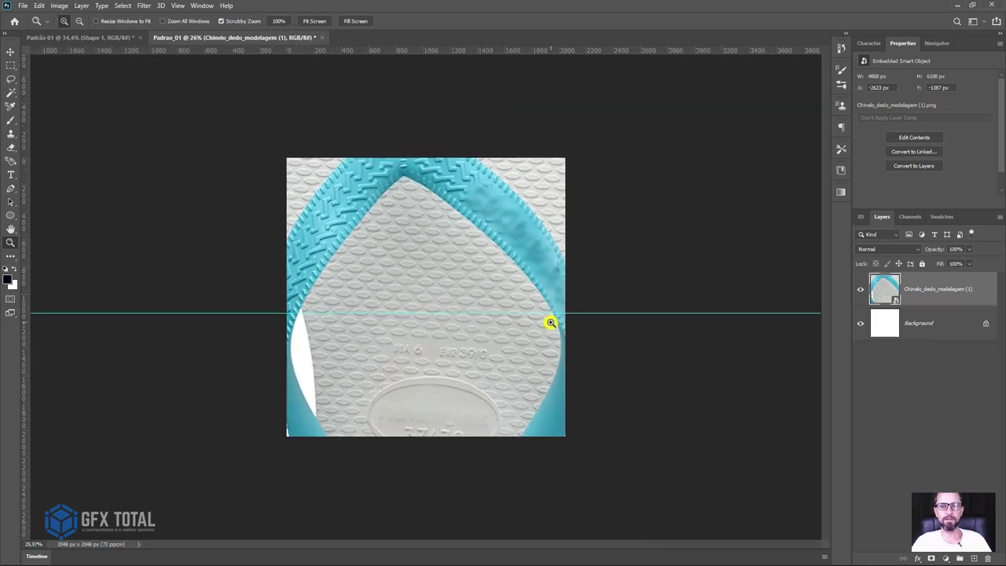
- Rotate the sole photo about -4.27° so the tread ovals run level with the guide
{"action": "key", "text": "ctrl+t"}
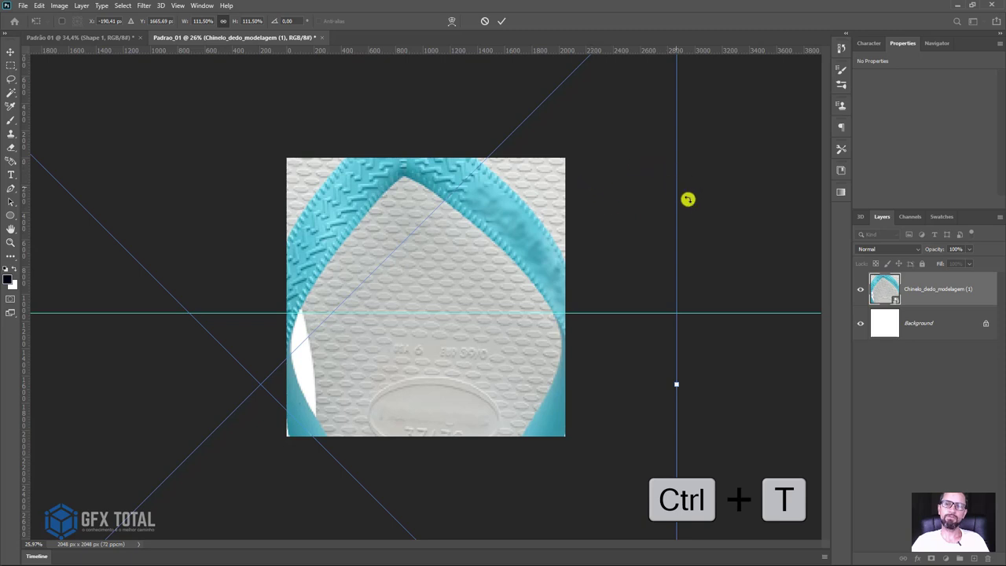
{"action": "left_click_drag", "start_coordinate": [725, 233], "coordinate": [707, 202]}
{"action": "key", "text": "Return"}
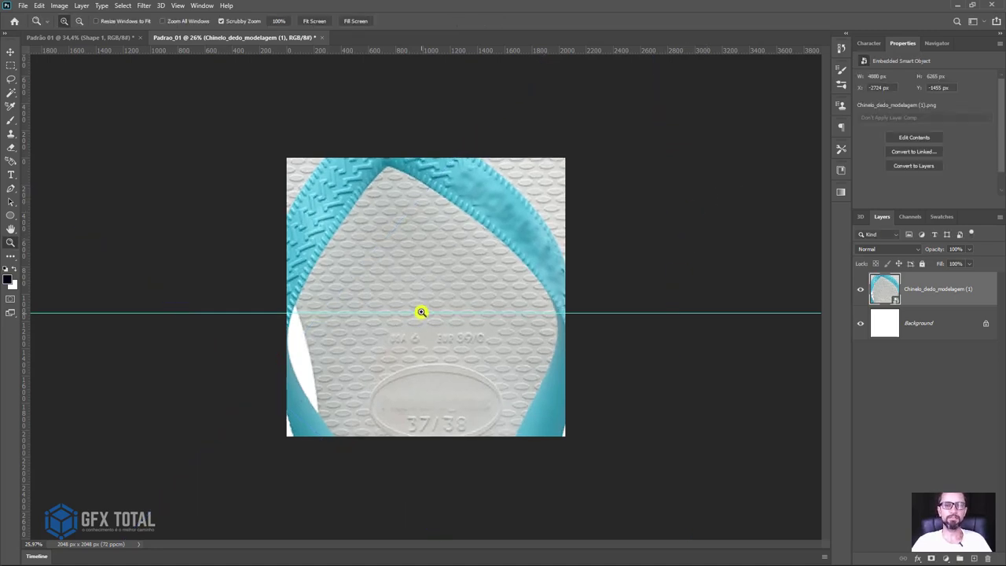
{"action": "mouse_move", "coordinate": [411, 305]}
{"action": "left_mouse_down"}
{"action": "mouse_move", "coordinate": [482, 354]}
{"action": "mouse_move", "coordinate": [427, 176]}
{"action": "mouse_move", "coordinate": [426, 211]}
{"action": "left_mouse_up"}
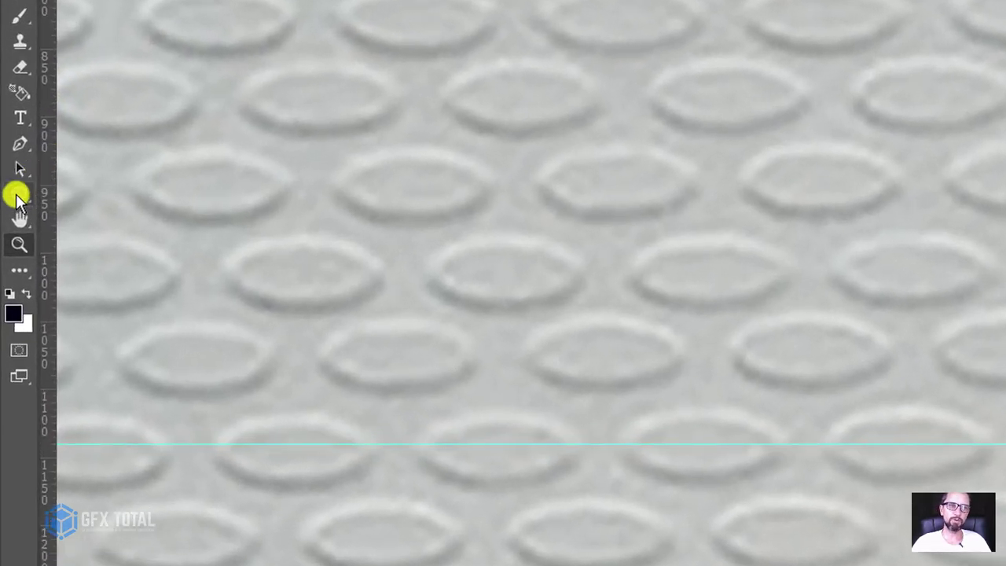
- Draw a 127 × 53 px ellipse over one tread oval and zoom in on it
{"action": "right_click", "coordinate": [17, 197]}
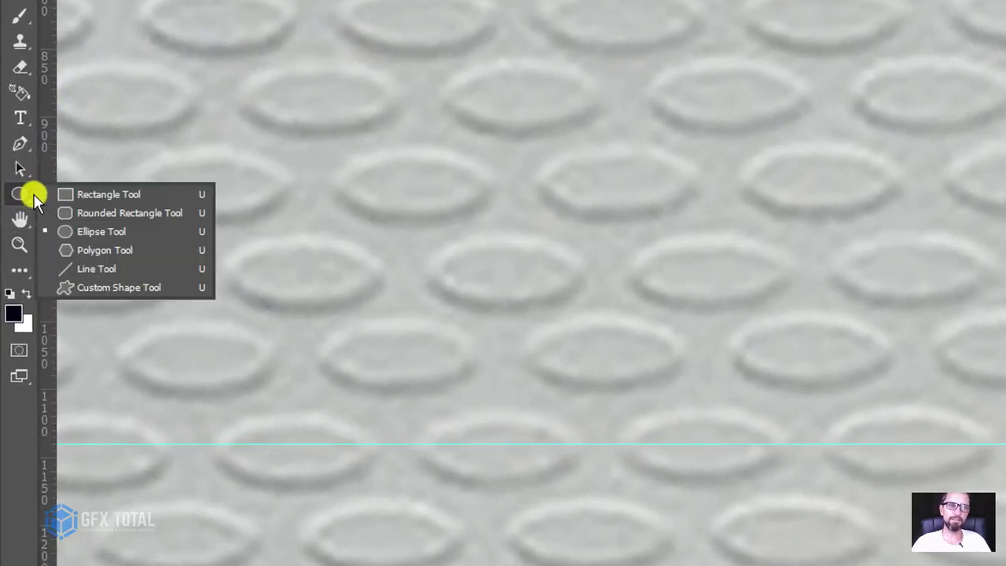
{"action": "left_click", "coordinate": [105, 229]}
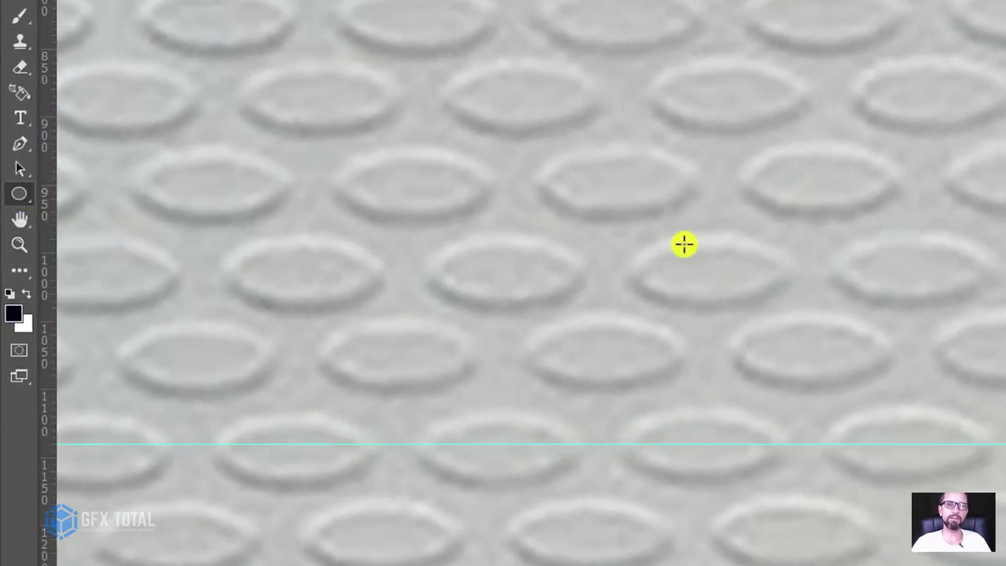
{"action": "mouse_move", "coordinate": [537, 118]}
{"action": "left_mouse_down"}
{"action": "mouse_move", "coordinate": [753, 435]}
{"action": "mouse_move", "coordinate": [1002, 472]}
{"action": "left_mouse_up"}
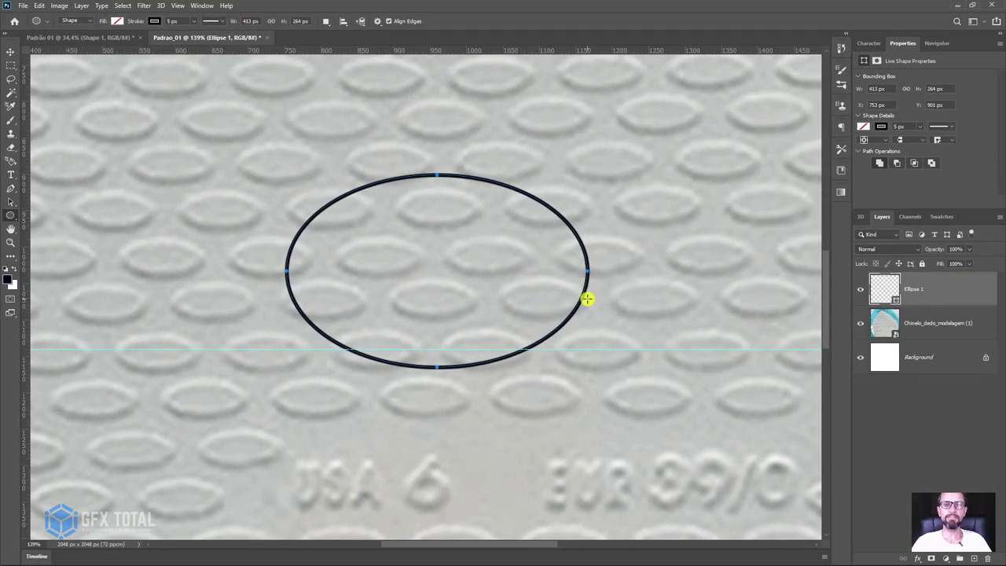
{"action": "key", "text": "ctrl+z"}
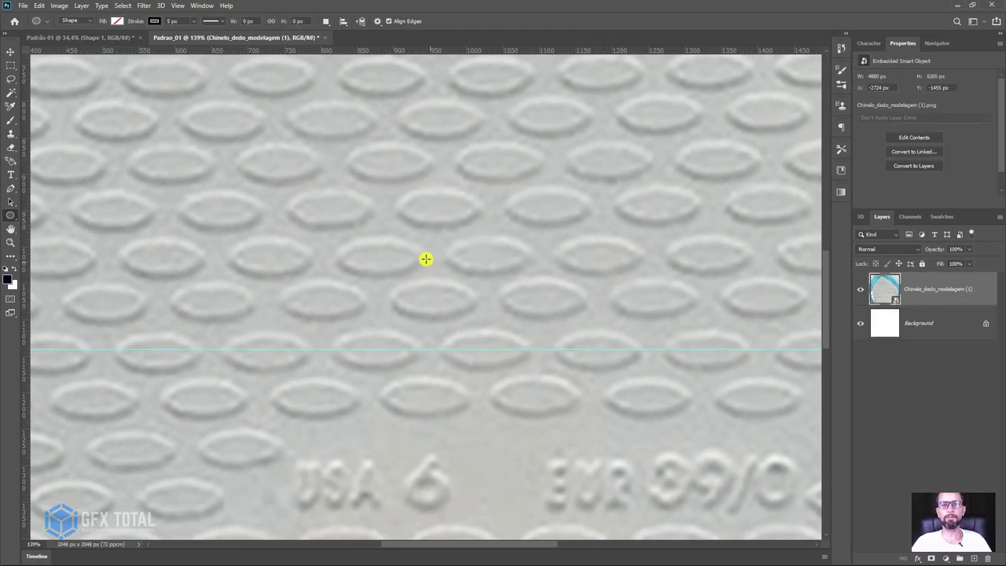
{"action": "mouse_move", "coordinate": [303, 184]}
{"action": "left_mouse_down"}
{"action": "mouse_move", "coordinate": [577, 301]}
{"action": "mouse_move", "coordinate": [293, 191]}
{"action": "mouse_move", "coordinate": [382, 265]}
{"action": "mouse_move", "coordinate": [399, 243]}
{"action": "mouse_move", "coordinate": [426, 275]}
{"action": "left_mouse_up"}
{"action": "key", "text": "space"}
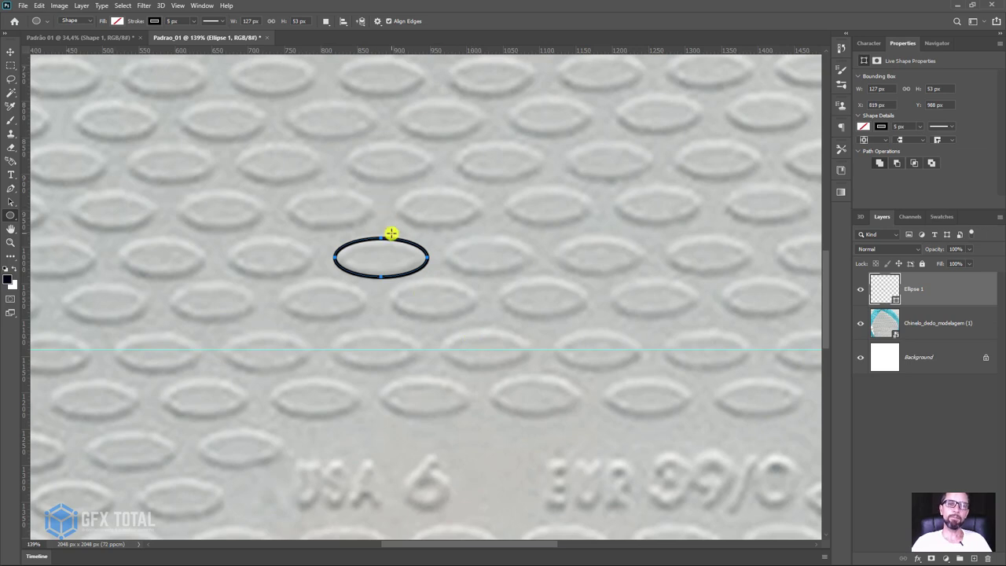
{"action": "key", "text": "z"}
{"action": "left_click_drag", "start_coordinate": [359, 231], "coordinate": [410, 275]}
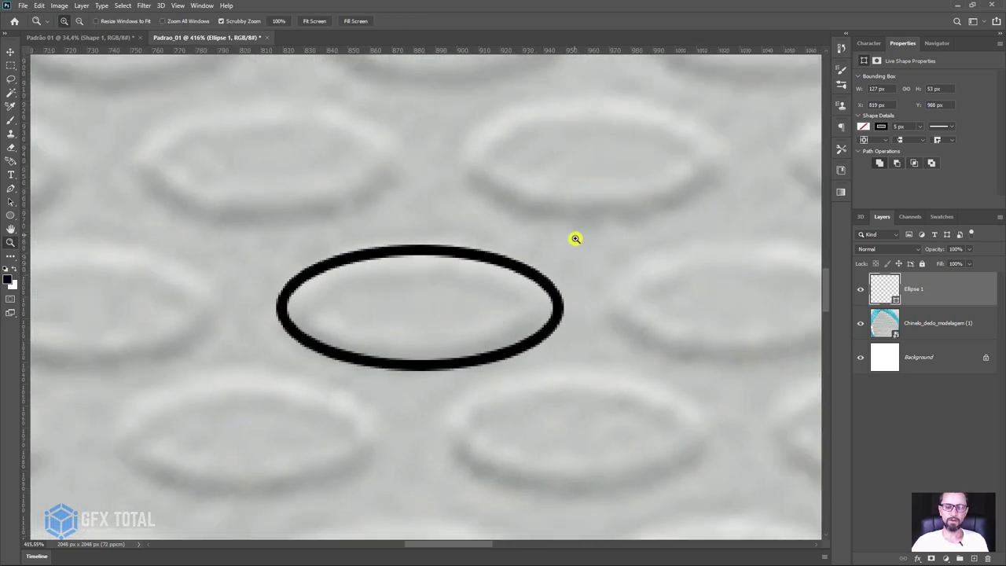
- Set the ellipse fill to red and its stroke to No Color
{"action": "key", "text": "p"}
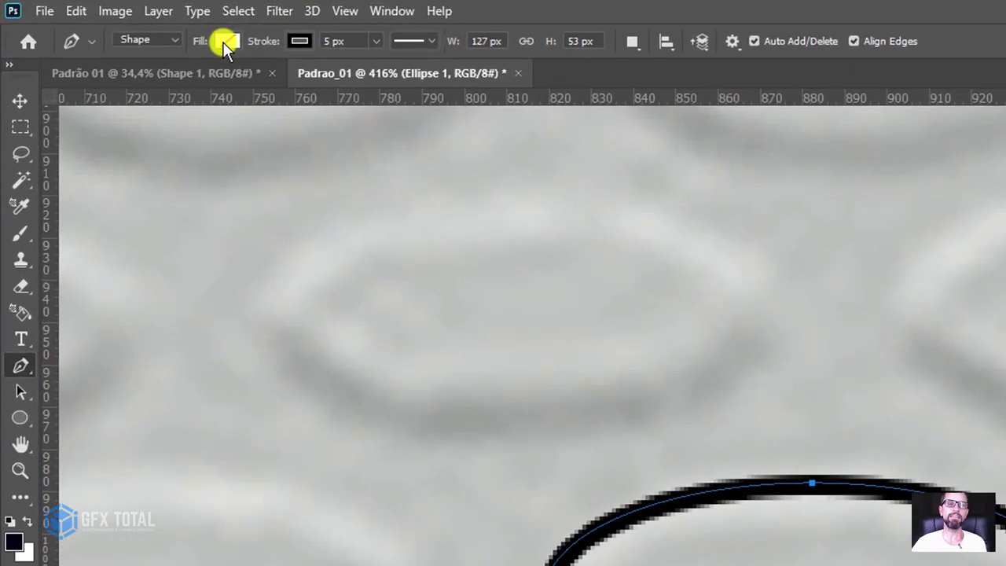
{"action": "left_click", "coordinate": [116, 21]}
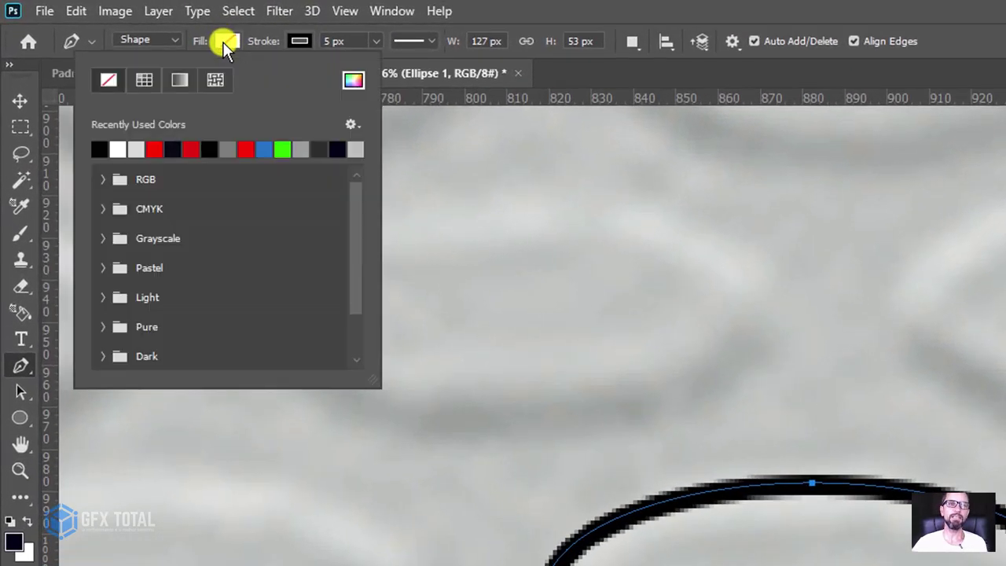
{"action": "left_click", "coordinate": [244, 149]}
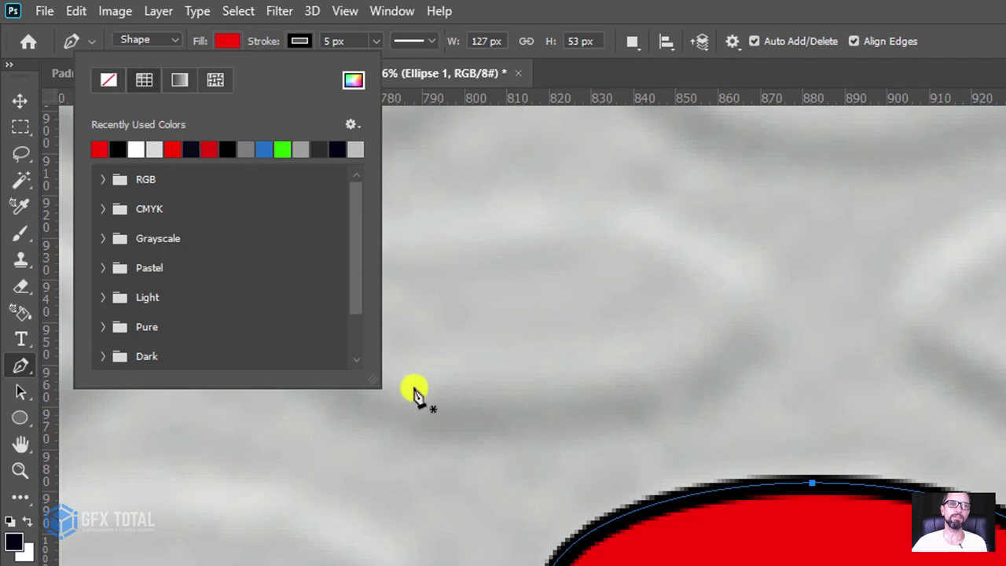
{"action": "left_click", "coordinate": [298, 41]}
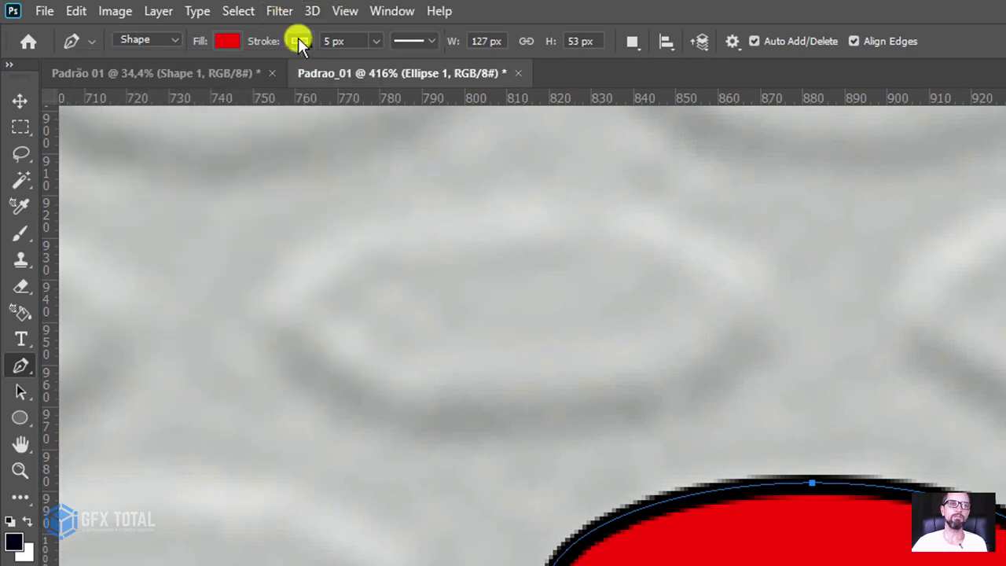
{"action": "left_click", "coordinate": [180, 79]}
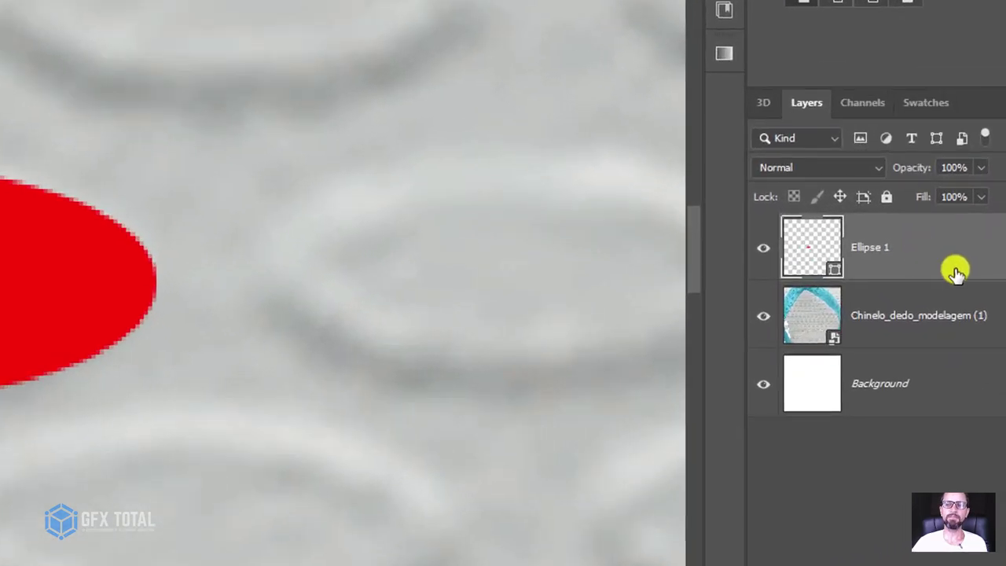
- Open Ellipse 1's layer style and add a Stroke effect reset to defaults
{"action": "double_click", "coordinate": [955, 271]}
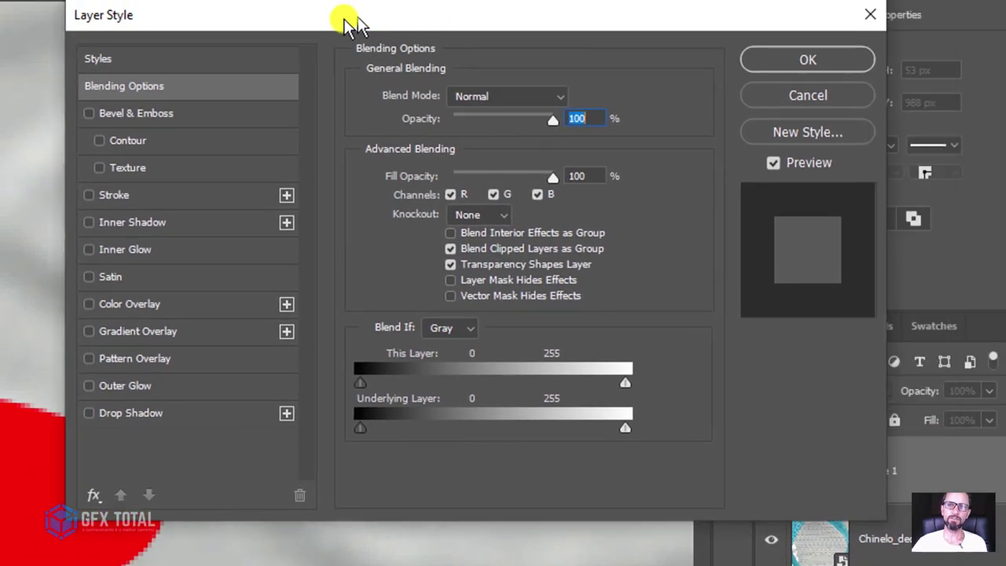
{"action": "mouse_move", "coordinate": [346, 23]}
{"action": "left_mouse_down"}
{"action": "mouse_move", "coordinate": [232, 11]}
{"action": "mouse_move", "coordinate": [258, 16]}
{"action": "left_mouse_up"}
{"action": "left_click_drag", "start_coordinate": [103, 16], "coordinate": [124, 26]}
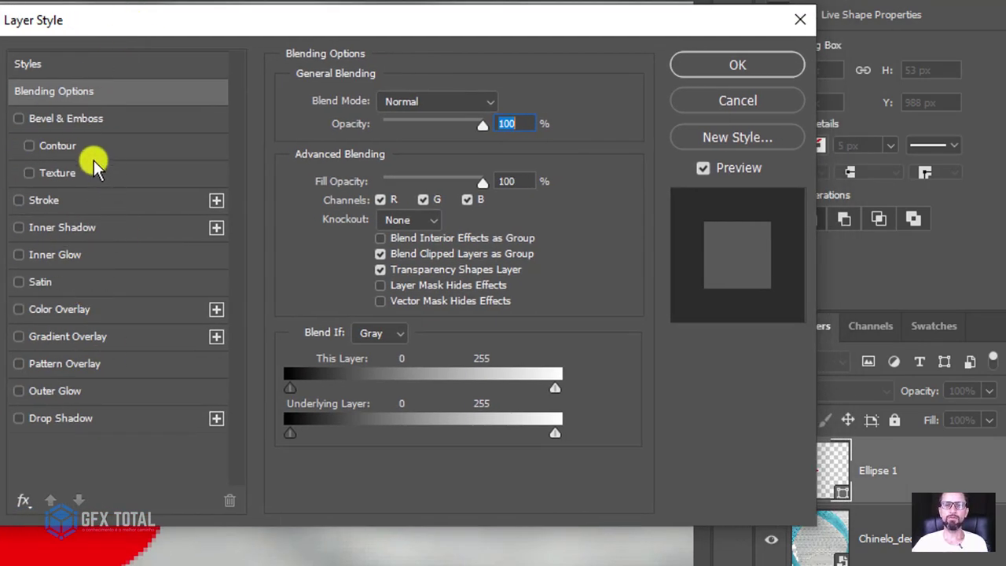
{"action": "left_click", "coordinate": [19, 200]}
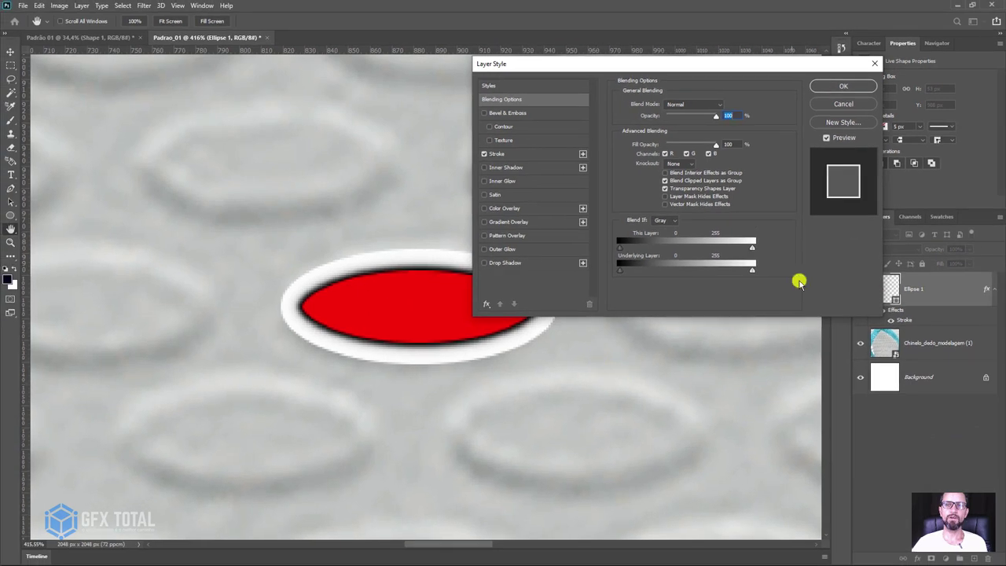
{"action": "left_click", "coordinate": [503, 153]}
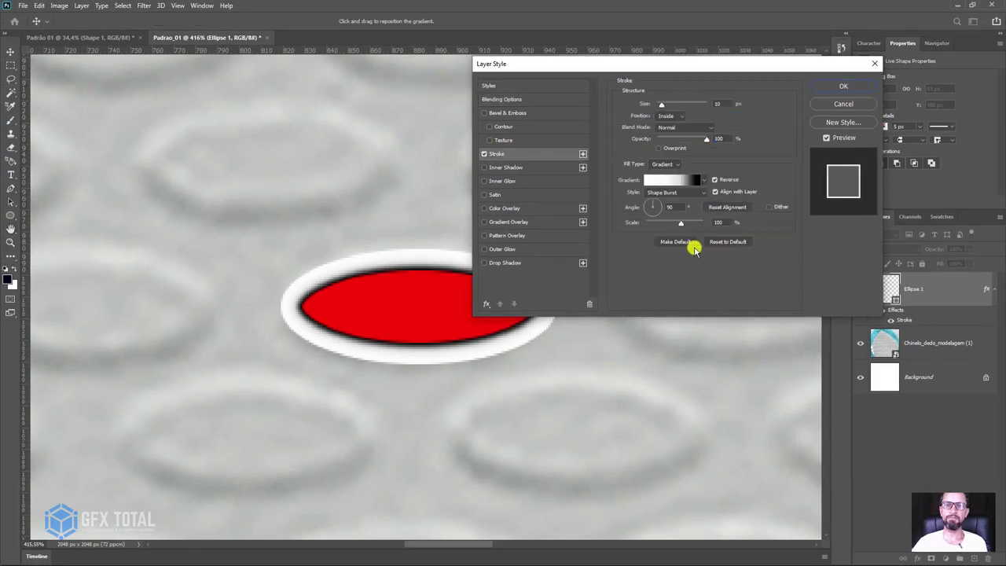
{"action": "left_click", "coordinate": [725, 242]}
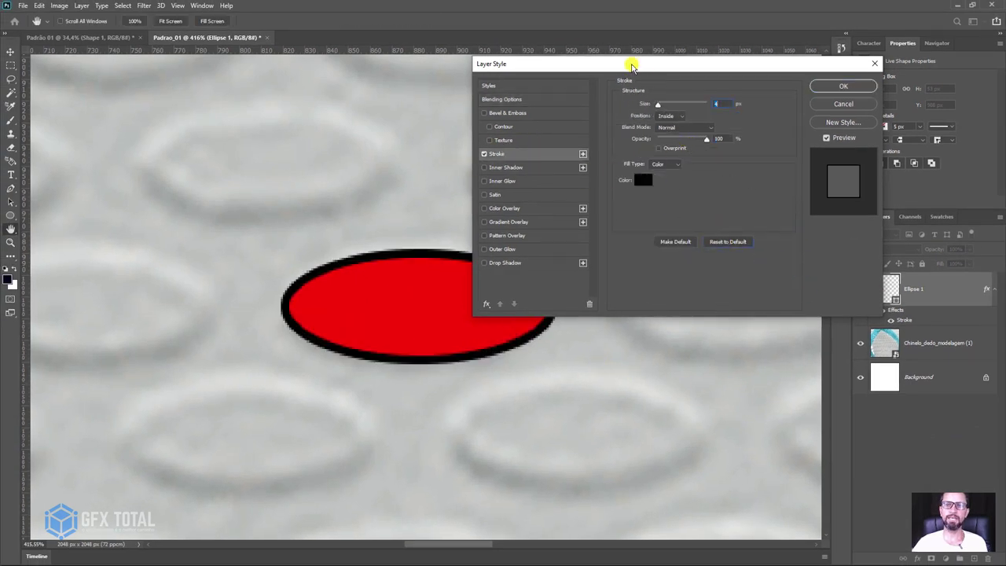
- Set the stroke to 8 px, Inside, filled with a Shape Burst gradient
{"action": "left_click_drag", "start_coordinate": [633, 66], "coordinate": [729, 66]}
{"action": "left_click", "coordinate": [771, 115]}
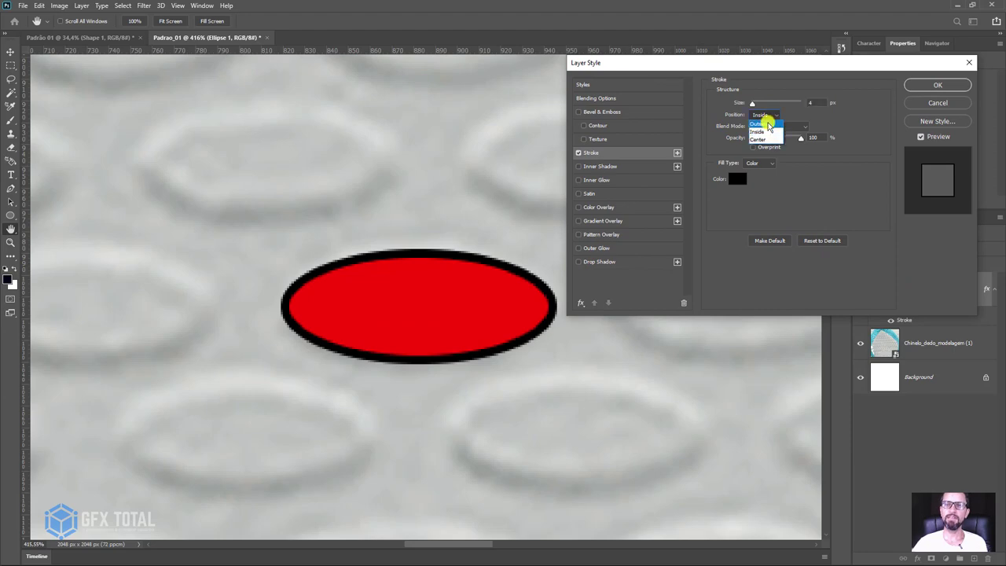
{"action": "left_click", "coordinate": [769, 125]}
{"action": "left_click_drag", "start_coordinate": [752, 103], "coordinate": [760, 103]}
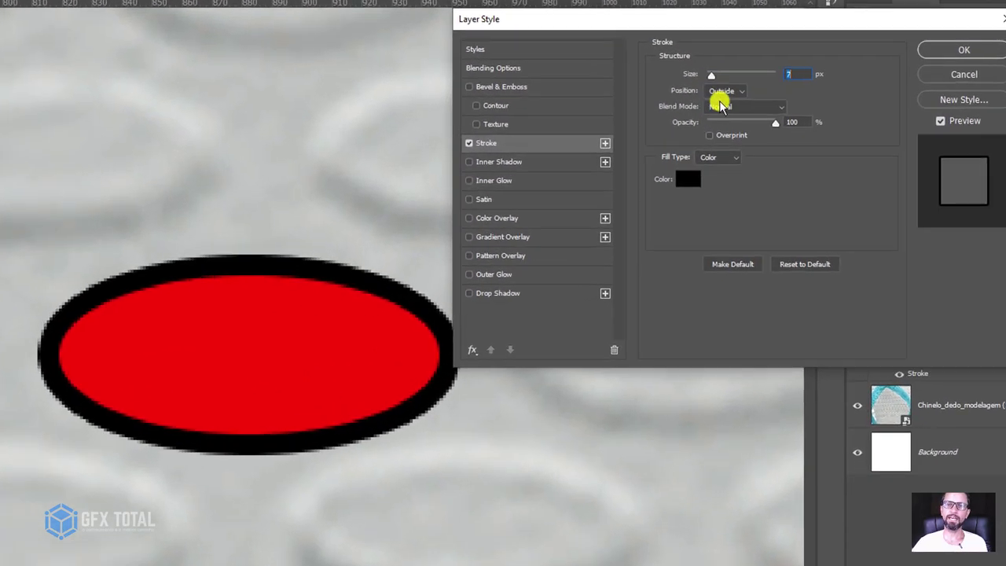
{"action": "left_click", "coordinate": [727, 92]}
{"action": "left_click", "coordinate": [723, 103]}
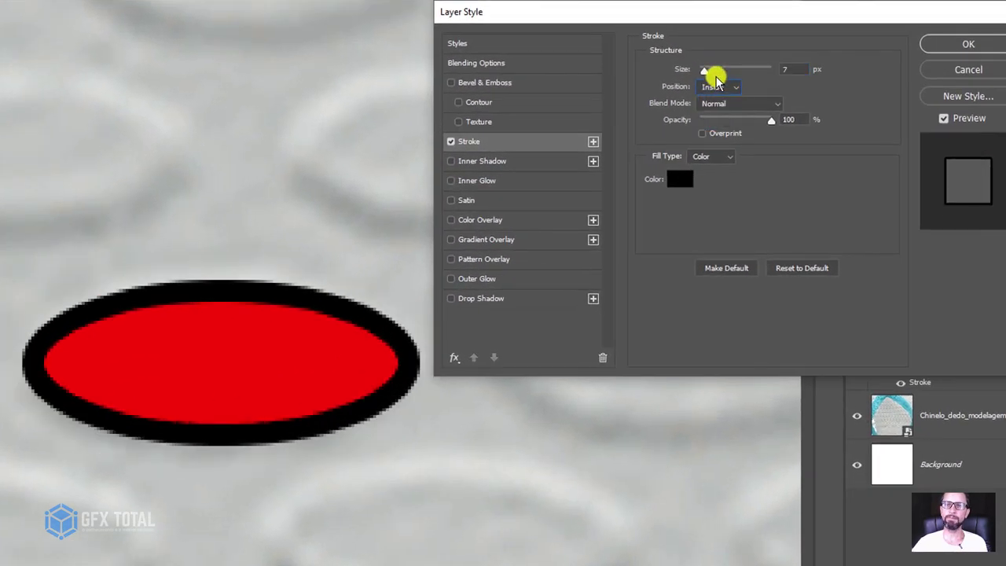
{"action": "mouse_move", "coordinate": [715, 77]}
{"action": "left_mouse_down"}
{"action": "mouse_move", "coordinate": [726, 72]}
{"action": "mouse_move", "coordinate": [709, 72]}
{"action": "left_mouse_up"}
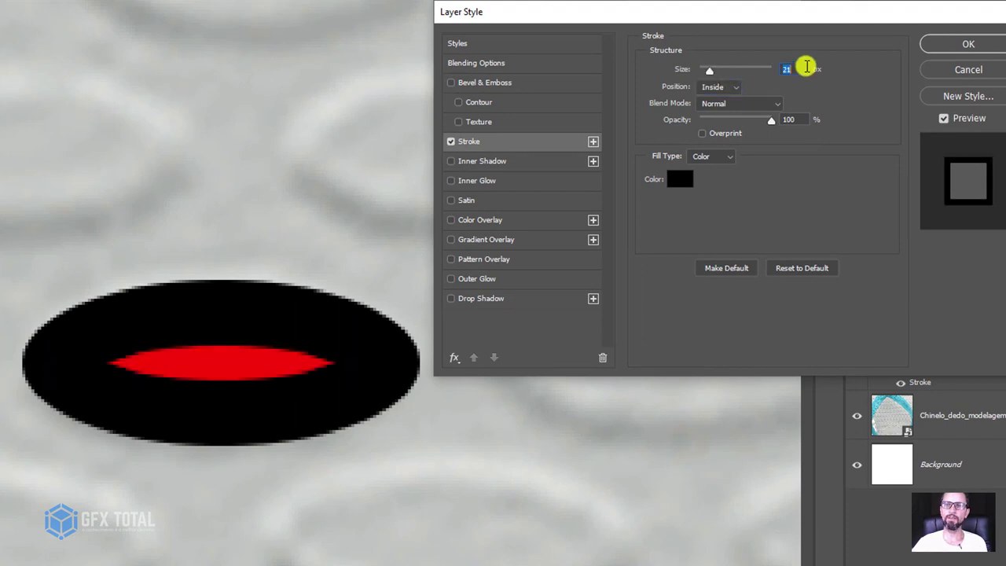
{"action": "type", "text": "0"}
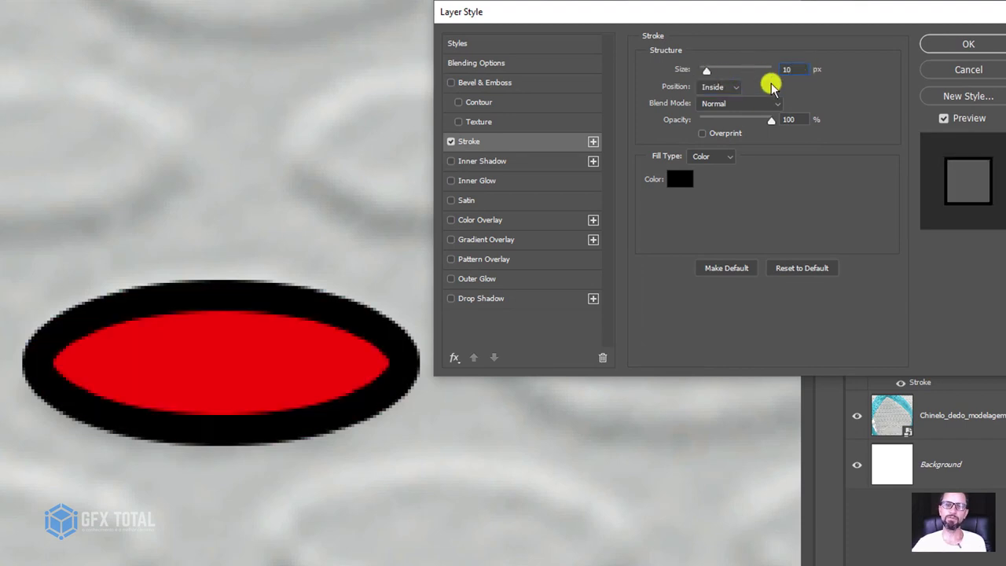
{"action": "type", "text": "8"}
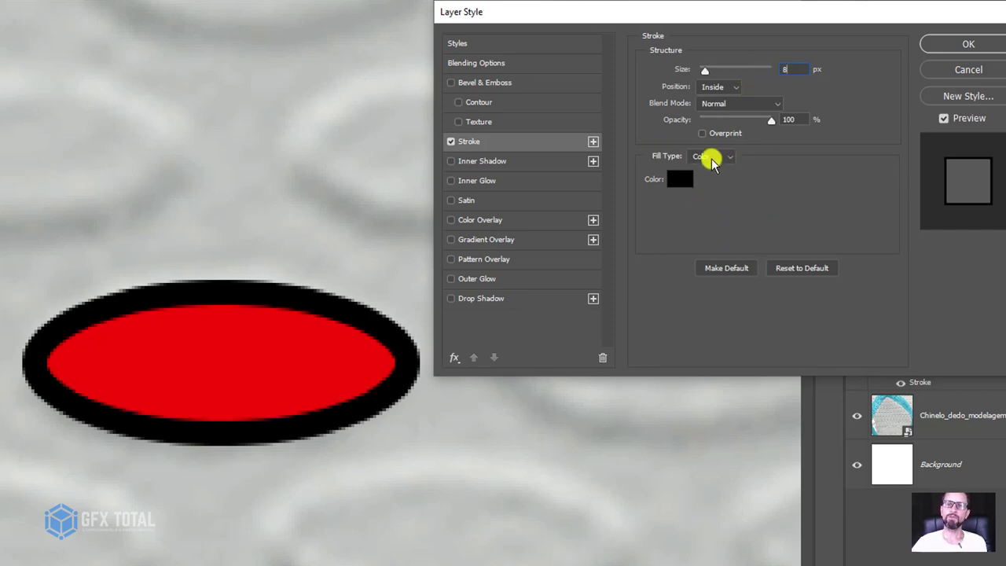
{"action": "left_click", "coordinate": [712, 157]}
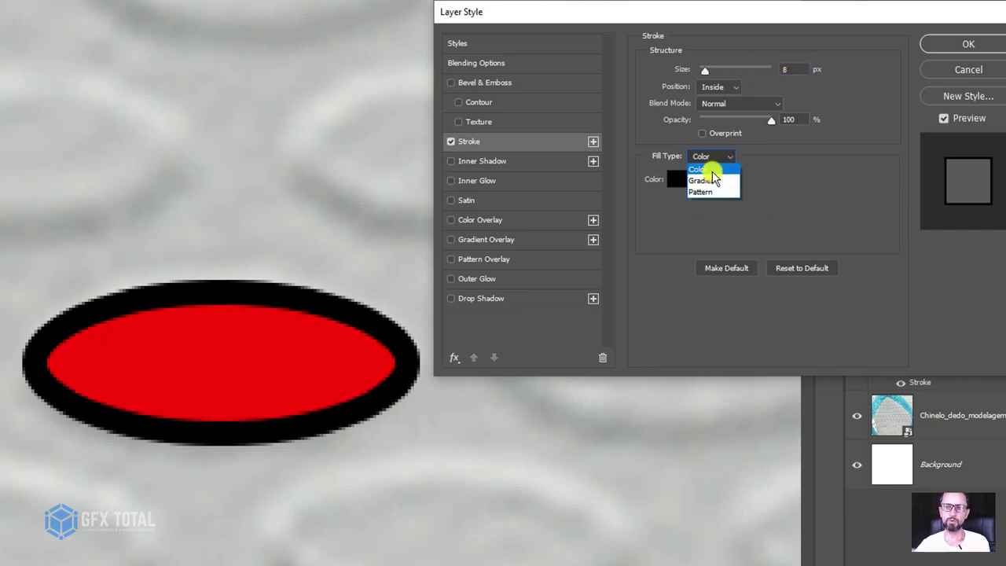
{"action": "left_click", "coordinate": [711, 181]}
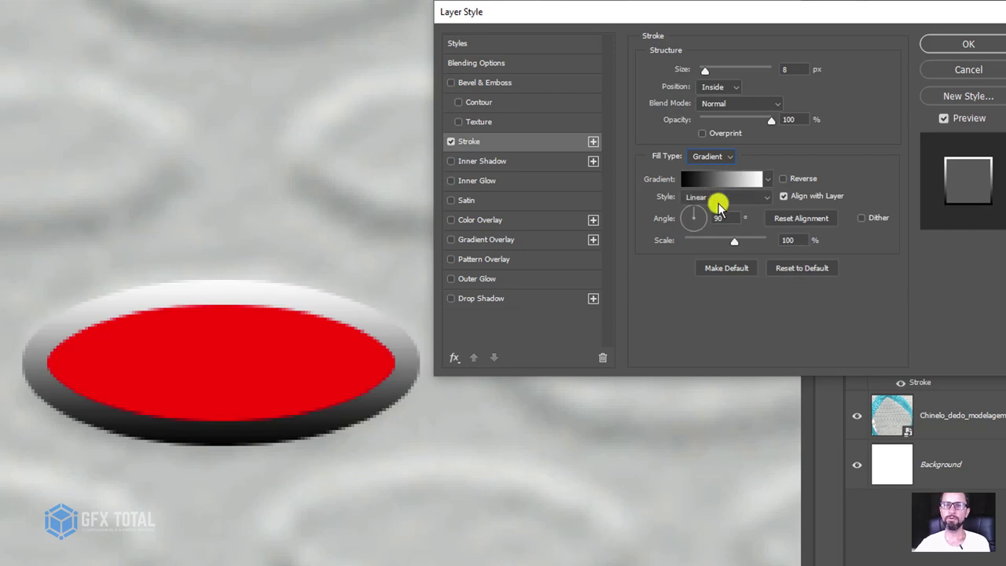
{"action": "left_click", "coordinate": [718, 200]}
{"action": "left_click", "coordinate": [718, 263]}
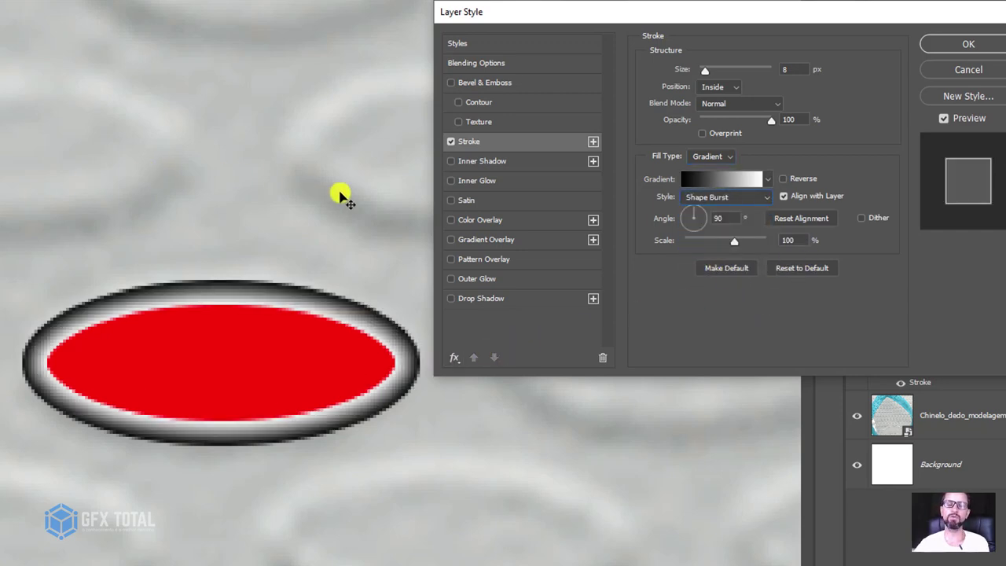
- Add a white (ffffff) Color Overlay and apply the layer style
{"action": "left_click", "coordinate": [479, 220]}
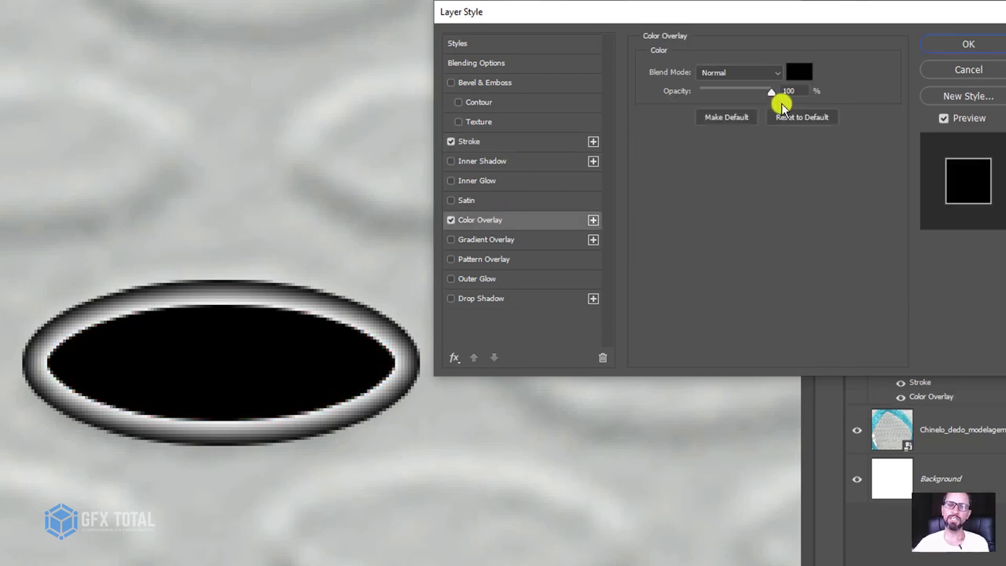
{"action": "left_click", "coordinate": [799, 72]}
{"action": "type", "text": "ffffff"}
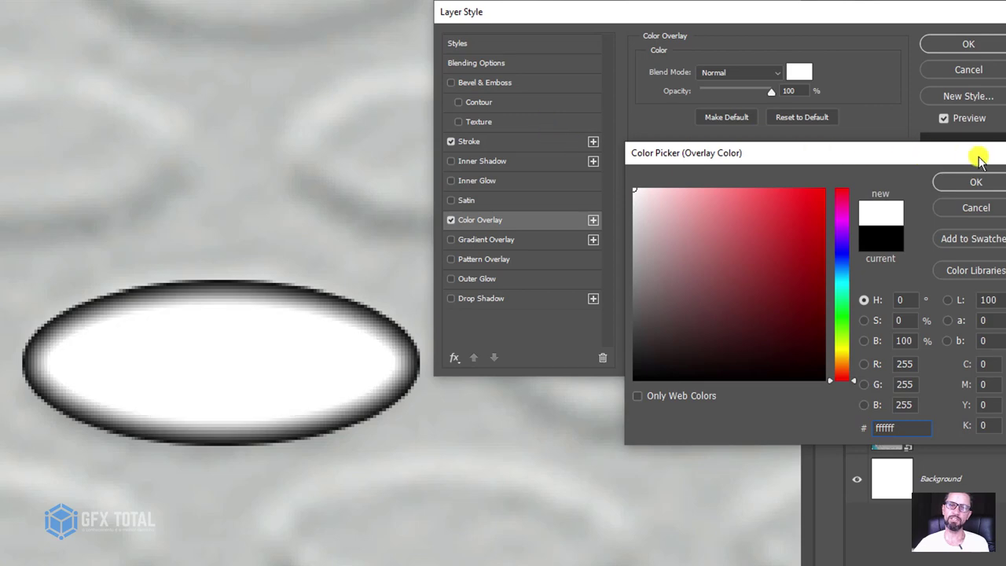
{"action": "left_click", "coordinate": [967, 185]}
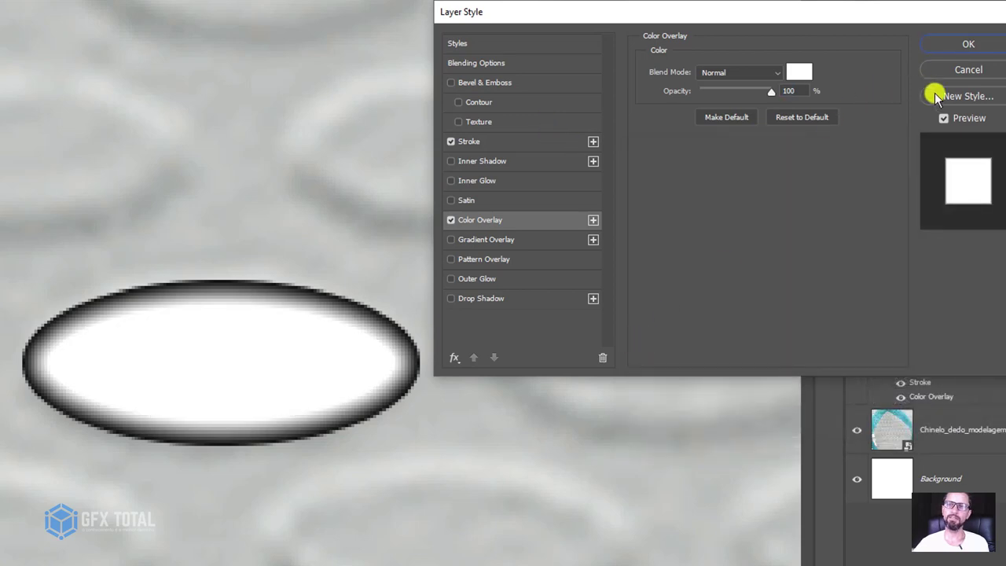
{"action": "left_click", "coordinate": [962, 45]}
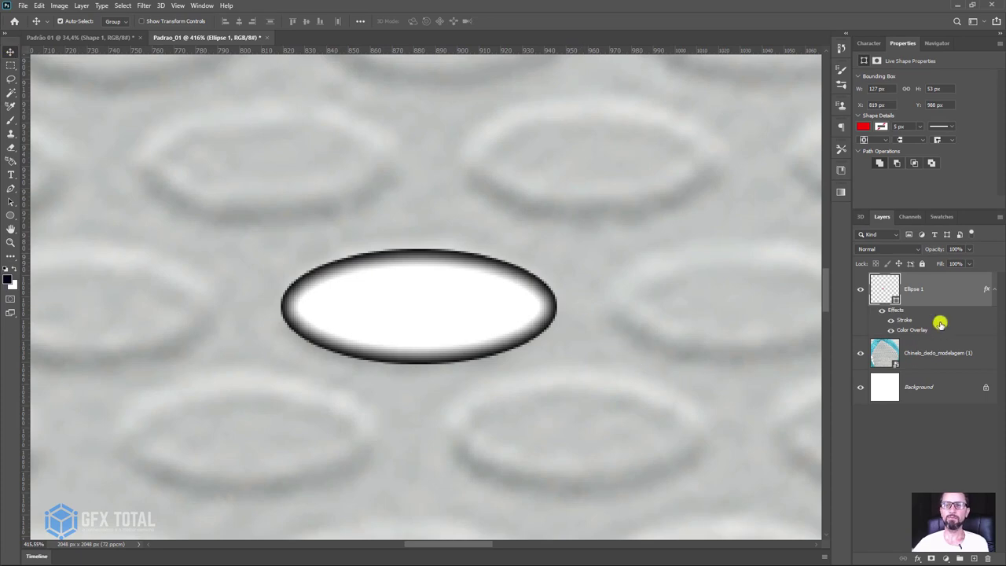
- Convert Ellipse 1 into a smart object and zoom out to the whole sole
{"action": "left_click", "coordinate": [994, 290]}
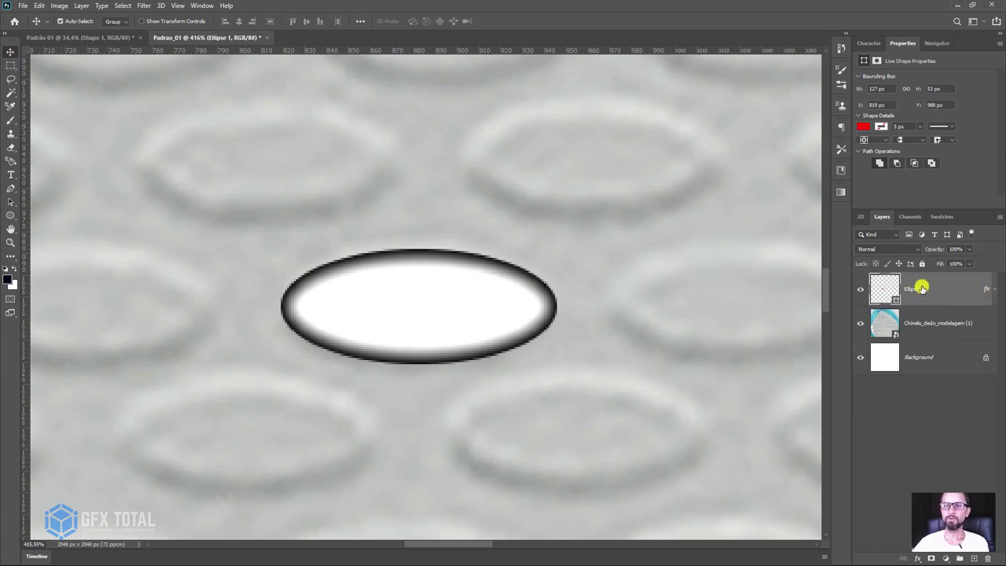
{"action": "right_click", "coordinate": [921, 289]}
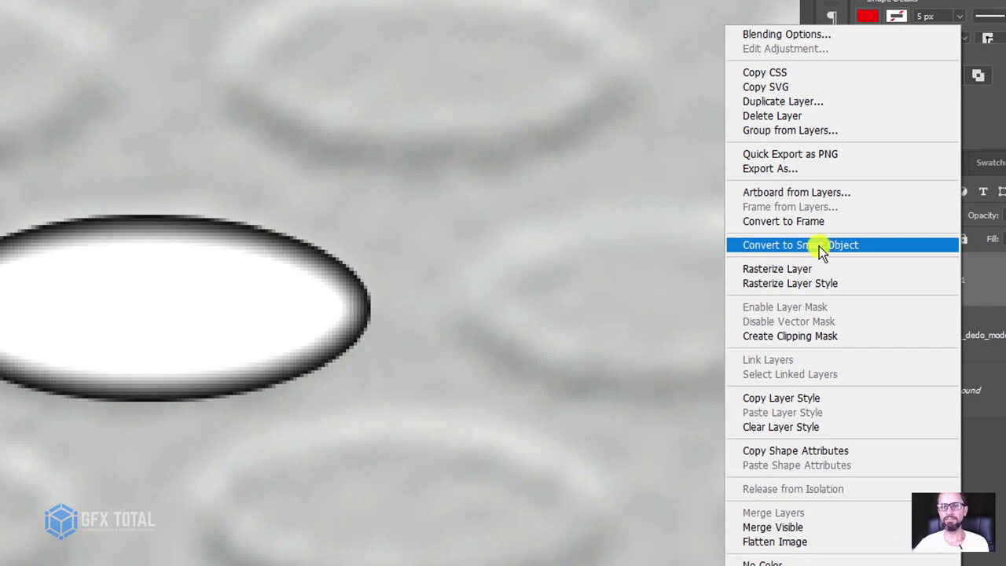
{"action": "left_click", "coordinate": [822, 250]}
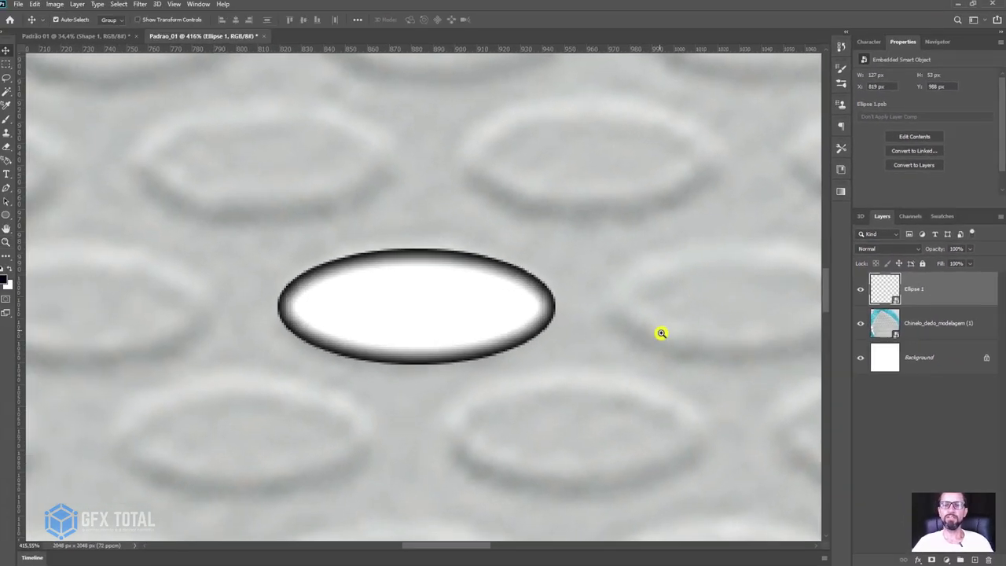
{"action": "key", "text": "z"}
{"action": "left_click_drag", "start_coordinate": [667, 359], "coordinate": [562, 231]}
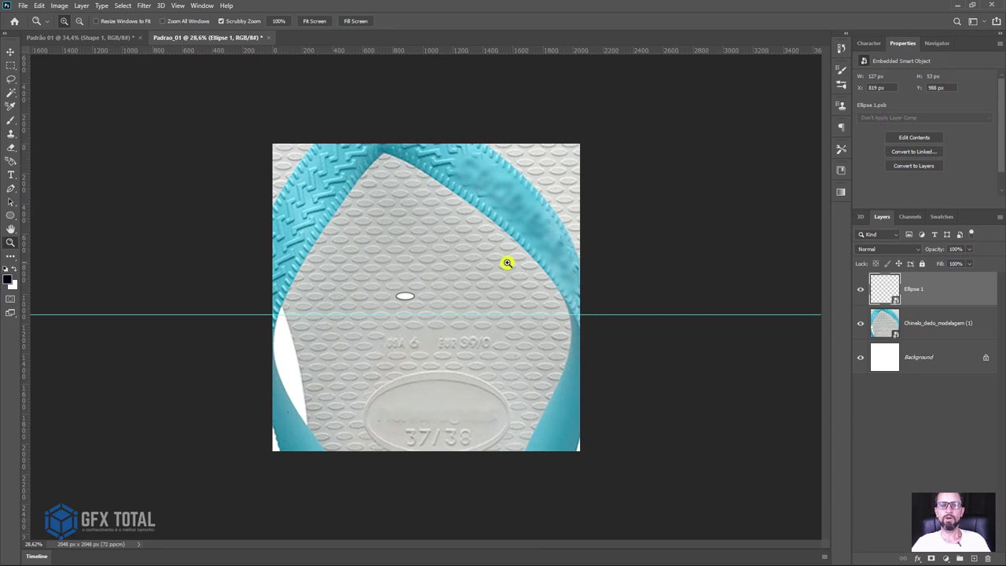
- Scale the ellipse from its centre to about 1609 × 671 px across the tread
{"action": "key", "text": "ctrl+t"}
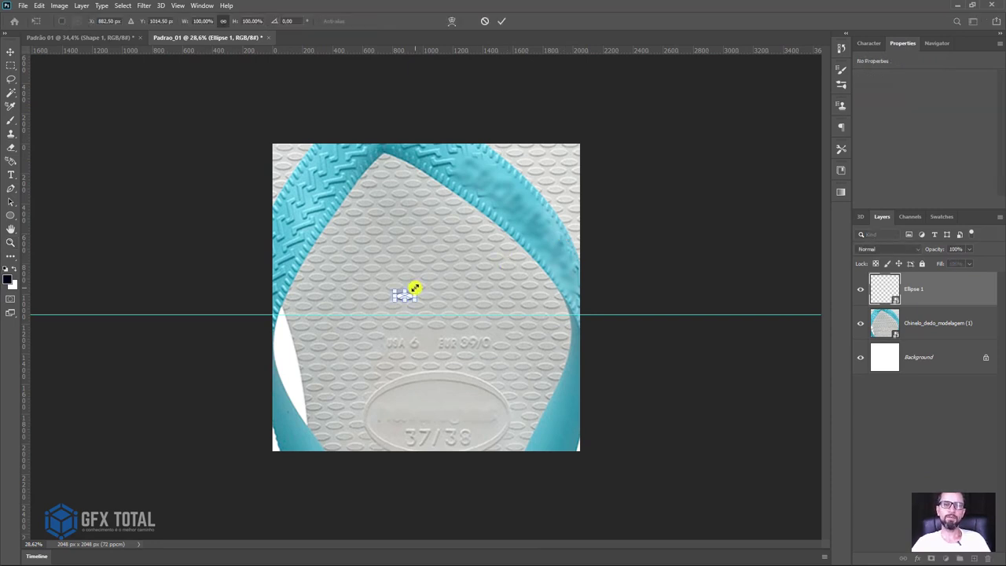
{"action": "left_click_drag", "start_coordinate": [417, 285], "coordinate": [511, 227]}
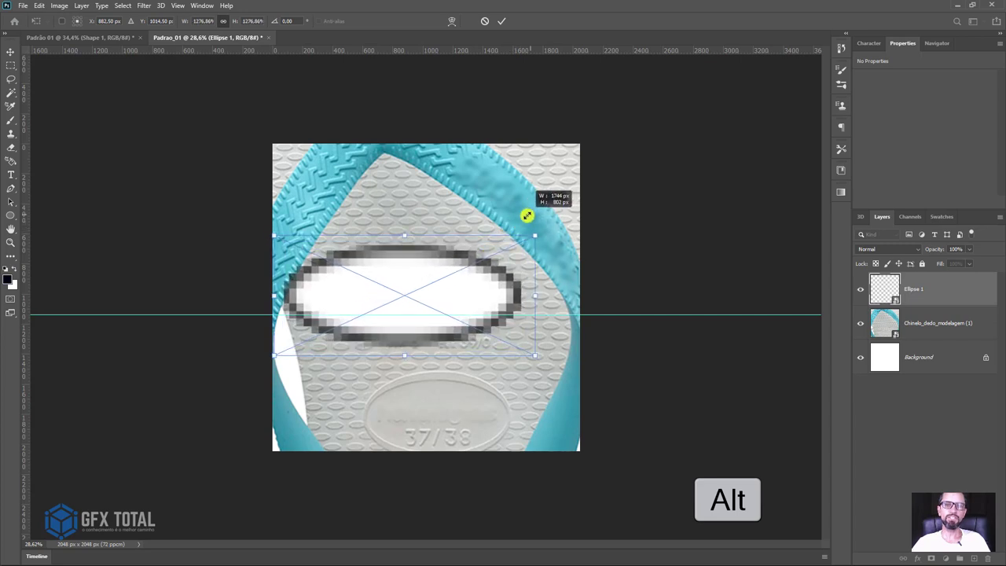
{"action": "left_click_drag", "start_coordinate": [511, 227], "coordinate": [535, 236]}
{"action": "key", "text": "Return"}
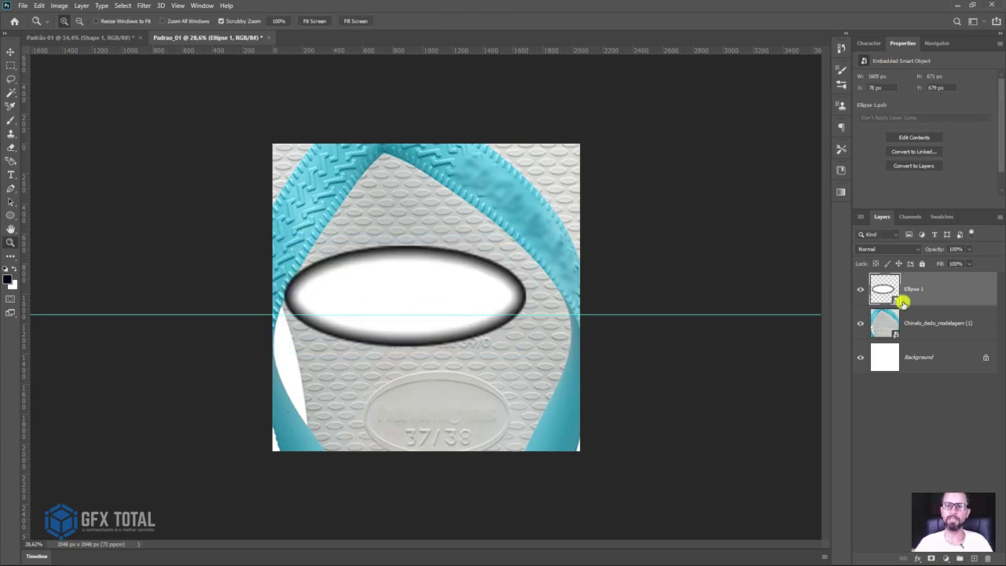
{"action": "left_click", "coordinate": [909, 324]}
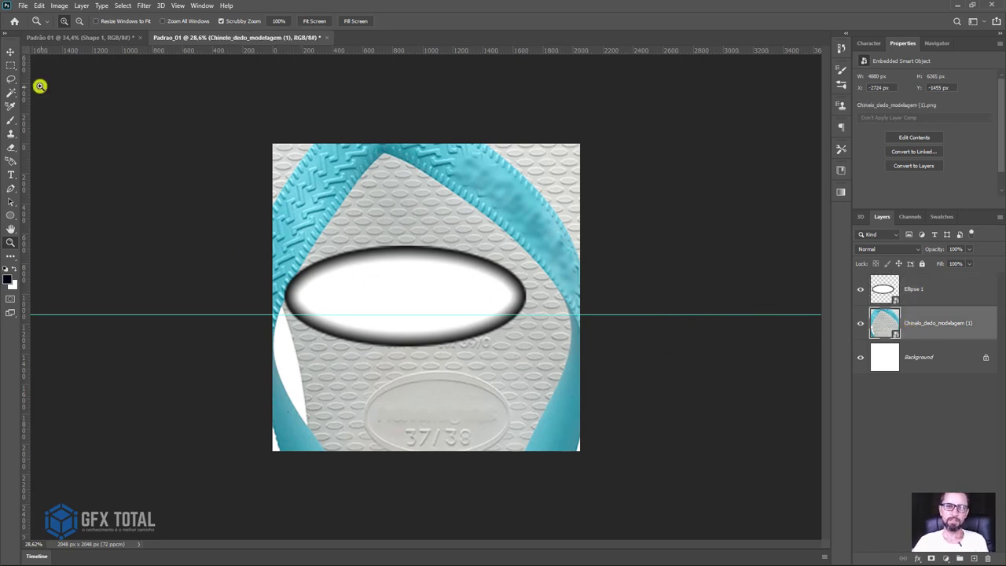
- Hide the Chinelo sole photo and centre Ellipse 1 horizontally and vertically on the canvas
{"action": "left_click", "coordinate": [862, 324]}
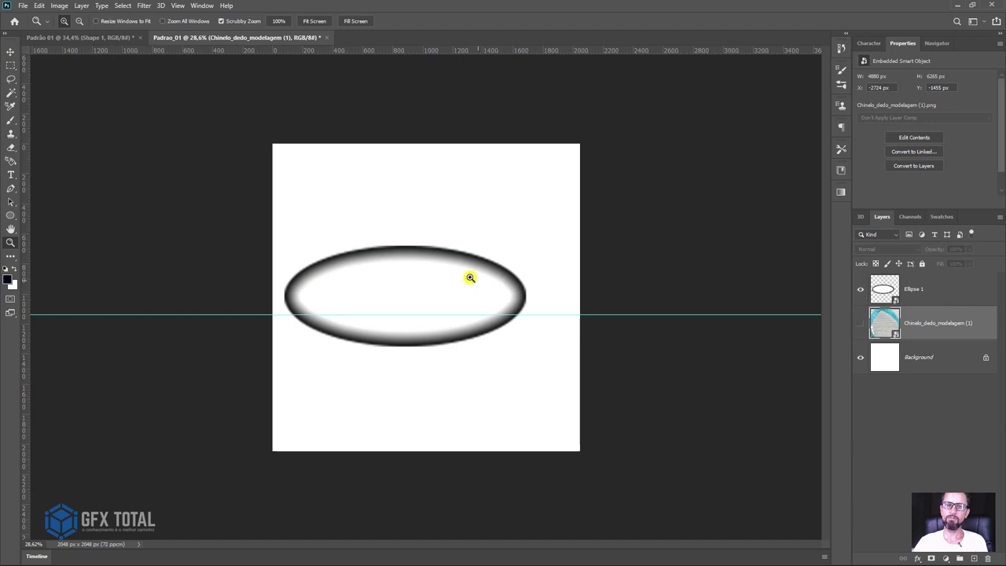
{"action": "left_click", "coordinate": [9, 62]}
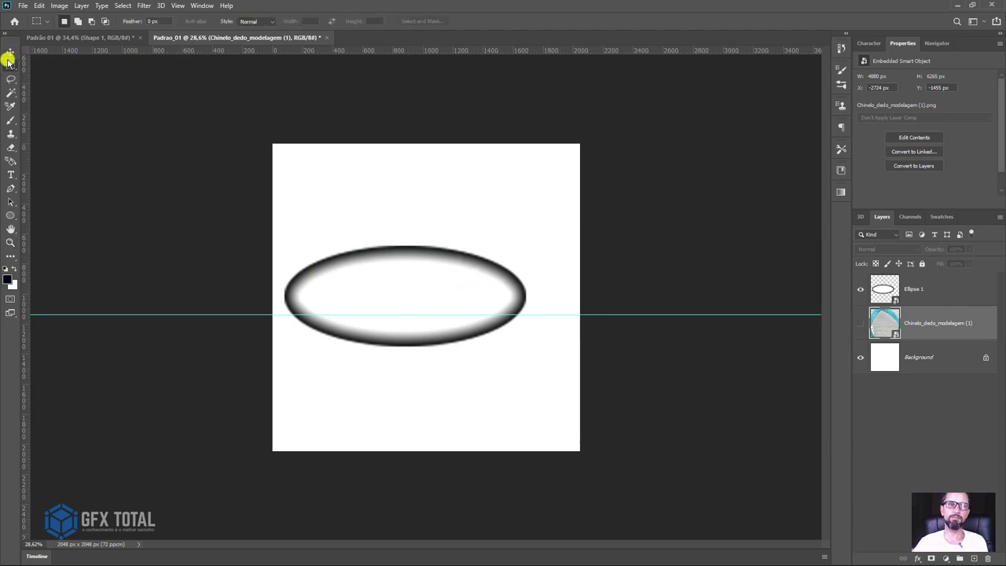
{"action": "left_click_drag", "start_coordinate": [200, 92], "coordinate": [767, 555]}
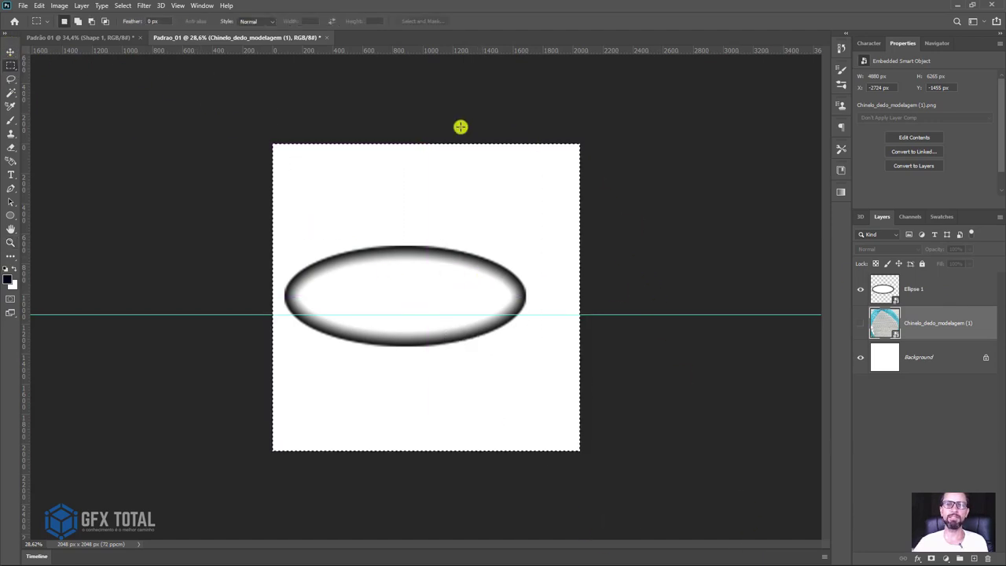
{"action": "left_click", "coordinate": [934, 290]}
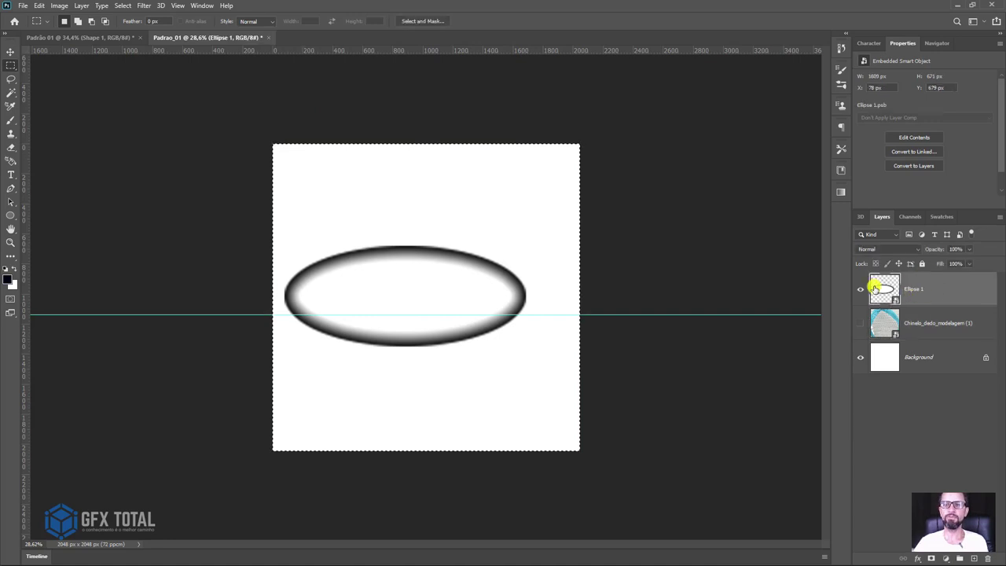
{"action": "left_click", "coordinate": [10, 51]}
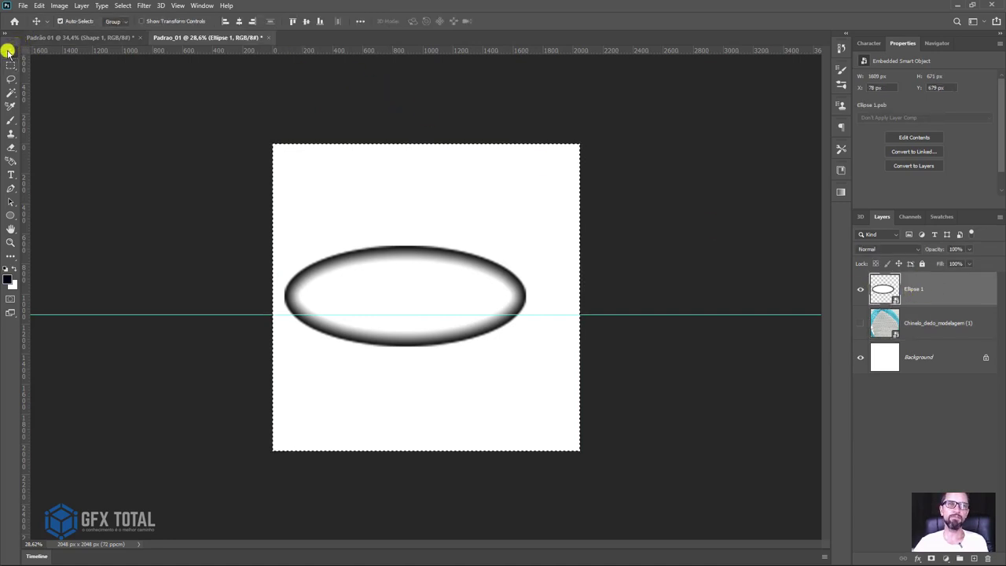
{"action": "left_click", "coordinate": [306, 21]}
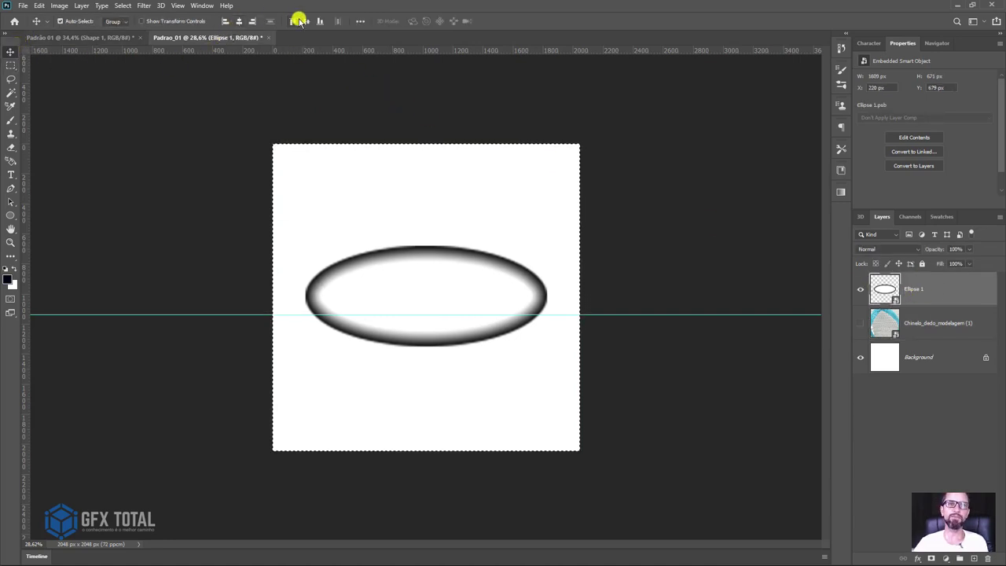
{"action": "left_click", "coordinate": [313, 23]}
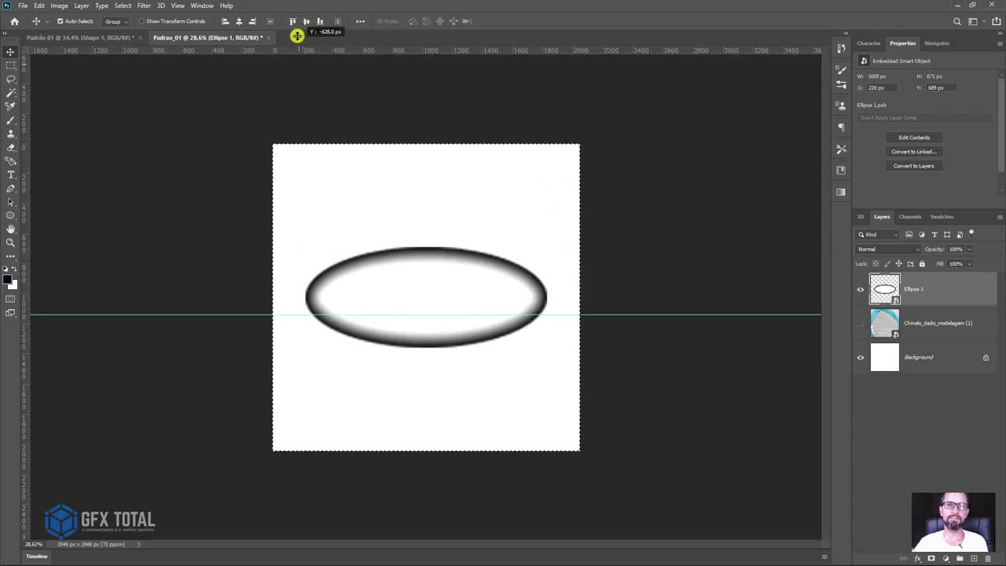
- Hide the horizontal guide, deselect, and duplicate Ellipse 1 as Ellipse 1 copy
{"action": "key", "text": "ctrl+semicolon"}
{"action": "left_click", "coordinate": [10, 66]}
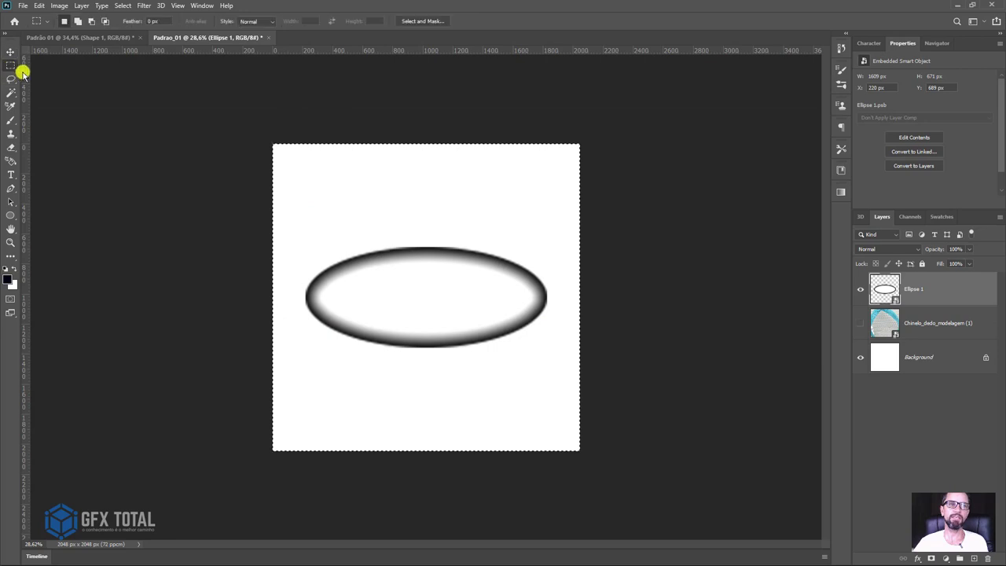
{"action": "key", "text": "ctrl+d"}
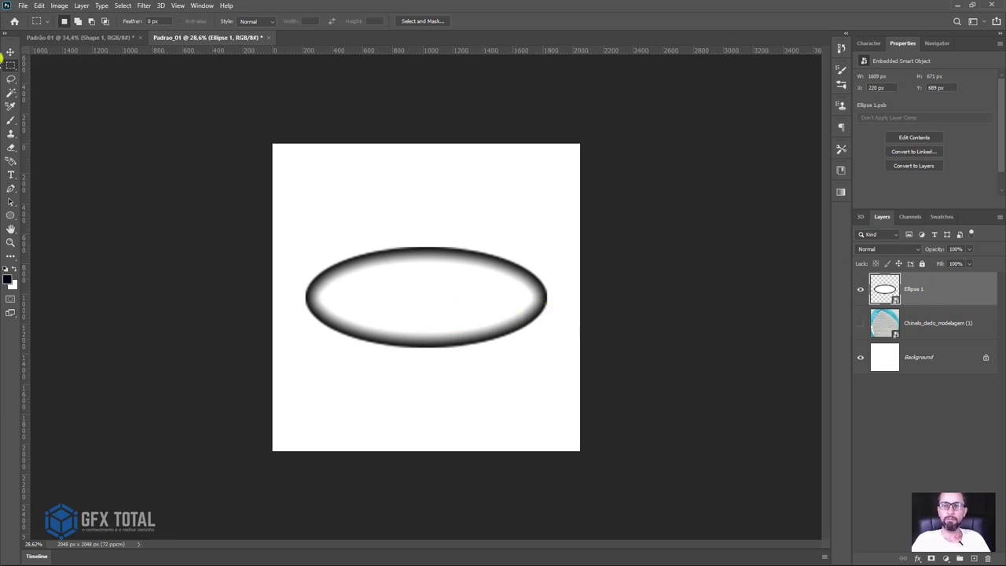
{"action": "left_click", "coordinate": [11, 55]}
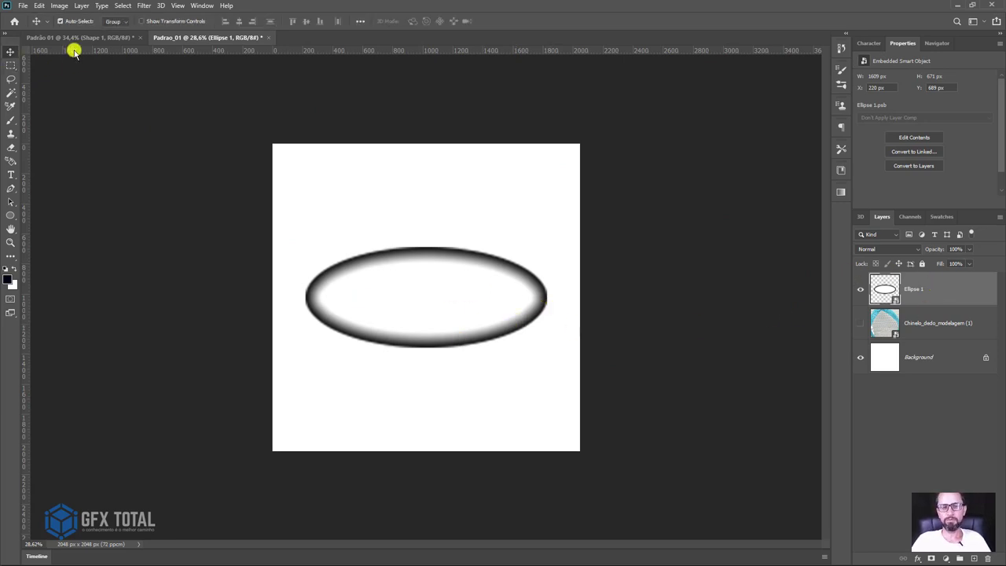
{"action": "key", "text": "ctrl"}
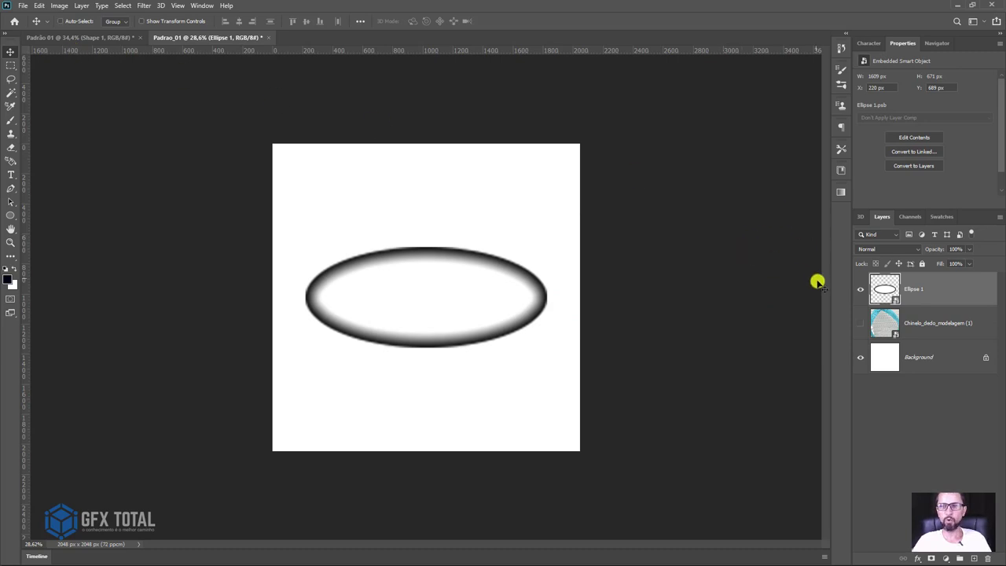
{"action": "key", "text": "ctrl+j"}
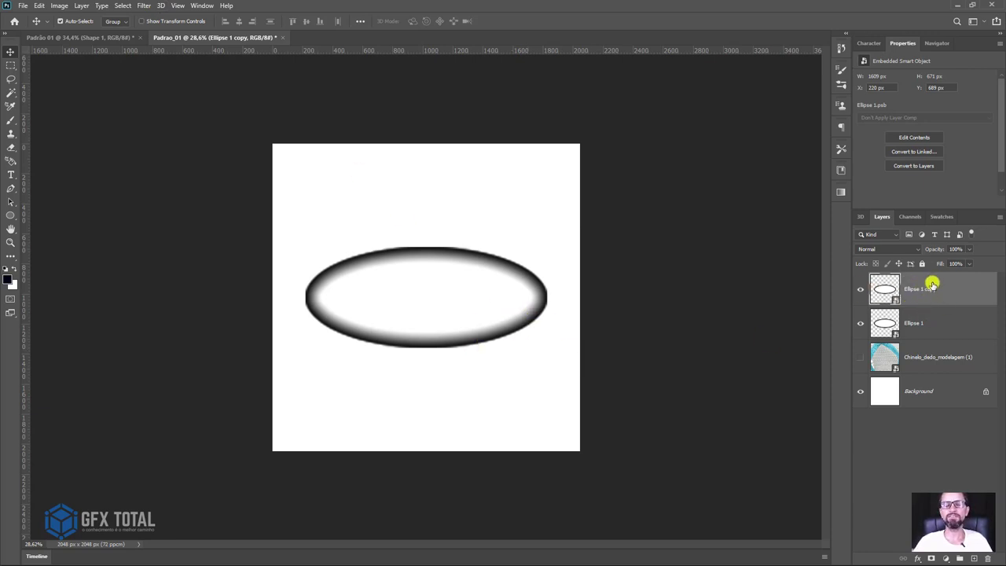
- Rasterize the Ellipse 1 copy layer into plain pixels
{"action": "right_click", "coordinate": [934, 286]}
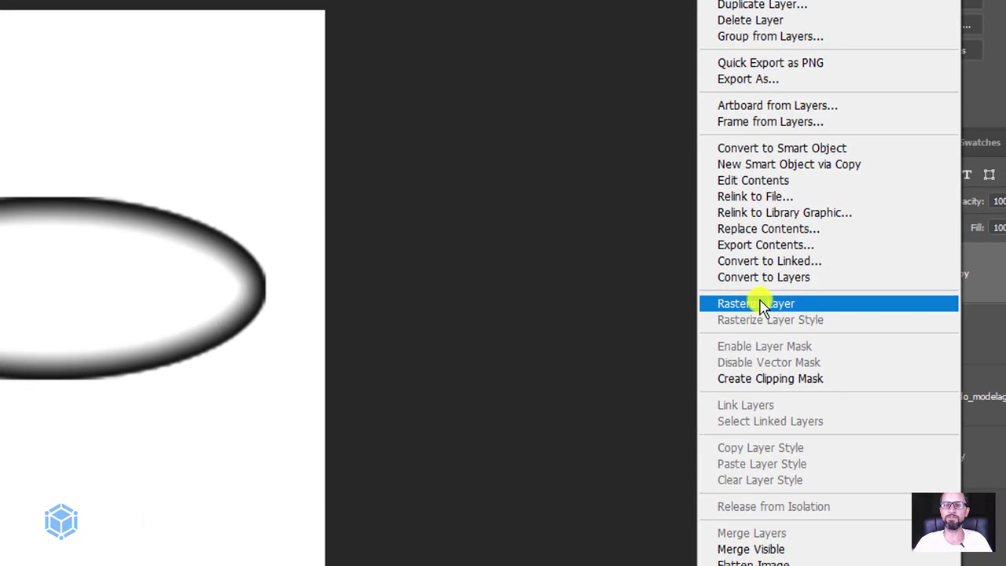
{"action": "left_click", "coordinate": [767, 305]}
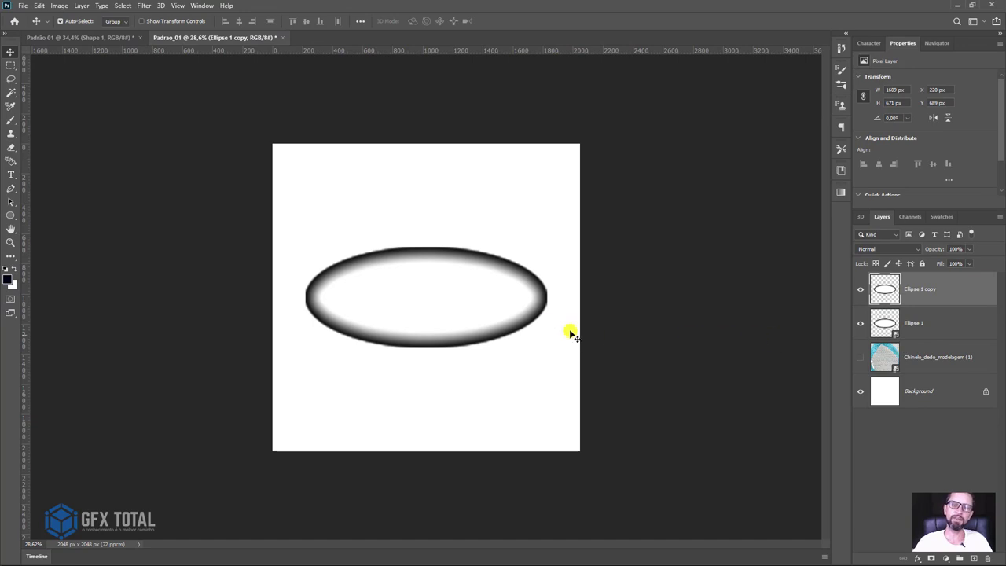
{"action": "left_click_drag", "start_coordinate": [503, 314], "coordinate": [470, 247]}
{"action": "key", "text": "ctrl+z"}
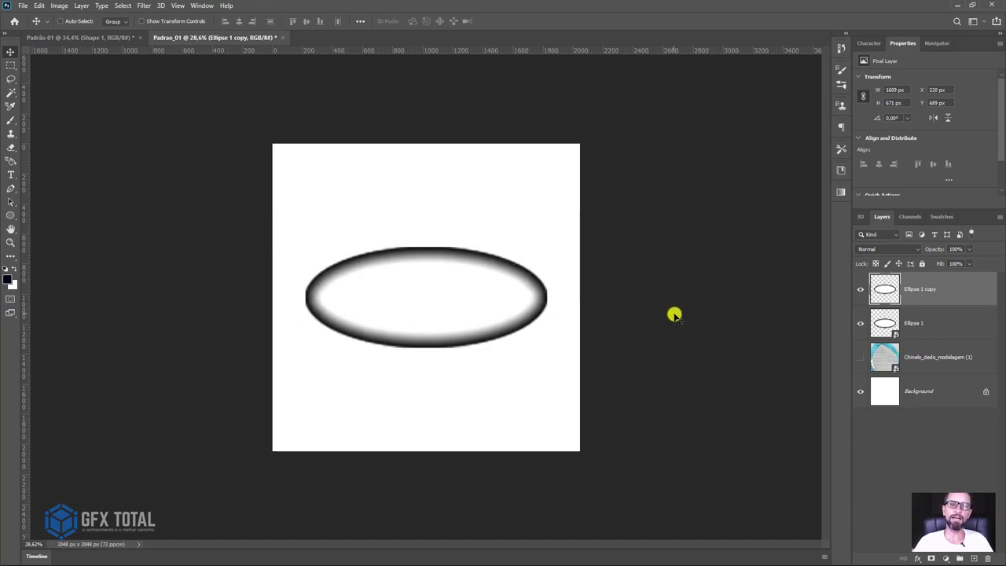
- Apply an Offset filter of 1024 px horizontally and vertically with wrap-around
{"action": "left_click", "coordinate": [137, 10]}
{"action": "mouse_move", "coordinate": [201, 213]}
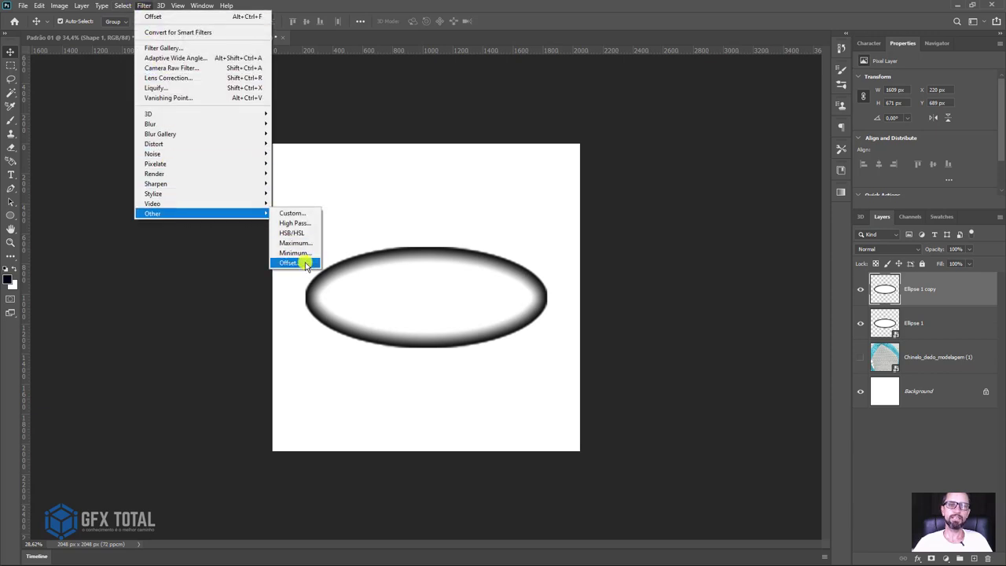
{"action": "left_click", "coordinate": [305, 262]}
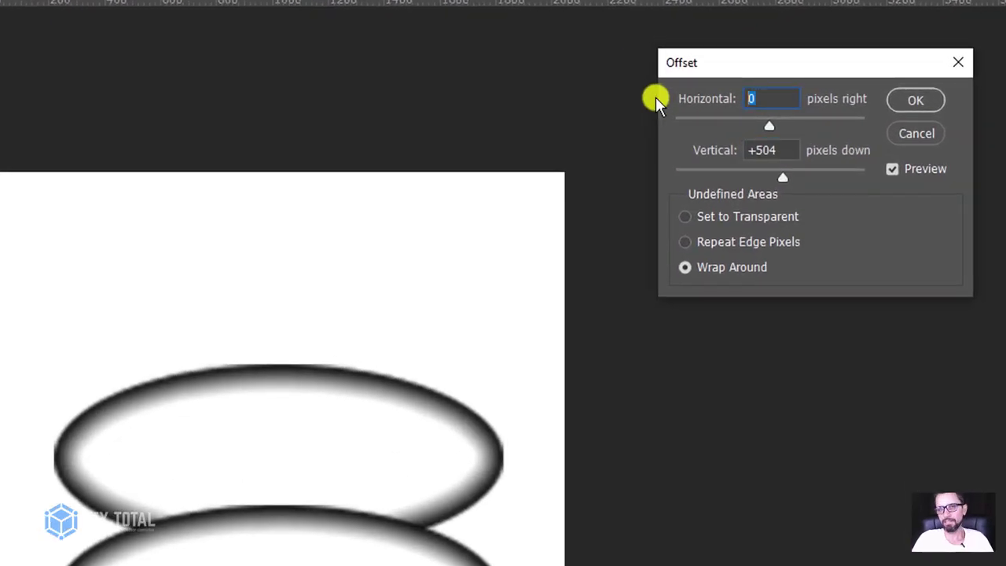
{"action": "type", "text": "102"}
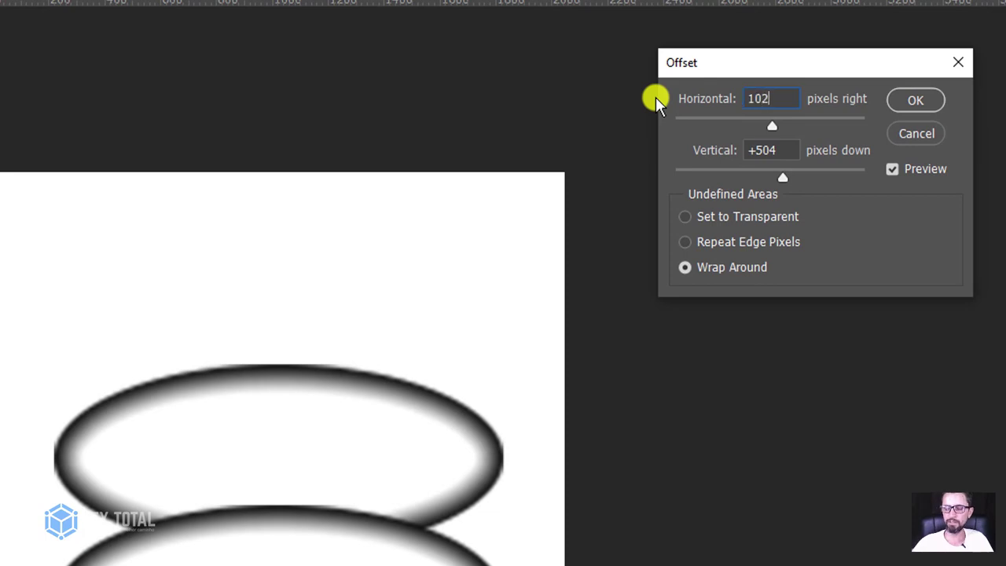
{"action": "type", "text": "4"}
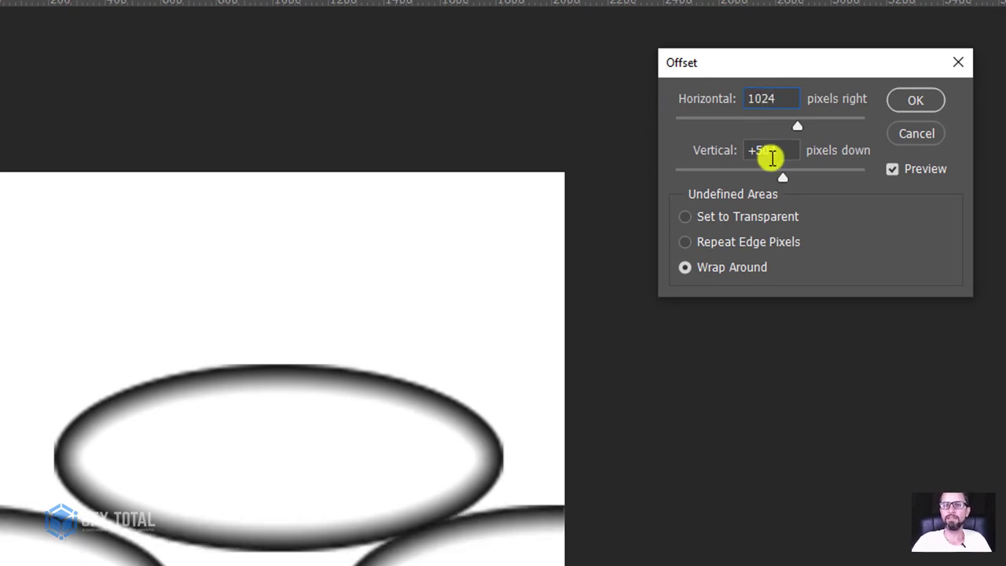
{"action": "double_click", "coordinate": [767, 154]}
{"action": "type", "text": "1024"}
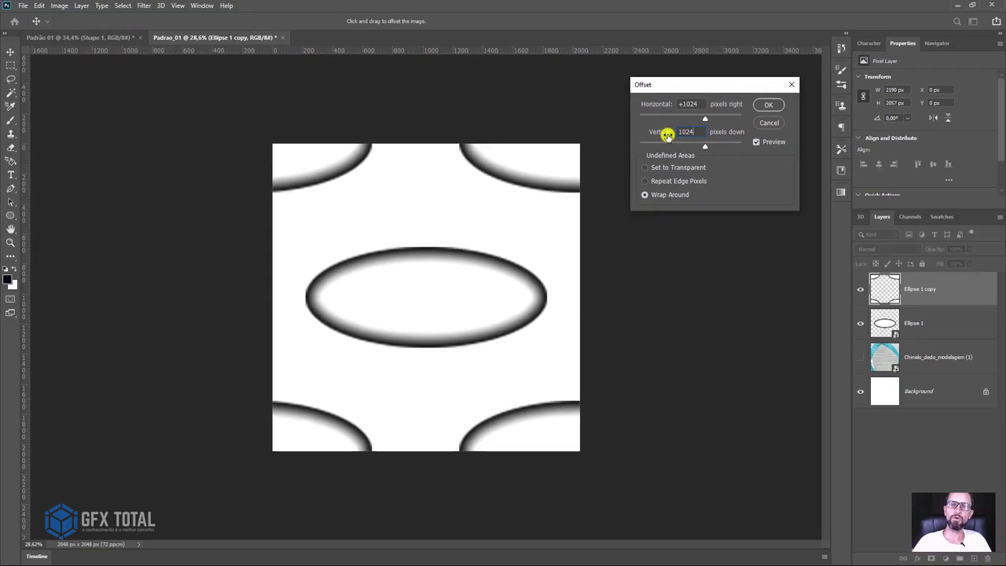
{"action": "key", "text": "Return"}
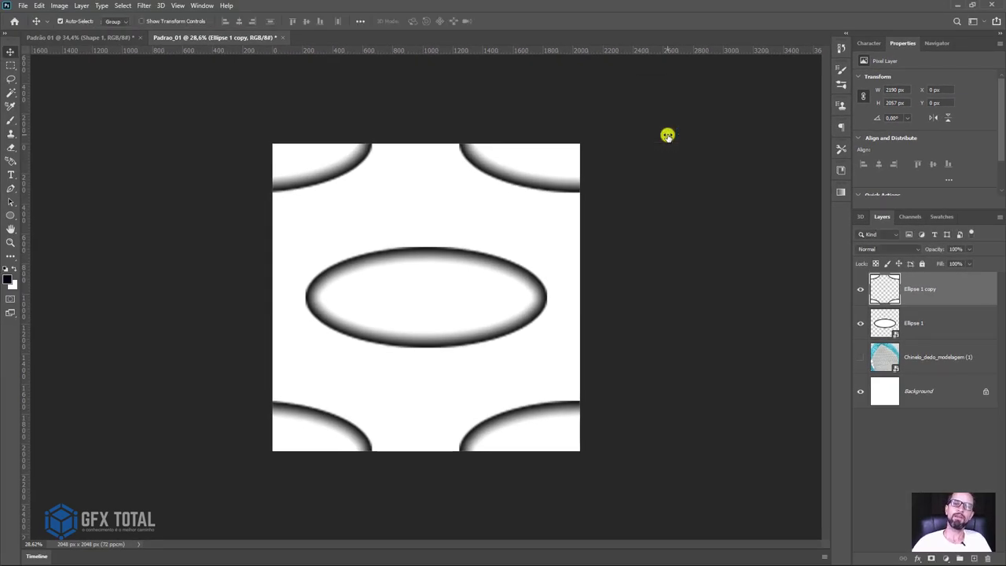
- Move the centre Ellipse 1 oval up toward the top of the canvas
{"action": "left_click", "coordinate": [7, 69]}
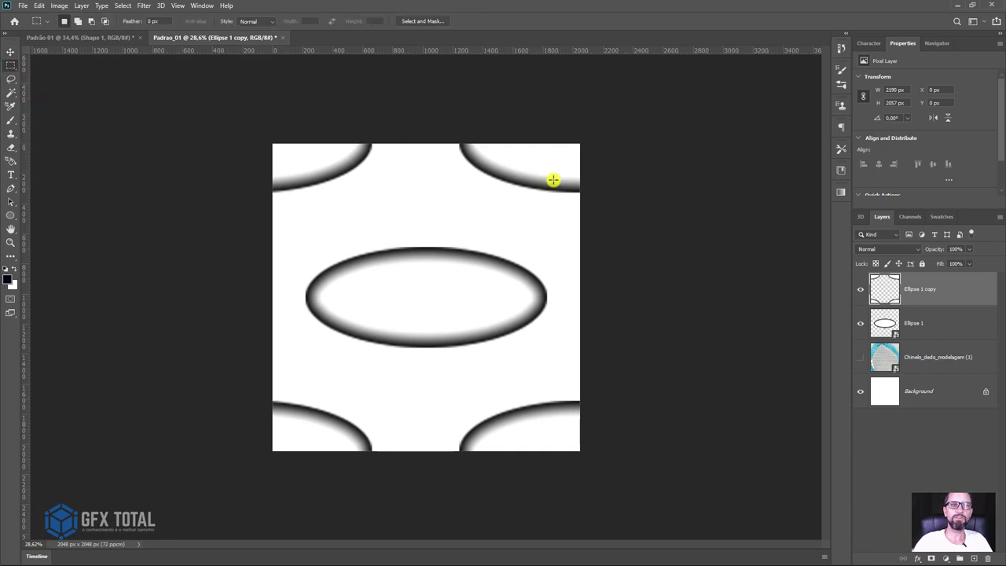
{"action": "left_click", "coordinate": [861, 290]}
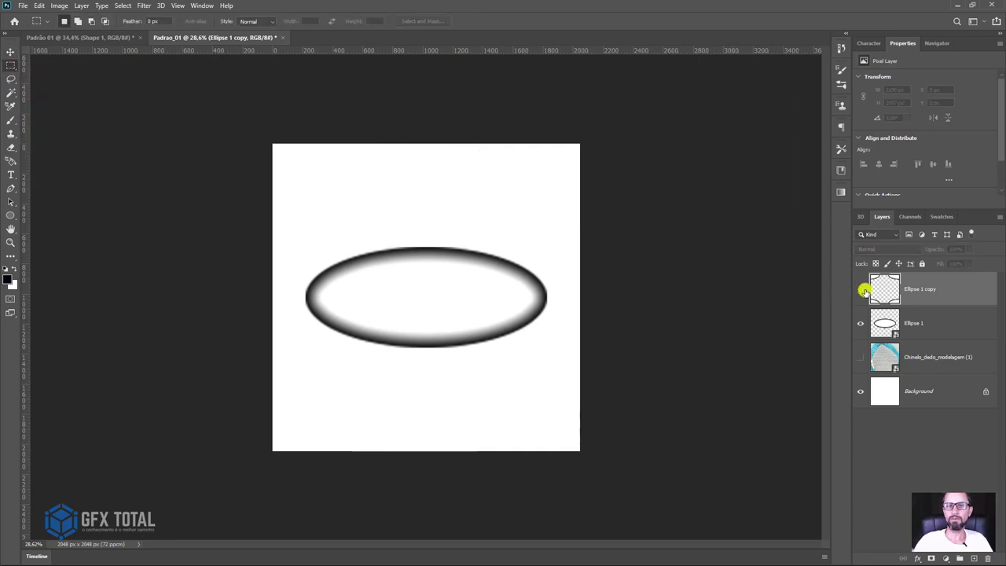
{"action": "left_click", "coordinate": [899, 329]}
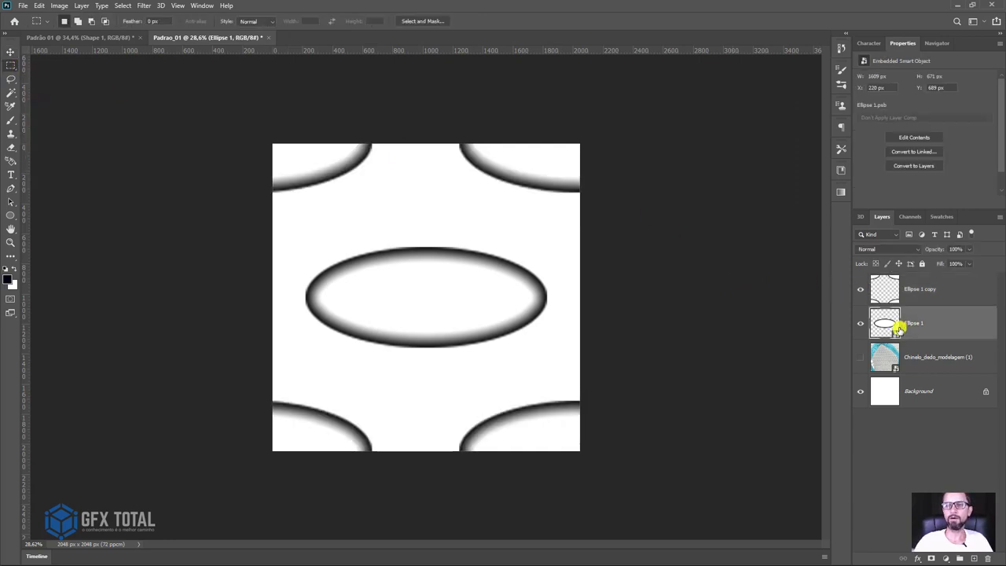
{"action": "left_click", "coordinate": [9, 51]}
{"action": "left_click_drag", "start_coordinate": [444, 301], "coordinate": [441, 252]}
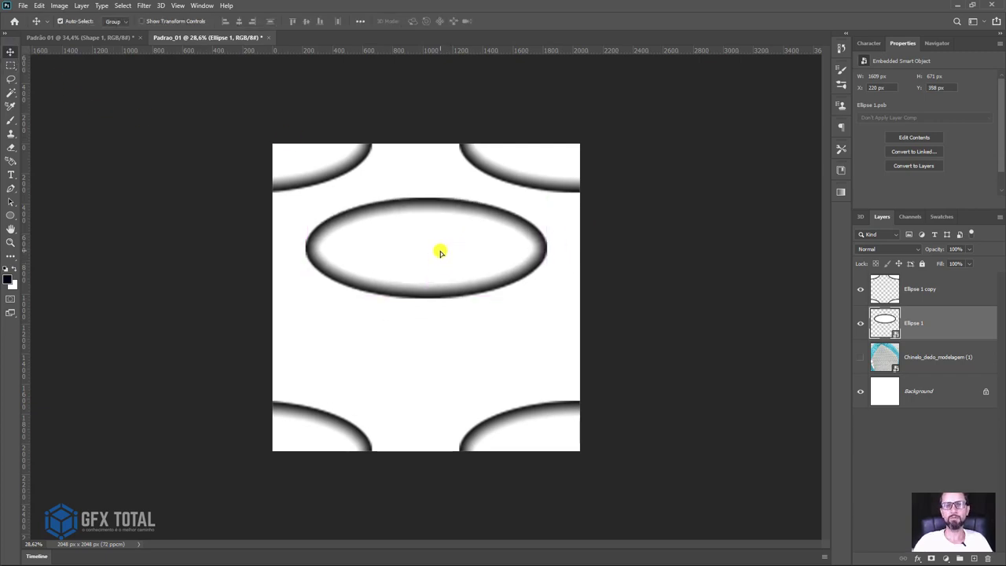
- Raise the copy's lower ellipse halves about 100 px to sit under the big ellipse
{"action": "left_click", "coordinate": [545, 431]}
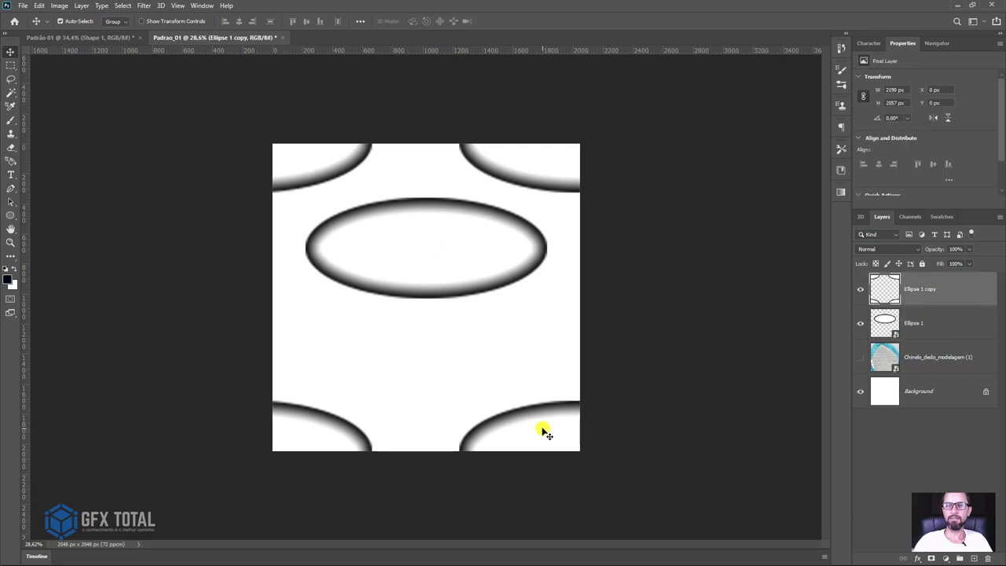
{"action": "left_click", "coordinate": [10, 65]}
{"action": "mouse_move", "coordinate": [571, 455]}
{"action": "left_mouse_down"}
{"action": "mouse_move", "coordinate": [212, 315]}
{"action": "mouse_move", "coordinate": [212, 346]}
{"action": "left_mouse_up"}
{"action": "left_click", "coordinate": [10, 51]}
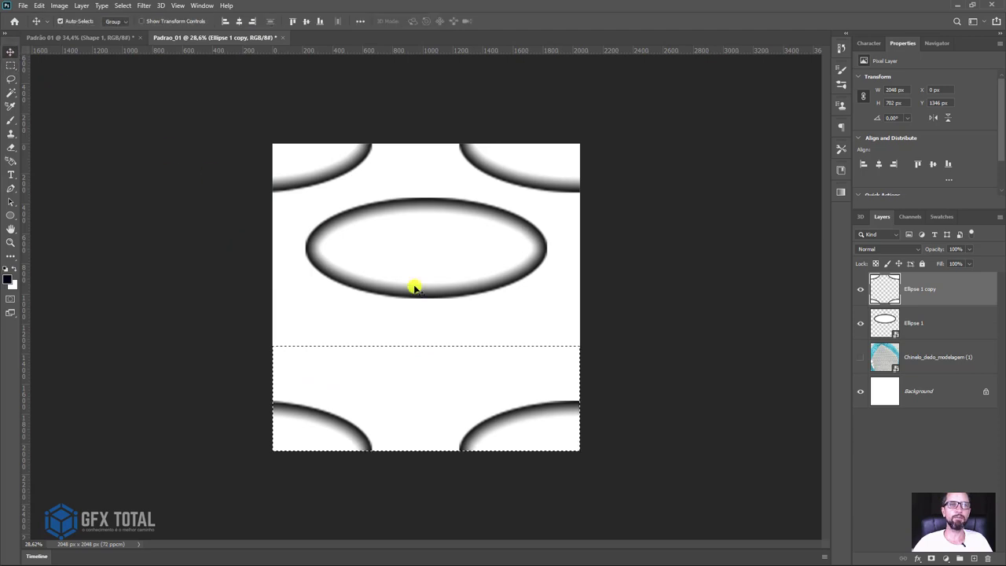
{"action": "left_click_drag", "start_coordinate": [523, 430], "coordinate": [507, 332]}
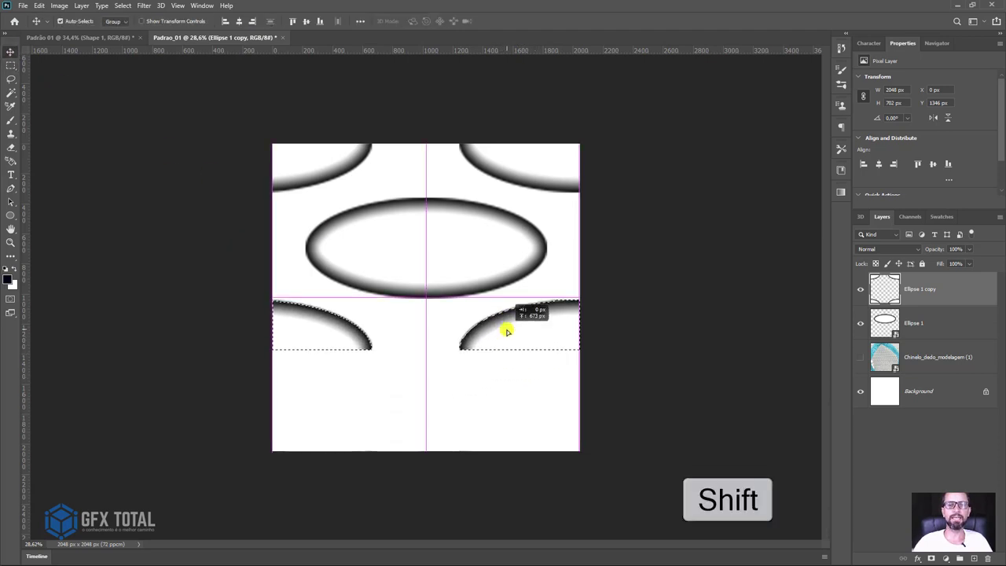
{"action": "left_click_drag", "start_coordinate": [507, 332], "coordinate": [506, 330]}
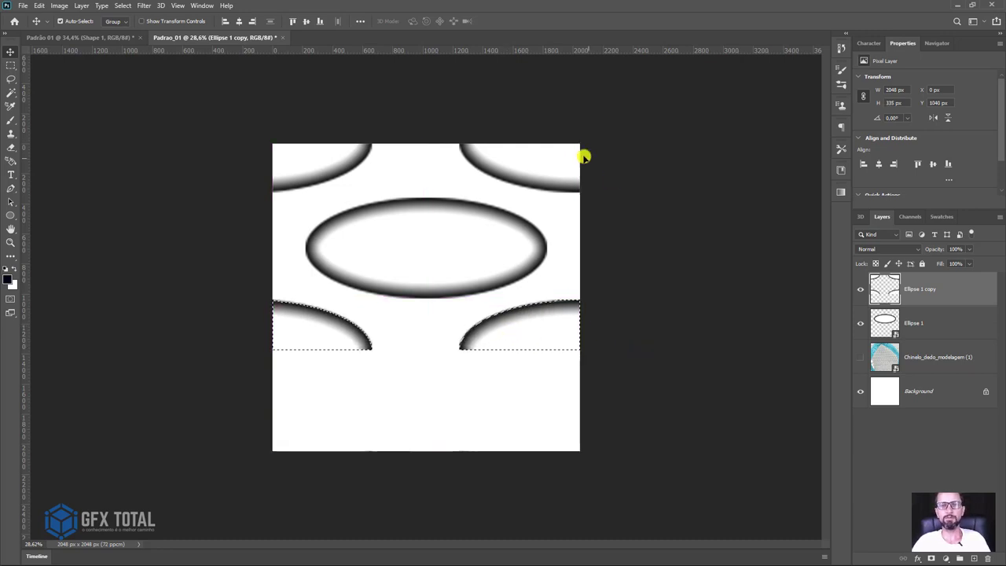
- Add a horizontal guide at the halves' bottom edge and select everything above it
{"action": "mouse_move", "coordinate": [449, 51]}
{"action": "left_mouse_down"}
{"action": "mouse_move", "coordinate": [437, 296]}
{"action": "mouse_move", "coordinate": [456, 52]}
{"action": "left_mouse_up"}
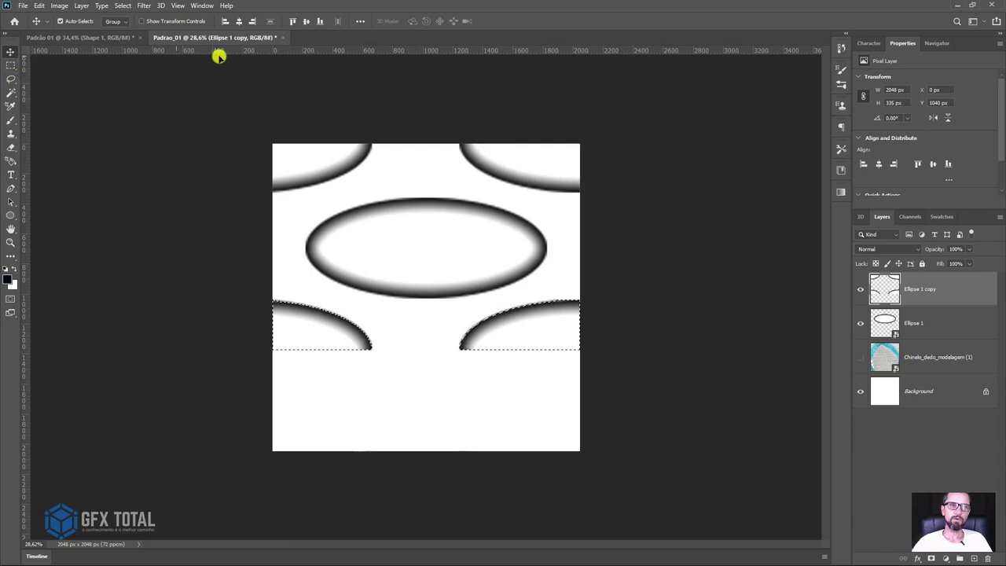
{"action": "left_click_drag", "start_coordinate": [321, 49], "coordinate": [344, 350]}
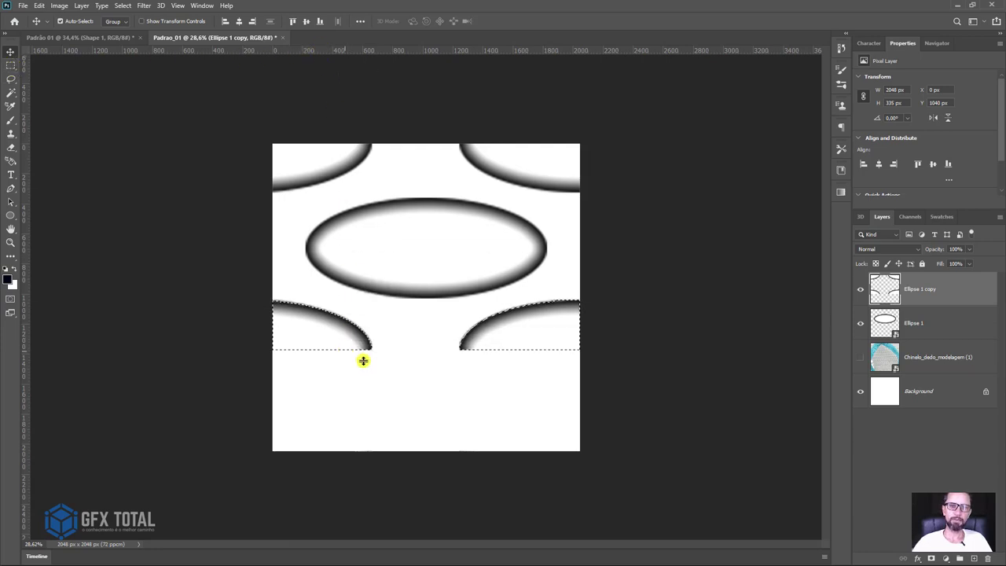
{"action": "key", "text": "ctrl+d"}
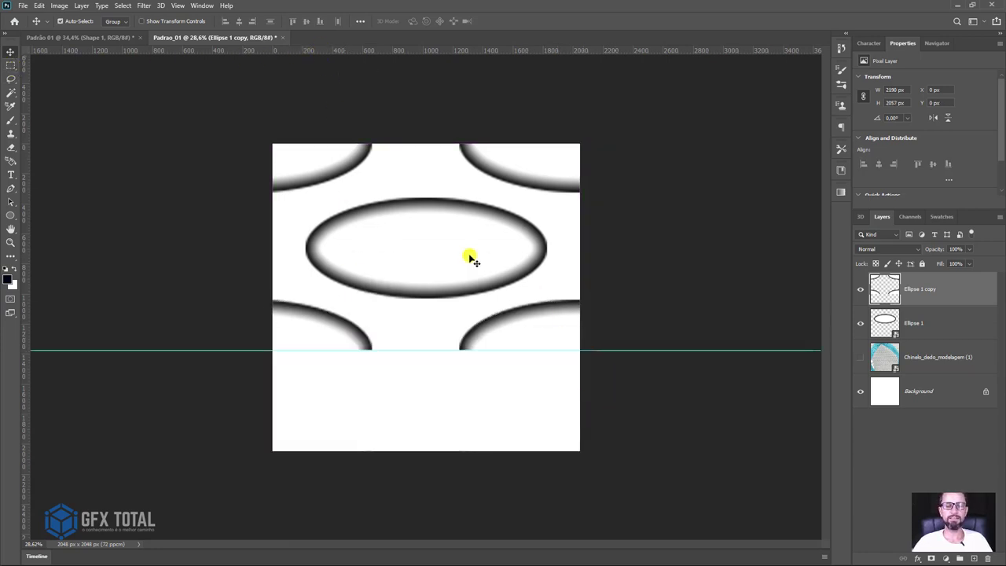
{"action": "left_click", "coordinate": [8, 63]}
{"action": "left_click_drag", "start_coordinate": [272, 98], "coordinate": [622, 352]}
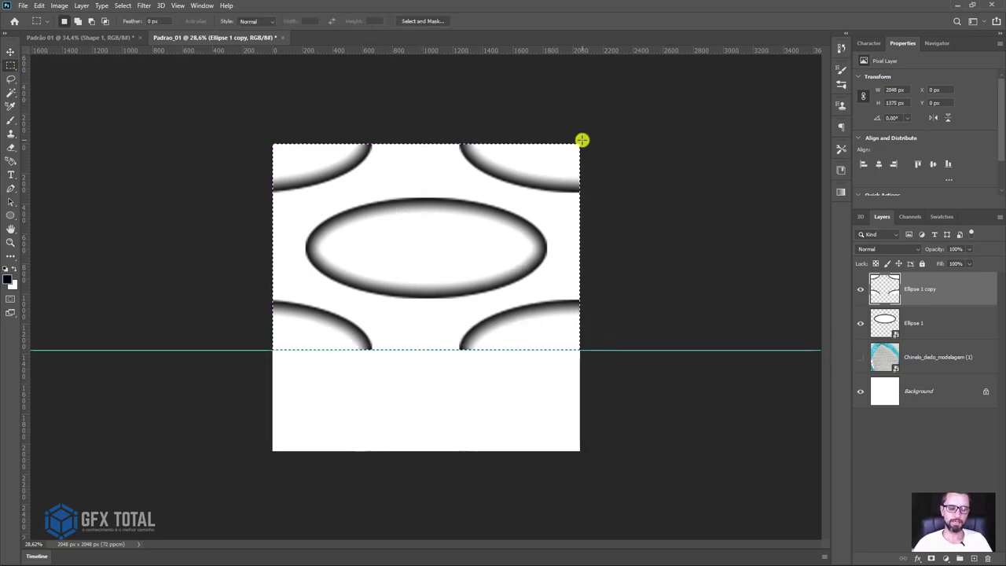
- Crop to the selection above the guide, leaving a 2048 × 1375 px tile
{"action": "key", "text": "c"}
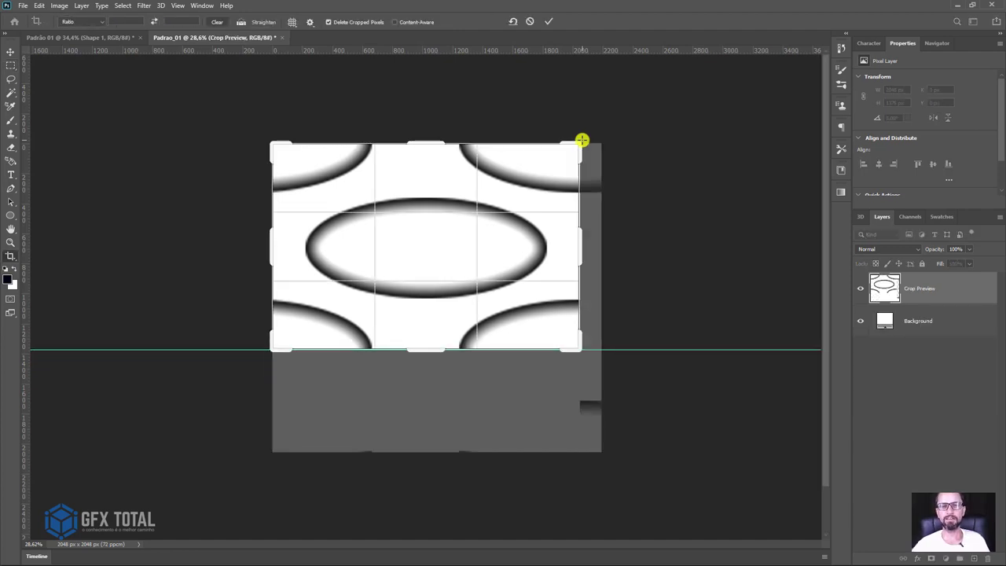
{"action": "key", "text": "Return"}
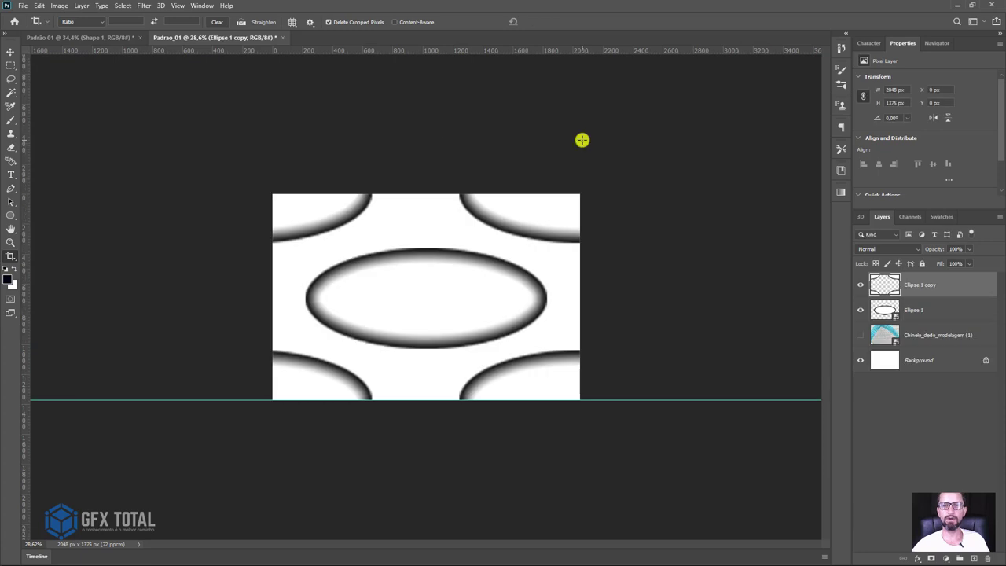
{"action": "left_click", "coordinate": [9, 51]}
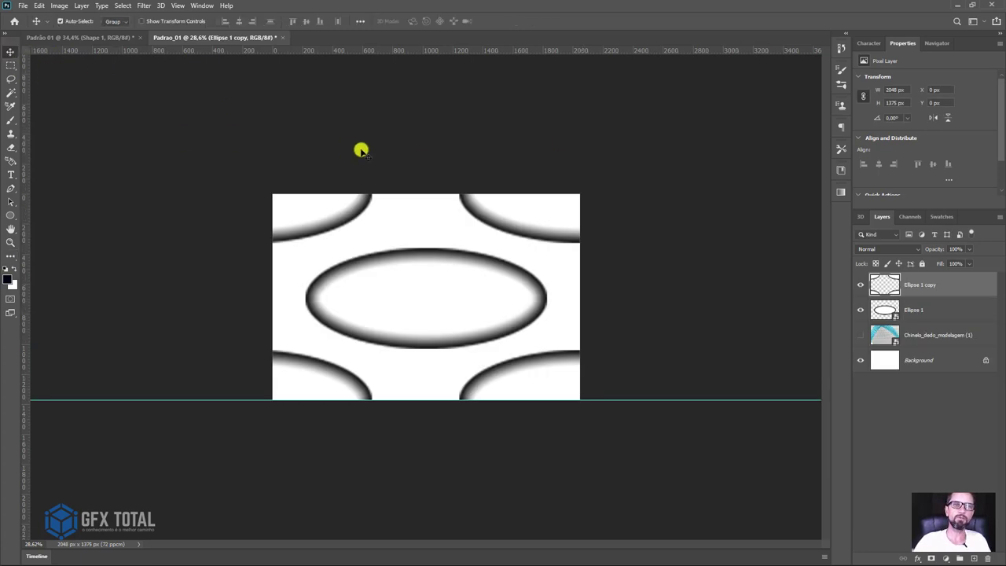
{"action": "left_click", "coordinate": [438, 212]}
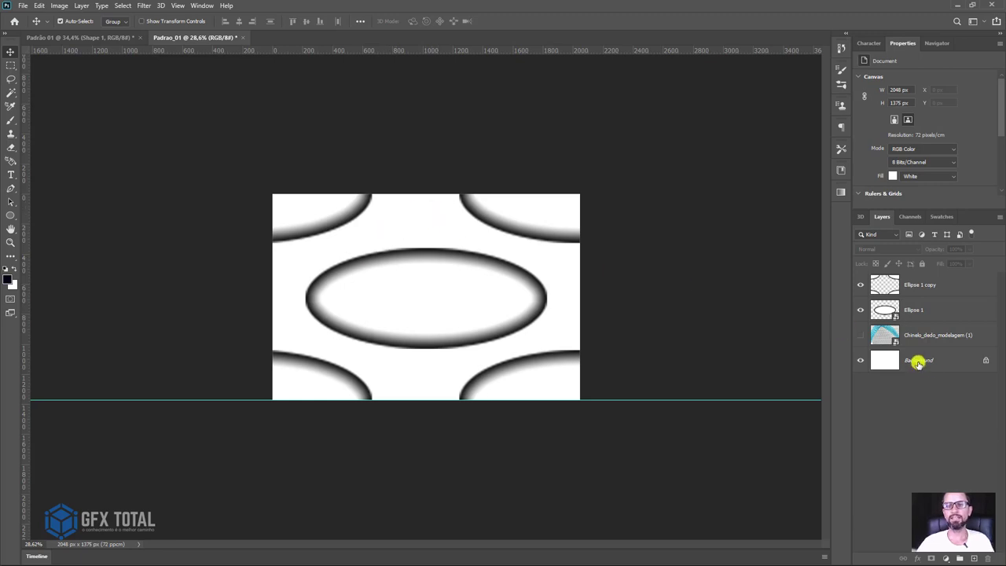
- Invert the Background layer to black, check Image Size, and select the whole canvas
{"action": "left_click", "coordinate": [902, 360]}
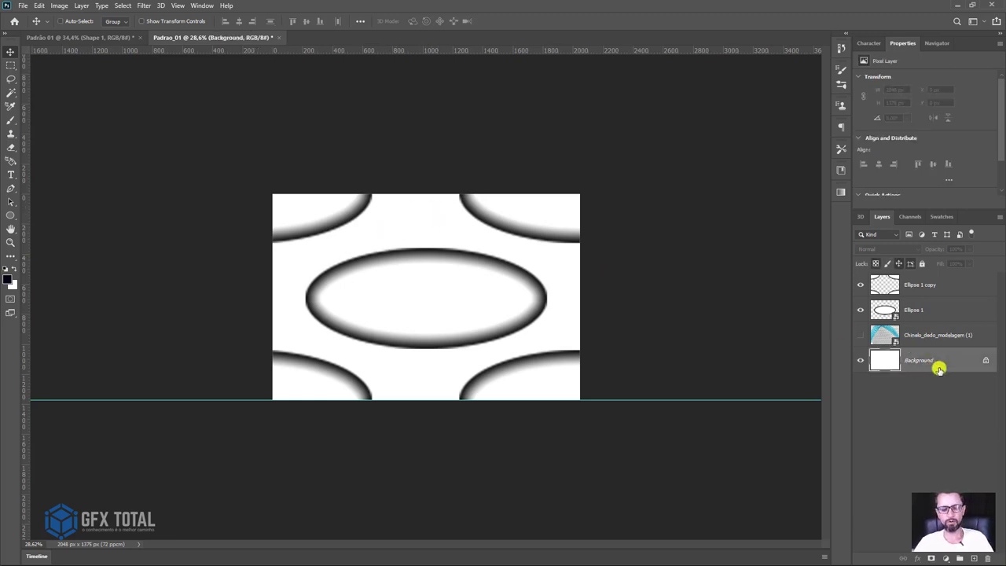
{"action": "key", "text": "ctrl+i"}
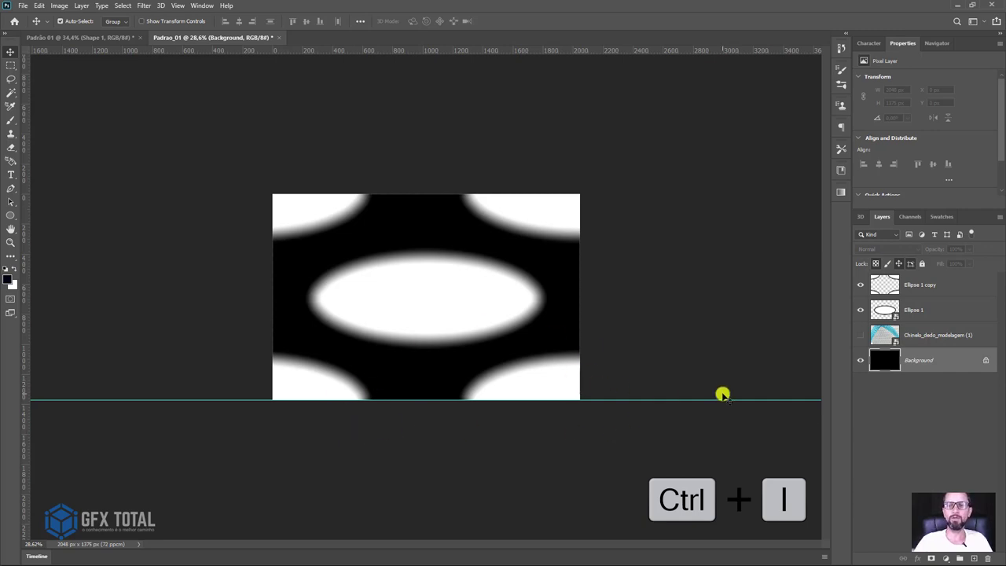
{"action": "left_click", "coordinate": [59, 5]}
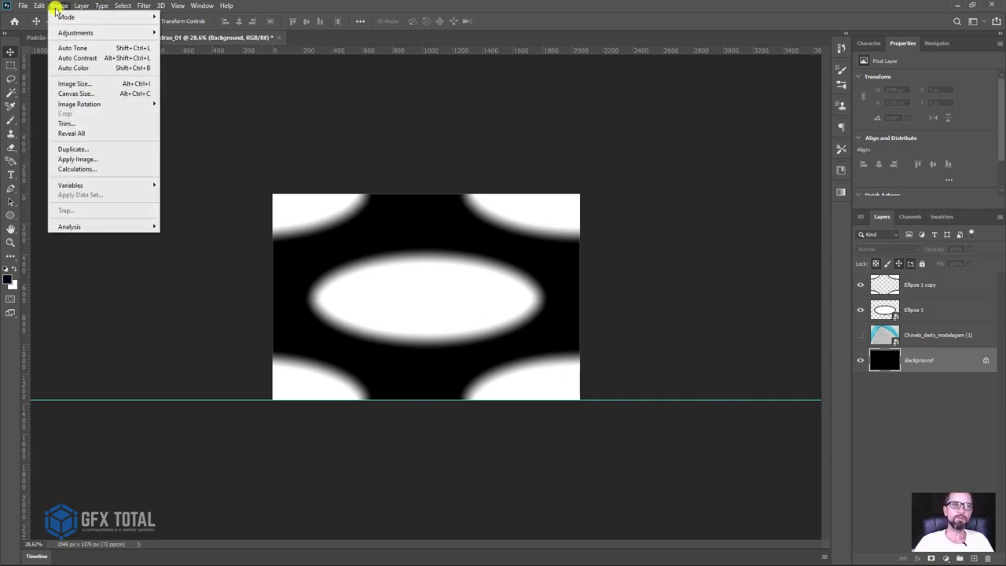
{"action": "left_click", "coordinate": [78, 83]}
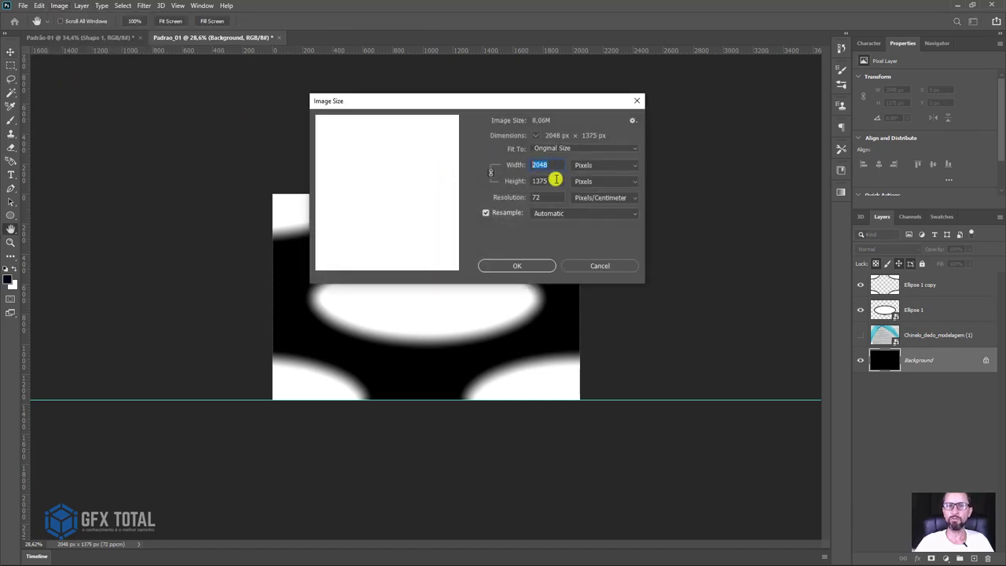
{"action": "key", "text": "Tab"}
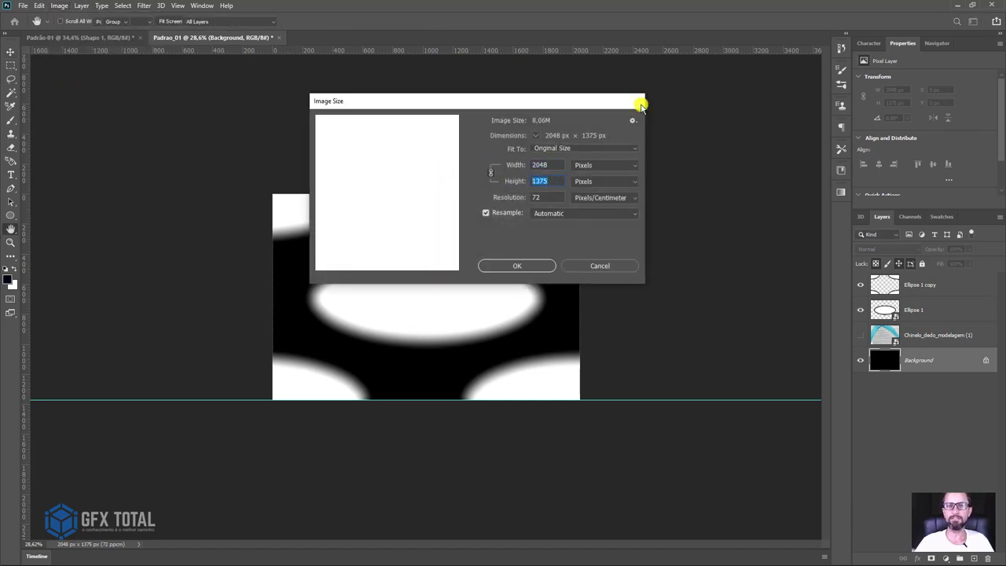
{"action": "left_click", "coordinate": [637, 101]}
{"action": "left_click", "coordinate": [10, 66]}
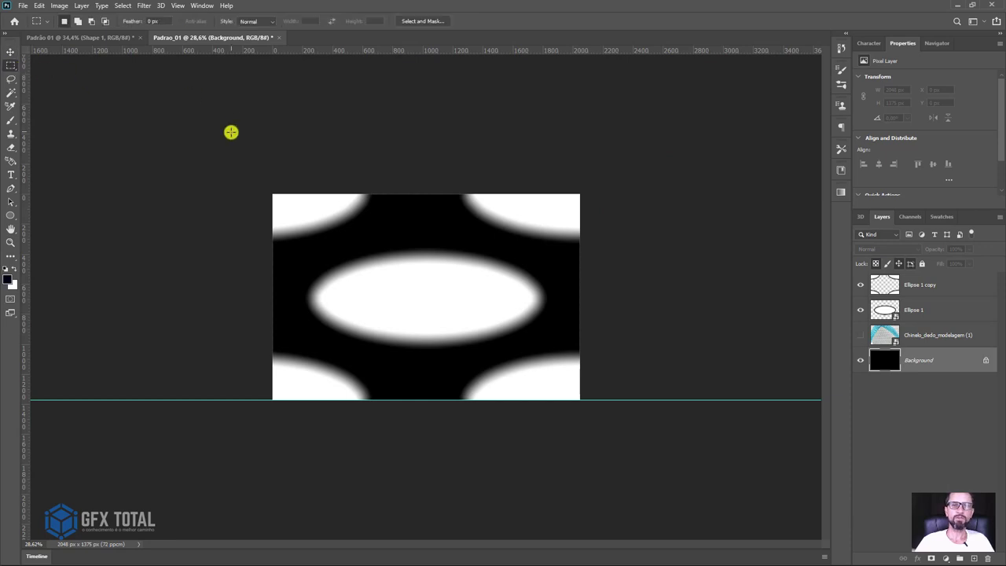
{"action": "left_click_drag", "start_coordinate": [231, 132], "coordinate": [642, 450]}
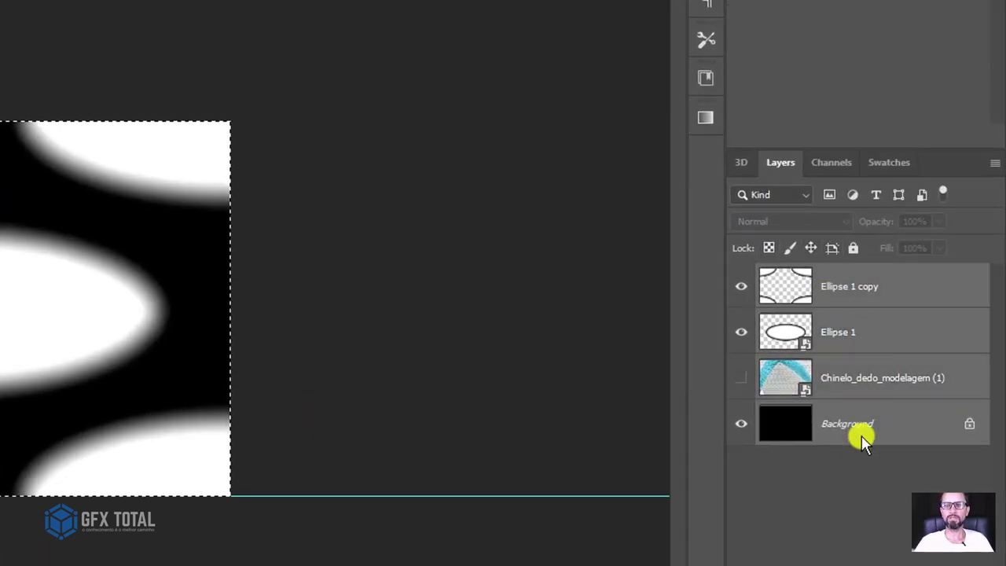
- Merge the layers and define the tile as a pattern named Padrao_01
{"action": "key", "text": "ctrl+e"}
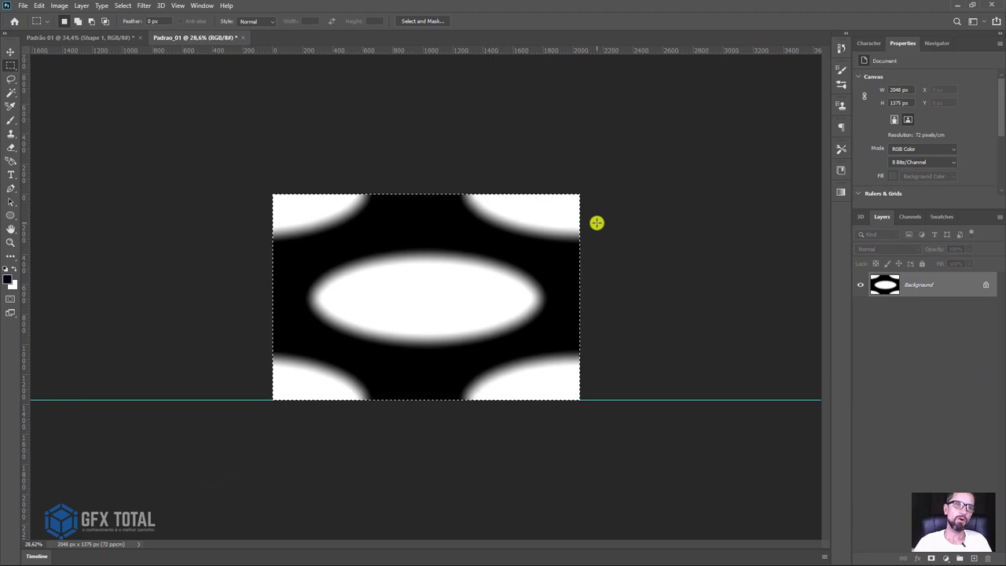
{"action": "left_click", "coordinate": [39, 5]}
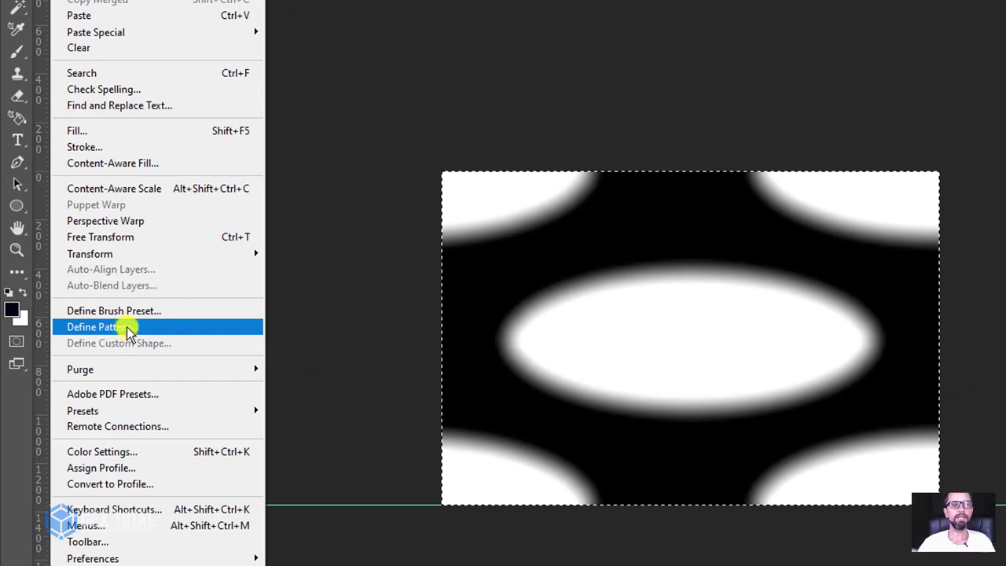
{"action": "left_click", "coordinate": [127, 327]}
{"action": "mouse_move", "coordinate": [757, 110]}
{"action": "left_mouse_down"}
{"action": "mouse_move", "coordinate": [783, 102]}
{"action": "mouse_move", "coordinate": [869, 12]}
{"action": "left_mouse_up"}
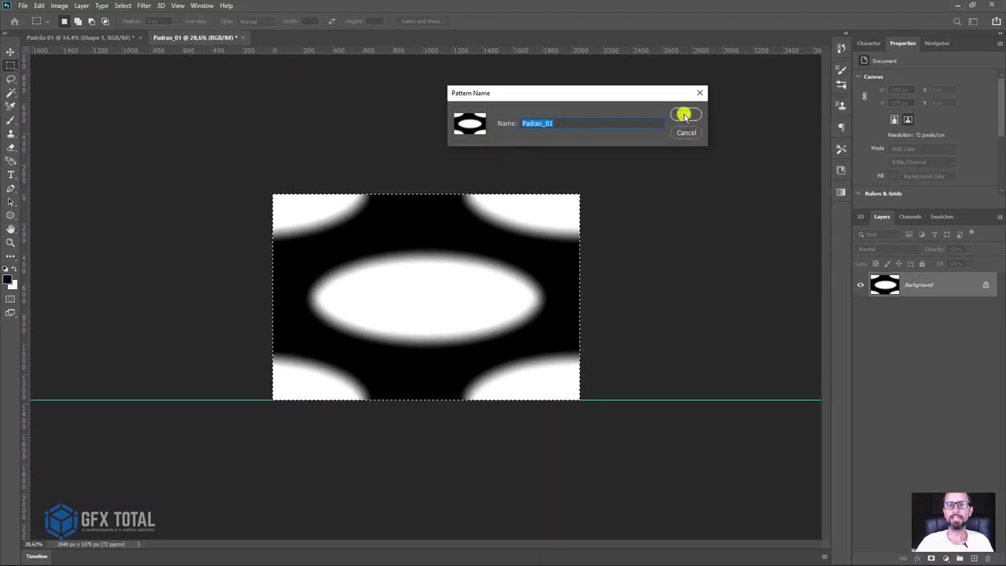
{"action": "left_click", "coordinate": [685, 116]}
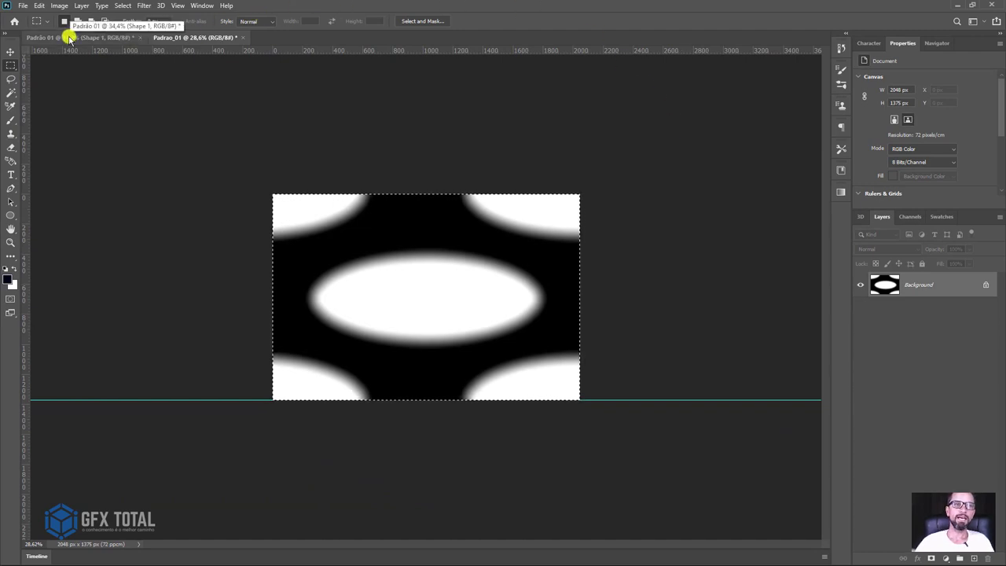
- In the Padrão 01 document, move the sole outline onto the left flip-flop
{"action": "left_click", "coordinate": [69, 37]}
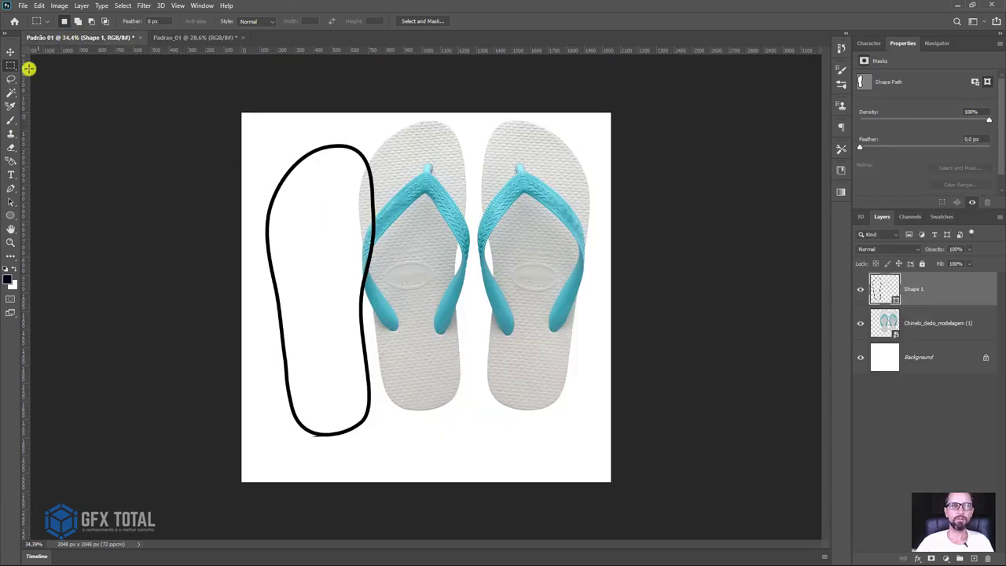
{"action": "left_click", "coordinate": [8, 52]}
{"action": "left_click_drag", "start_coordinate": [370, 188], "coordinate": [439, 179]}
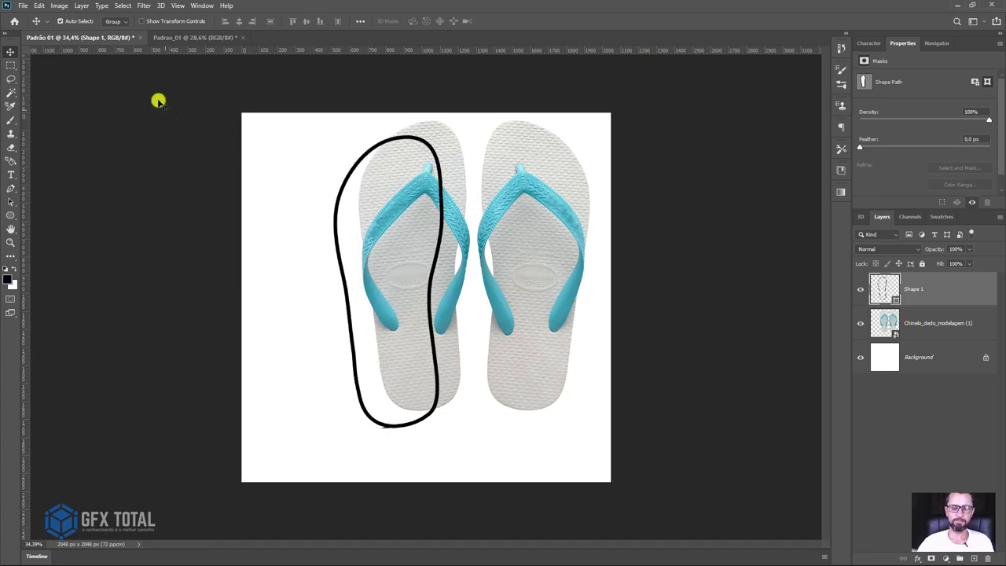
- Give the sole shape a solid red fill and no stroke
{"action": "key", "text": "p"}
{"action": "left_click", "coordinate": [117, 21]}
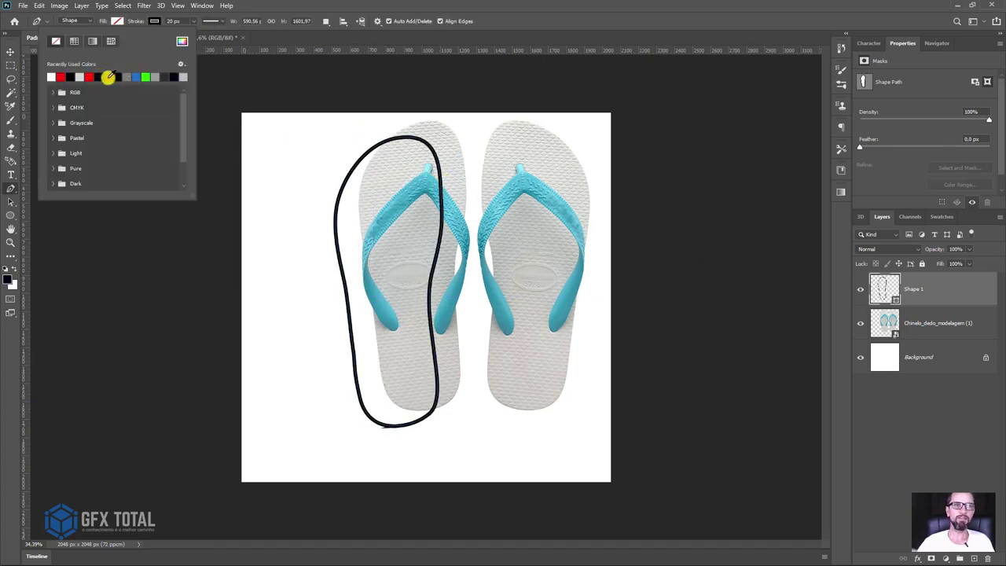
{"action": "left_click", "coordinate": [108, 77]}
{"action": "left_click", "coordinate": [145, 24]}
{"action": "left_click", "coordinate": [90, 41]}
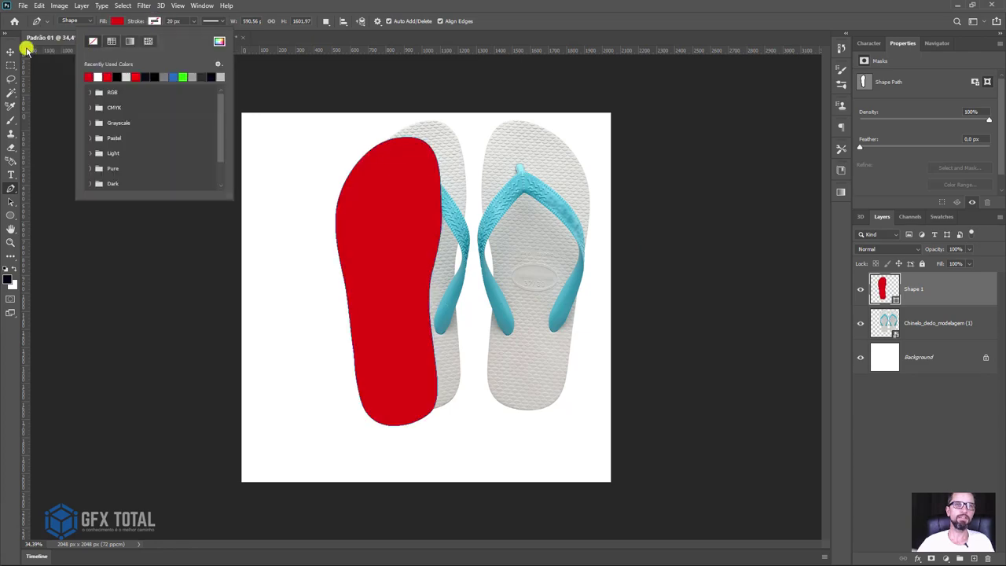
{"action": "left_click", "coordinate": [10, 51]}
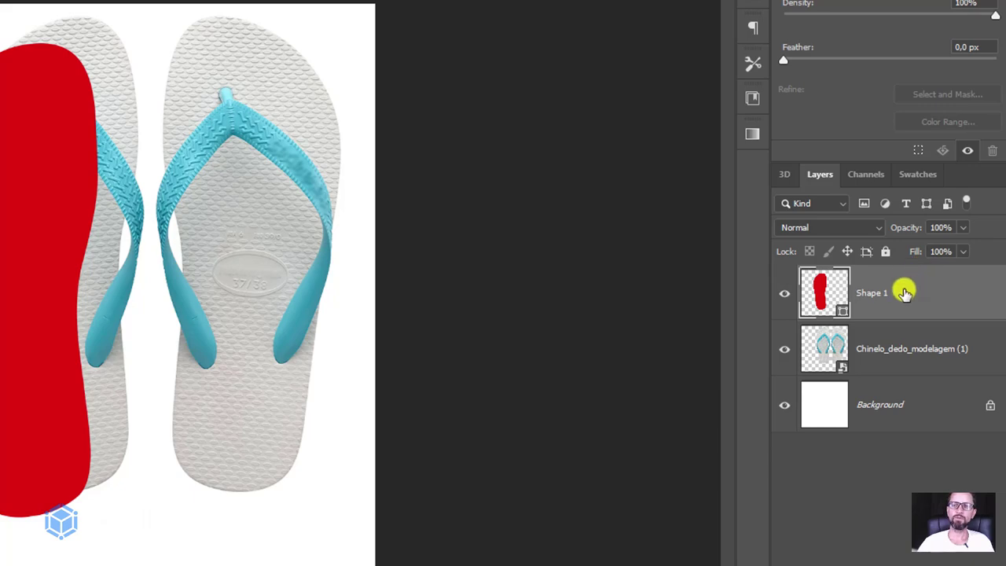
- Add a Pattern Overlay to Shape 1 using the new ellipse pattern at scale 2%
{"action": "double_click", "coordinate": [905, 286]}
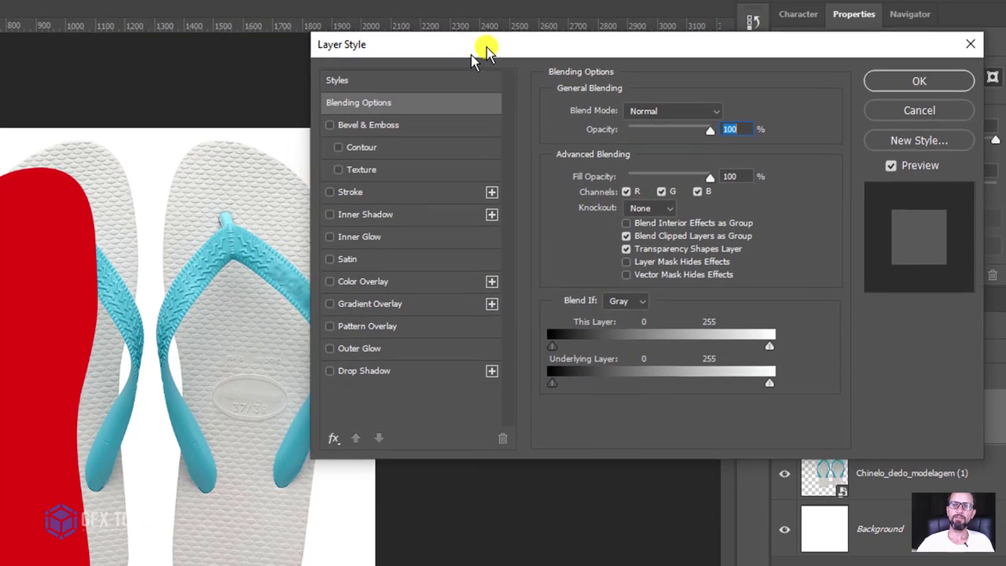
{"action": "left_click_drag", "start_coordinate": [475, 57], "coordinate": [498, 42]}
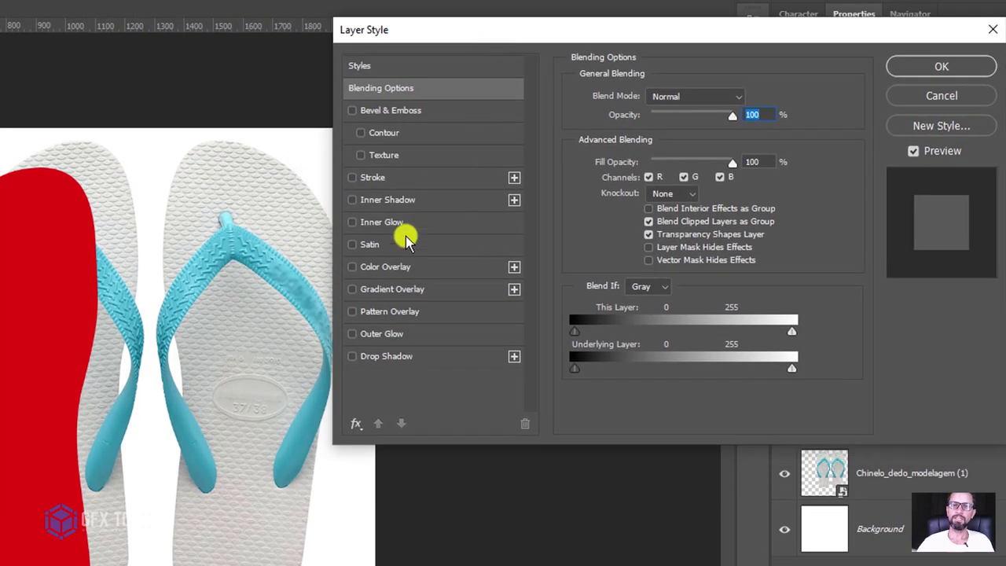
{"action": "left_click", "coordinate": [374, 313]}
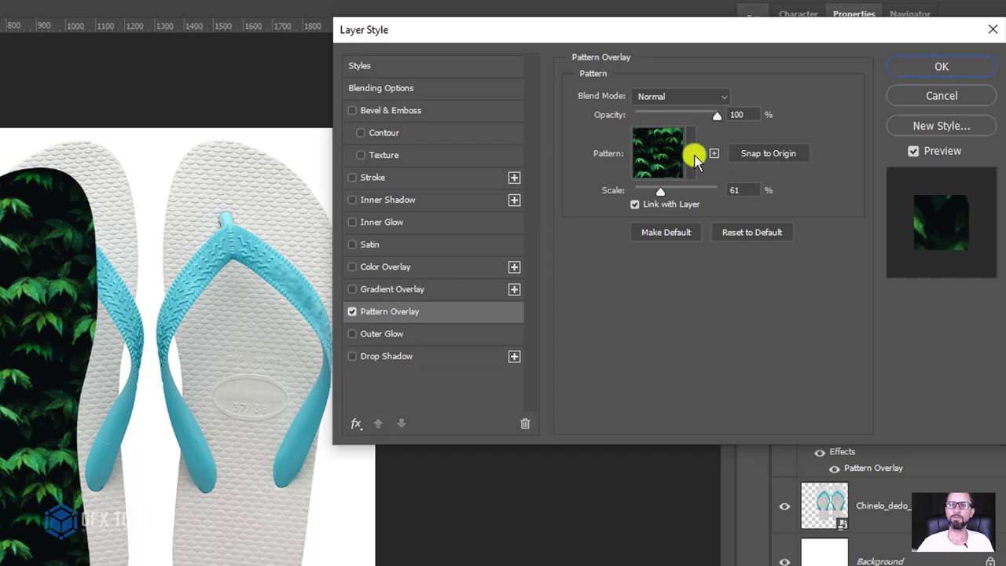
{"action": "left_click", "coordinate": [692, 156]}
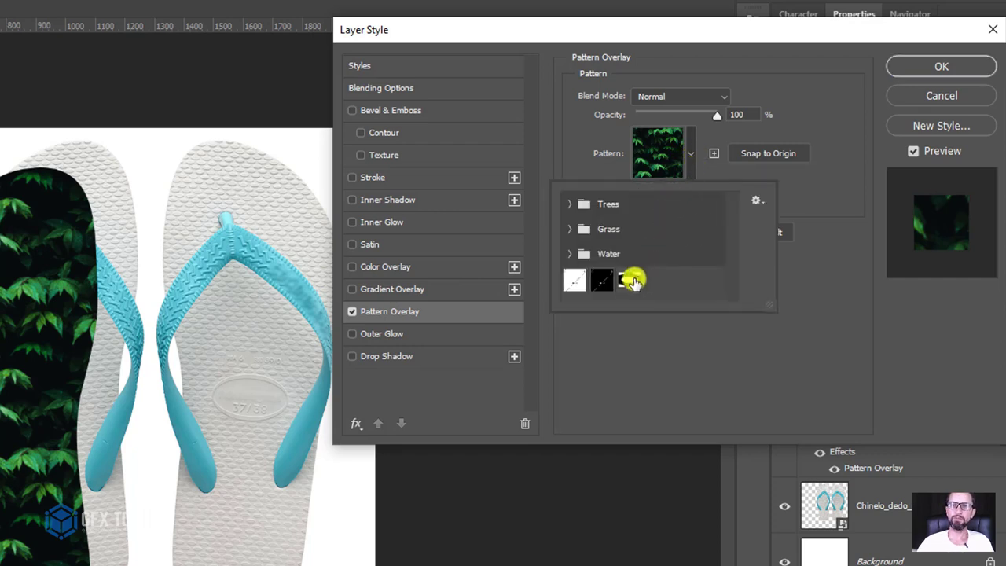
{"action": "left_click", "coordinate": [633, 281]}
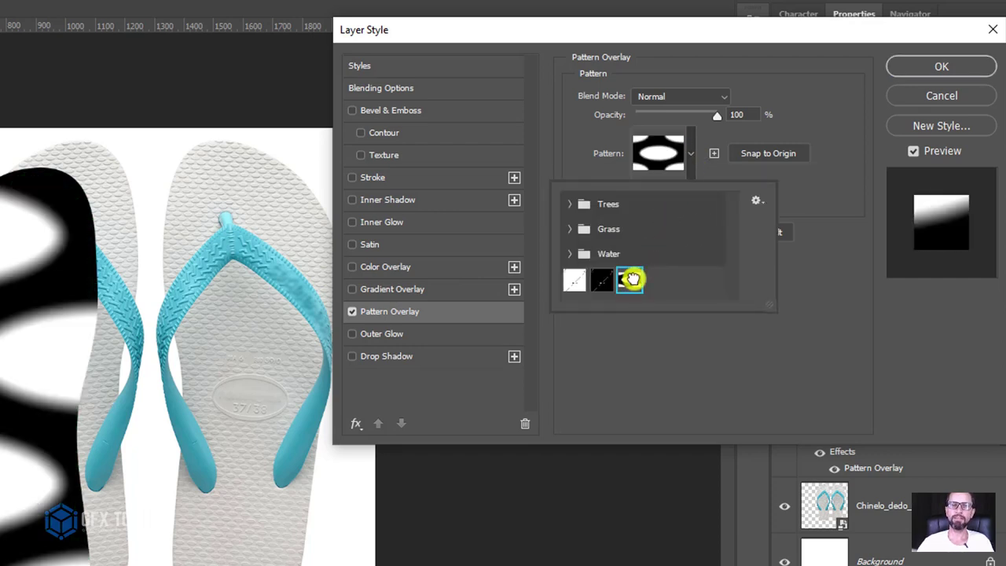
{"action": "left_click", "coordinate": [571, 150]}
{"action": "left_click_drag", "start_coordinate": [660, 193], "coordinate": [638, 198]}
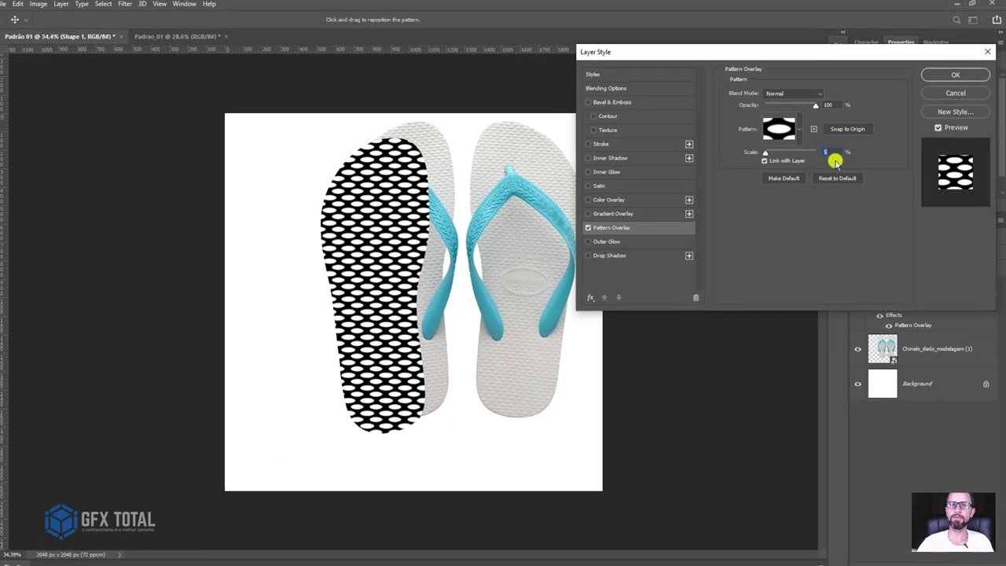
{"action": "type", "text": "2"}
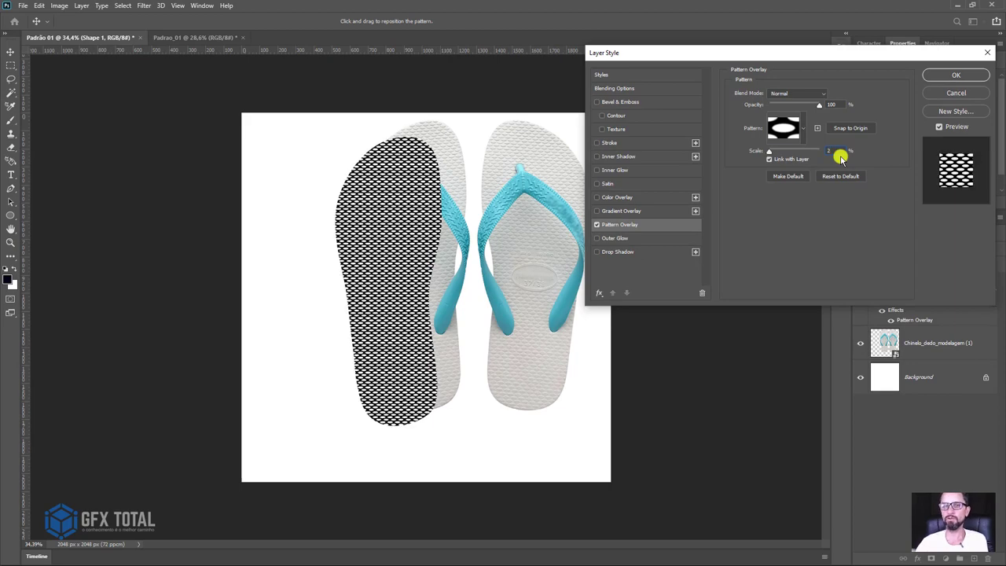
{"action": "key", "text": "Return"}
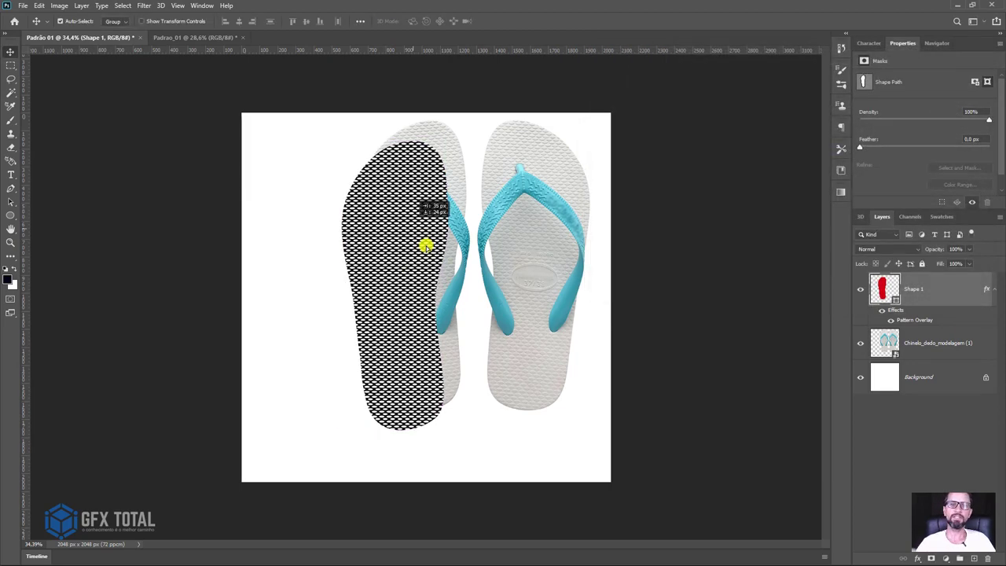
- Zoom in on the patterned sole, then start a new document
{"action": "key", "text": "z"}
{"action": "mouse_move", "coordinate": [422, 221]}
{"action": "left_mouse_down"}
{"action": "mouse_move", "coordinate": [457, 234]}
{"action": "mouse_move", "coordinate": [435, 207]}
{"action": "left_mouse_up"}
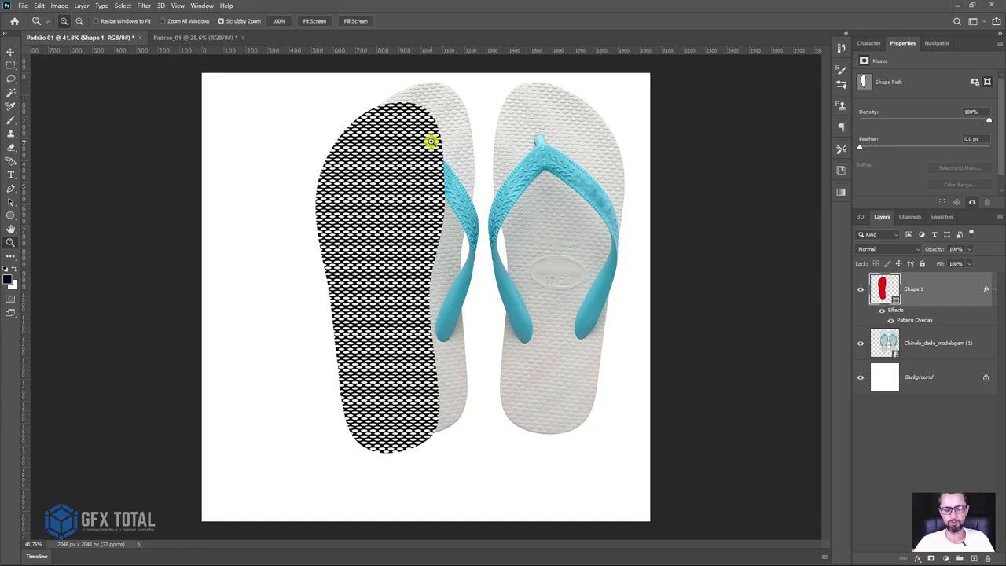
{"action": "key", "text": "ctrl+n"}
- Create a new 2048 × 2048 px document
{"action": "left_click_drag", "start_coordinate": [387, 167], "coordinate": [292, 167]}
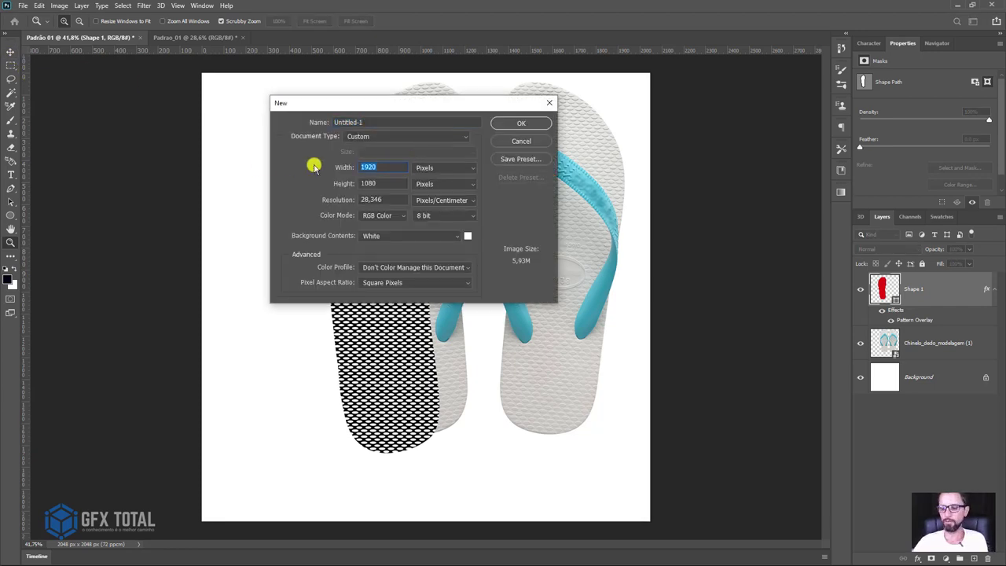
{"action": "type", "text": "8"}
{"action": "type", "text": "2"}
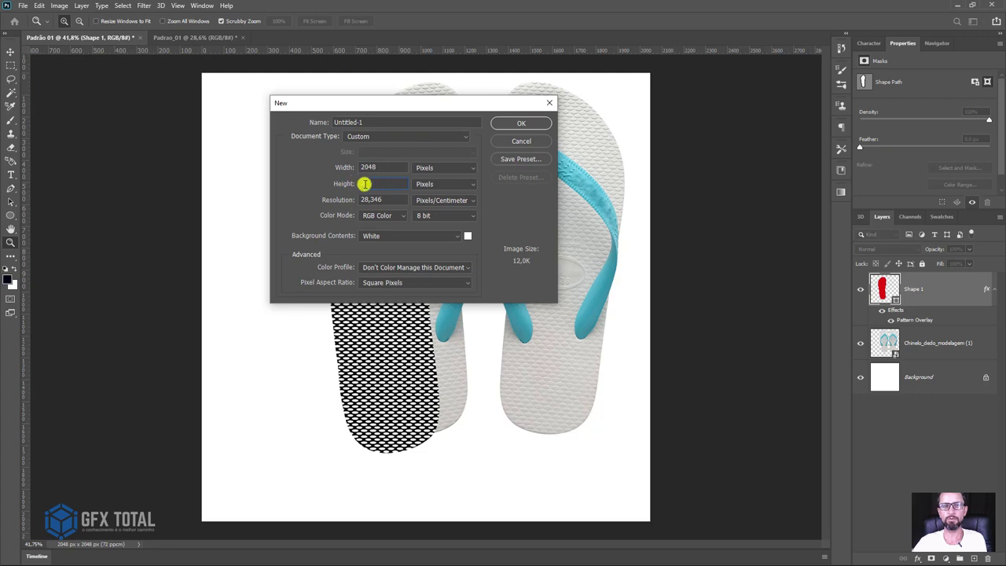
{"action": "type", "text": "048"}
{"action": "key", "text": "Tab"}
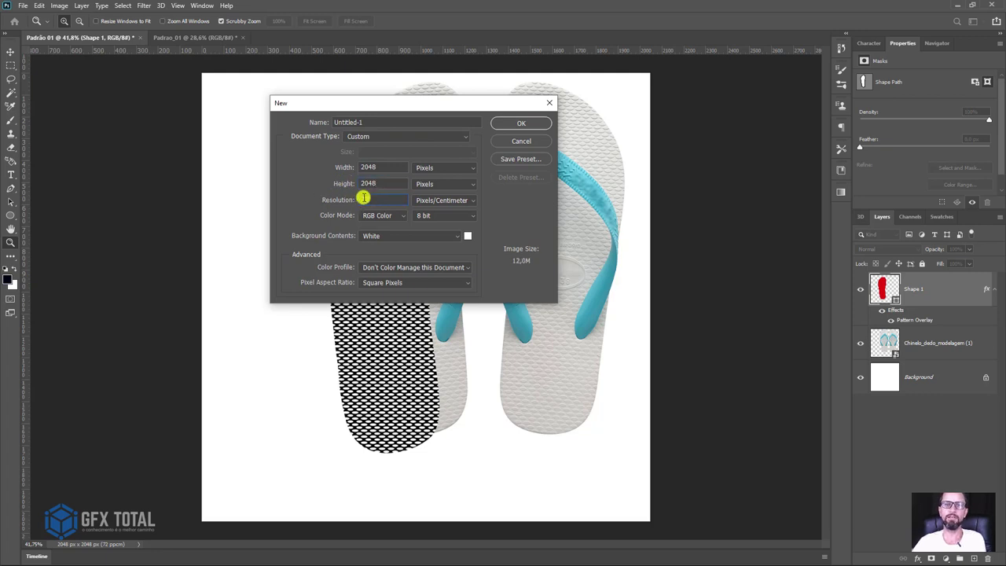
{"action": "key", "text": "Return"}
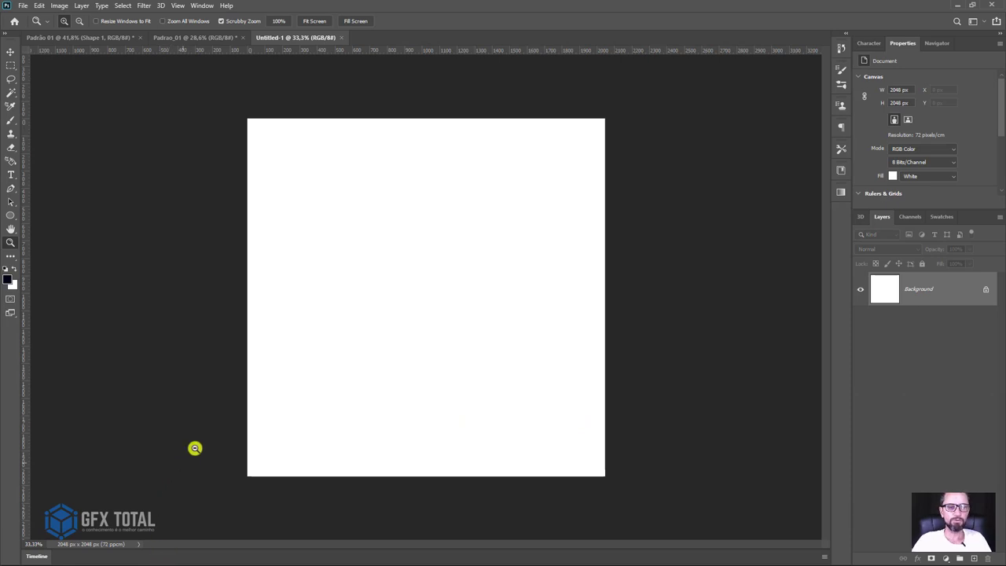
- Place a sandal photo from the reference folder, then delete it
{"action": "key", "text": "alt+Tab"}
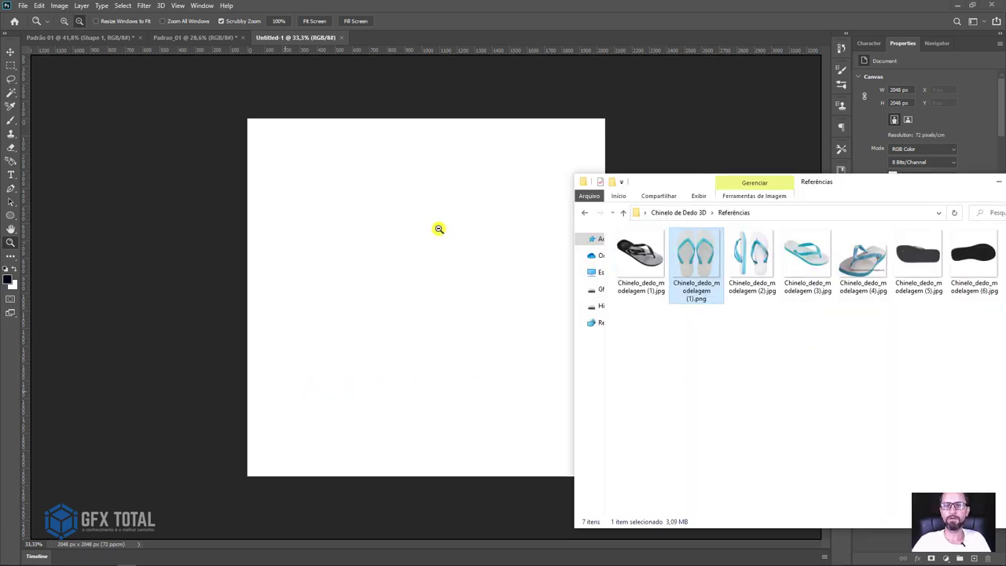
{"action": "left_click_drag", "start_coordinate": [717, 277], "coordinate": [415, 297]}
{"action": "key", "text": "Return"}
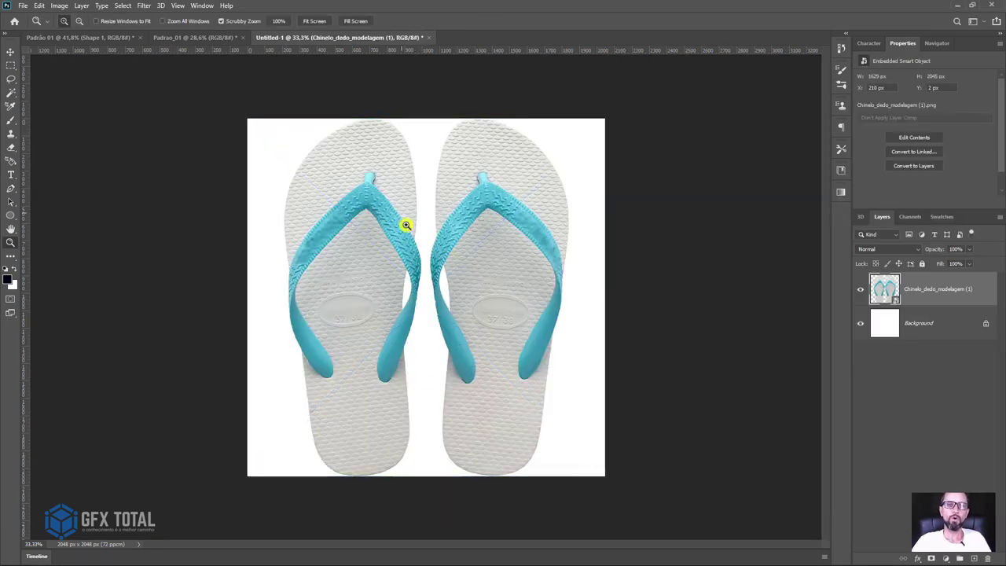
{"action": "left_click", "coordinate": [11, 51]}
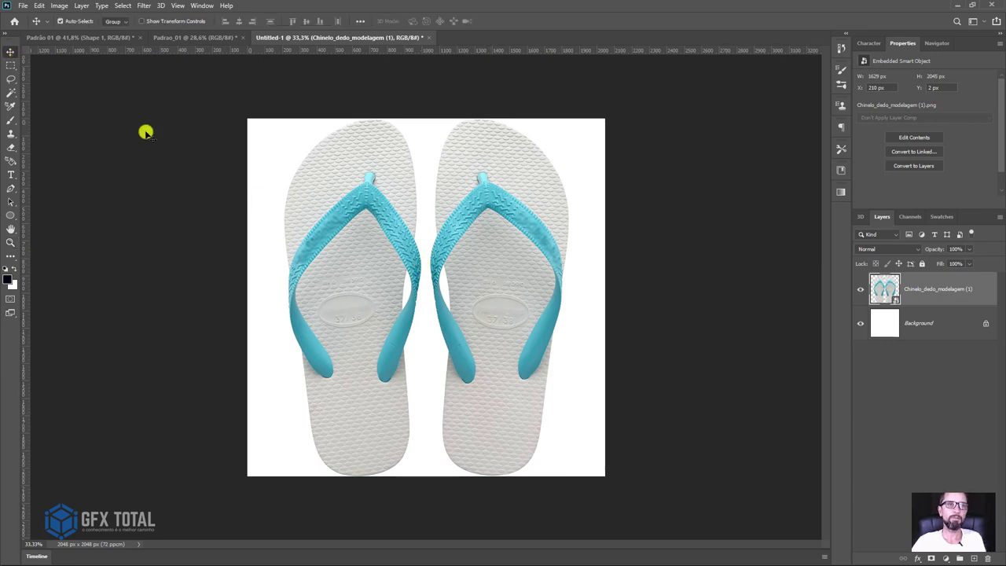
{"action": "left_click_drag", "start_coordinate": [364, 272], "coordinate": [330, 231]}
{"action": "key", "text": "Delete"}
- Place the black sole photo Chinelo_dedo_modelagem (6) and rotate it about -80° upright
{"action": "key", "text": "alt+Tab"}
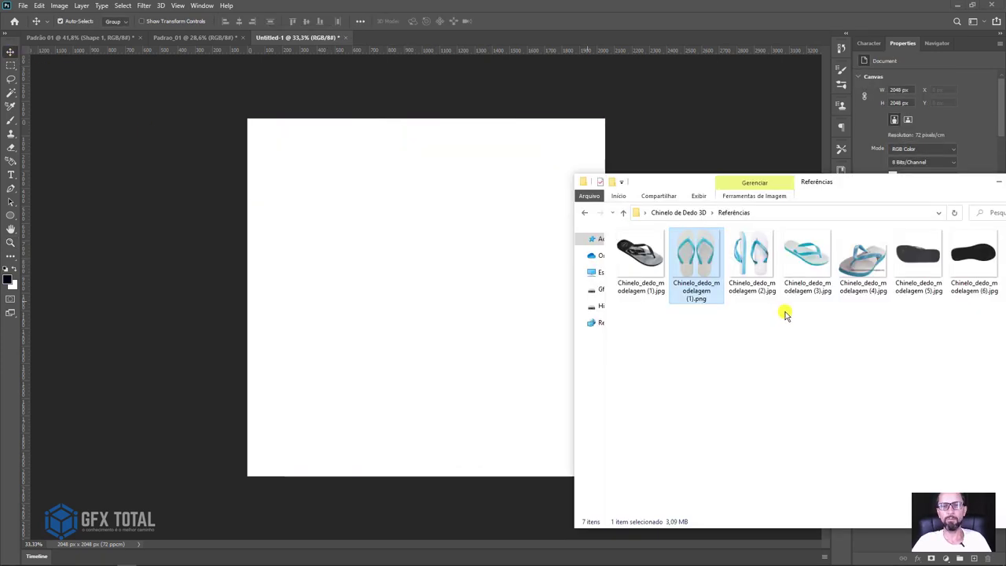
{"action": "mouse_move", "coordinate": [972, 256]}
{"action": "left_mouse_down"}
{"action": "mouse_move", "coordinate": [388, 287]}
{"action": "mouse_move", "coordinate": [426, 290]}
{"action": "left_mouse_up"}
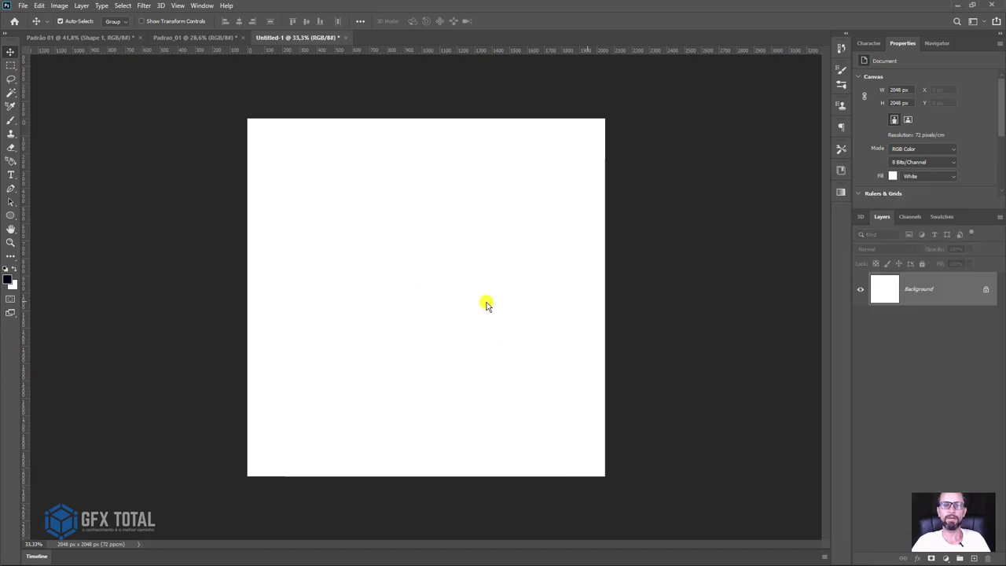
{"action": "key", "text": "Return"}
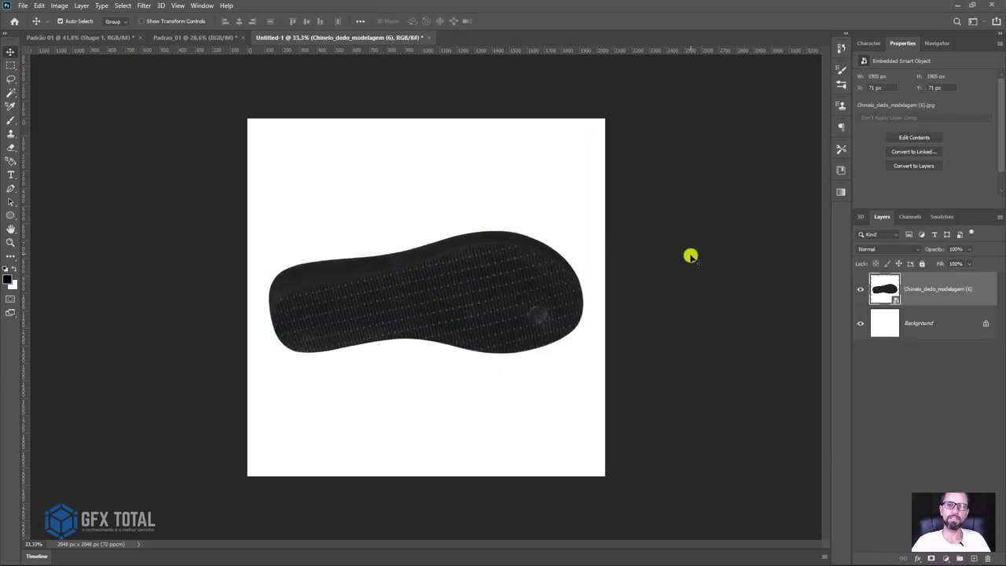
{"action": "key", "text": "ctrl+t"}
{"action": "left_click_drag", "start_coordinate": [643, 278], "coordinate": [443, 162]}
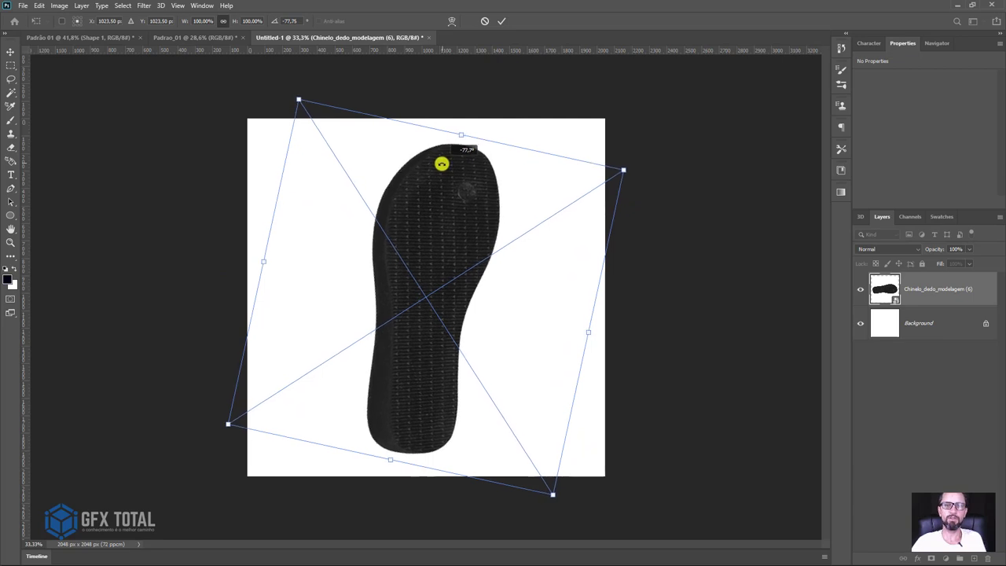
{"action": "key", "text": "Return"}
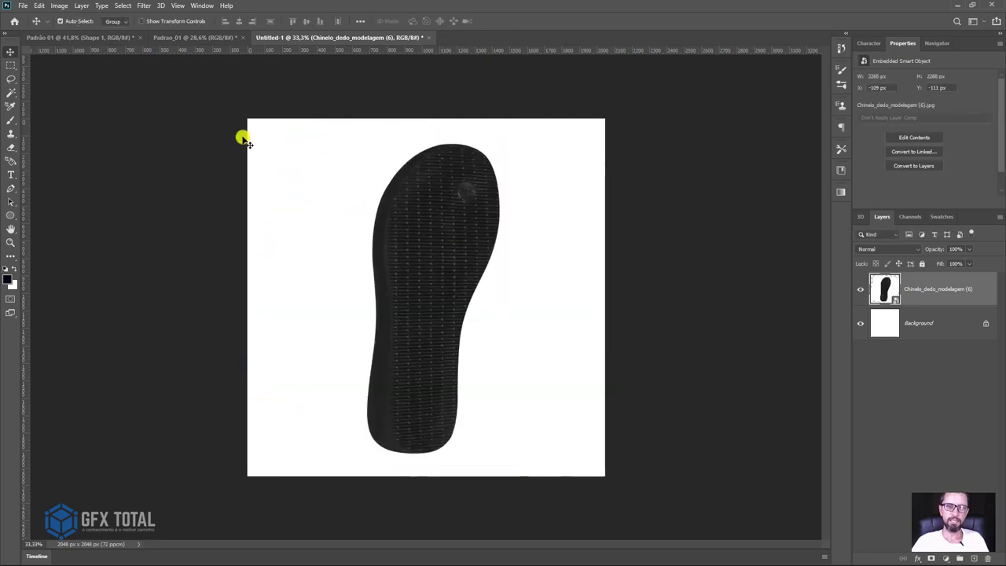
- Copy a patch of upper sole tread to its own layer and delete the sole photo
{"action": "left_click", "coordinate": [11, 64]}
{"action": "left_click_drag", "start_coordinate": [370, 192], "coordinate": [474, 286]}
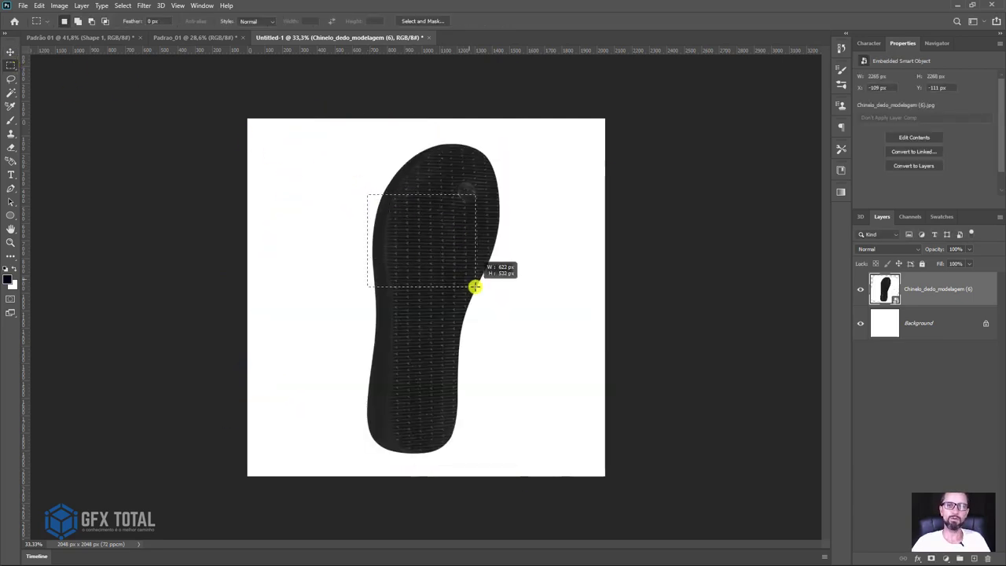
{"action": "key", "text": "ctrl+j"}
{"action": "left_click", "coordinate": [883, 318]}
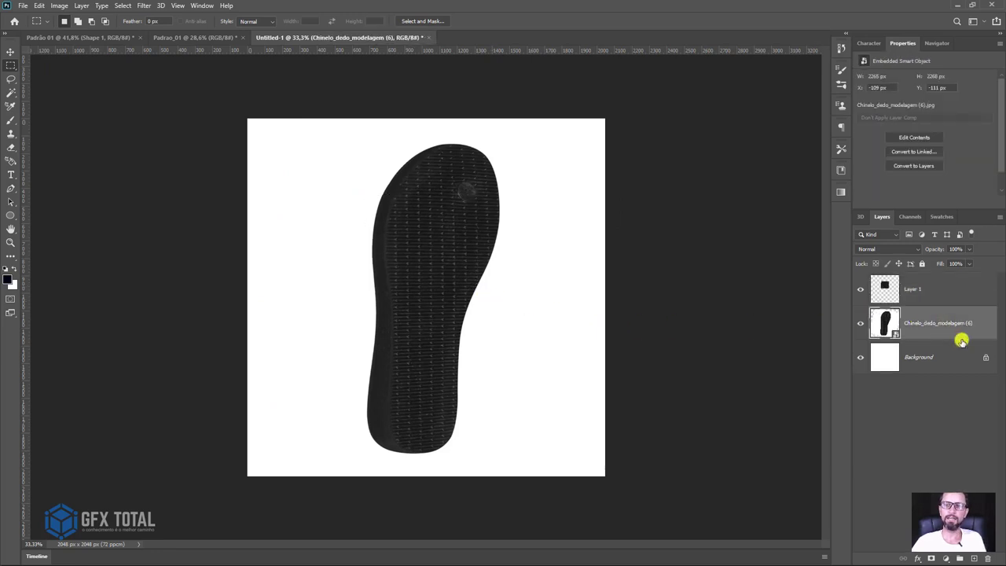
{"action": "key", "text": "Delete"}
- Move and enlarge the tread patch to about 2258 × 1930 px, covering the canvas
{"action": "left_click", "coordinate": [10, 51]}
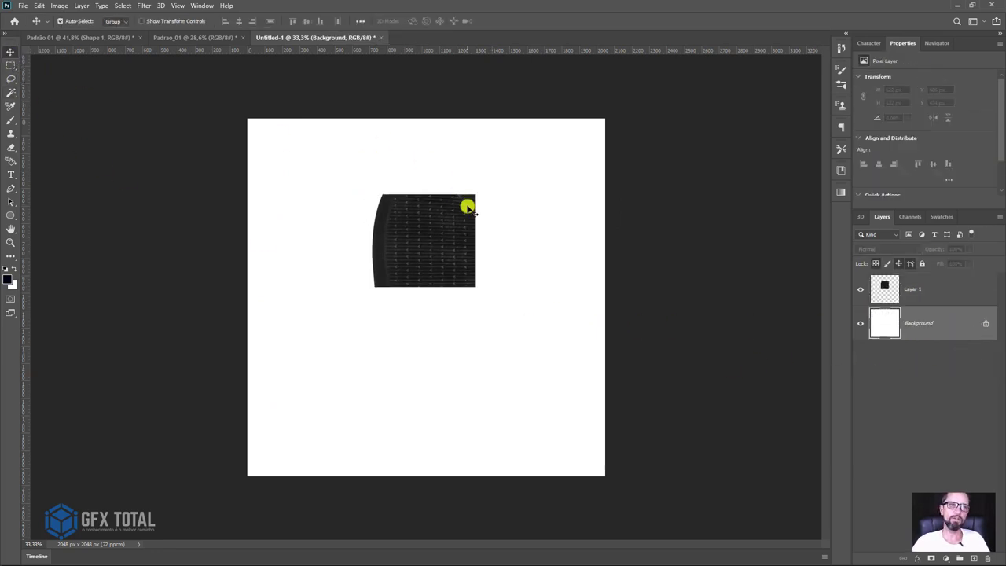
{"action": "mouse_move", "coordinate": [467, 207]}
{"action": "left_mouse_down"}
{"action": "mouse_move", "coordinate": [404, 233]}
{"action": "mouse_move", "coordinate": [507, 295]}
{"action": "left_mouse_up"}
{"action": "key", "text": "ctrl+t"}
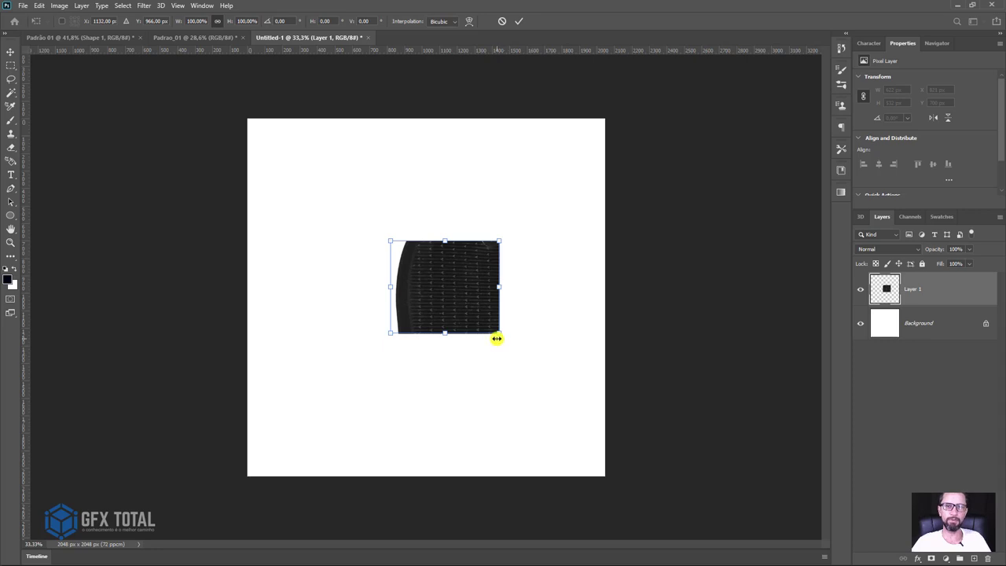
{"action": "mouse_move", "coordinate": [498, 333]}
{"action": "left_mouse_down"}
{"action": "mouse_move", "coordinate": [598, 443]}
{"action": "mouse_move", "coordinate": [632, 458]}
{"action": "left_mouse_up"}
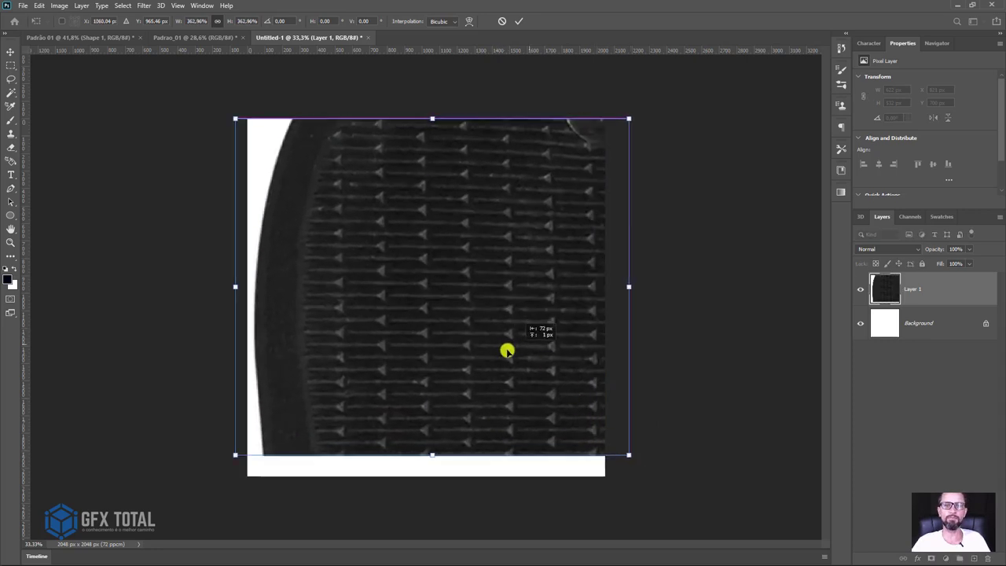
{"action": "mouse_move", "coordinate": [508, 351]}
{"action": "left_mouse_down"}
{"action": "mouse_move", "coordinate": [406, 288]}
{"action": "mouse_move", "coordinate": [458, 346]}
{"action": "mouse_move", "coordinate": [416, 291]}
{"action": "mouse_move", "coordinate": [450, 310]}
{"action": "left_mouse_up"}
{"action": "key", "text": "Return"}
{"action": "key", "text": "z"}
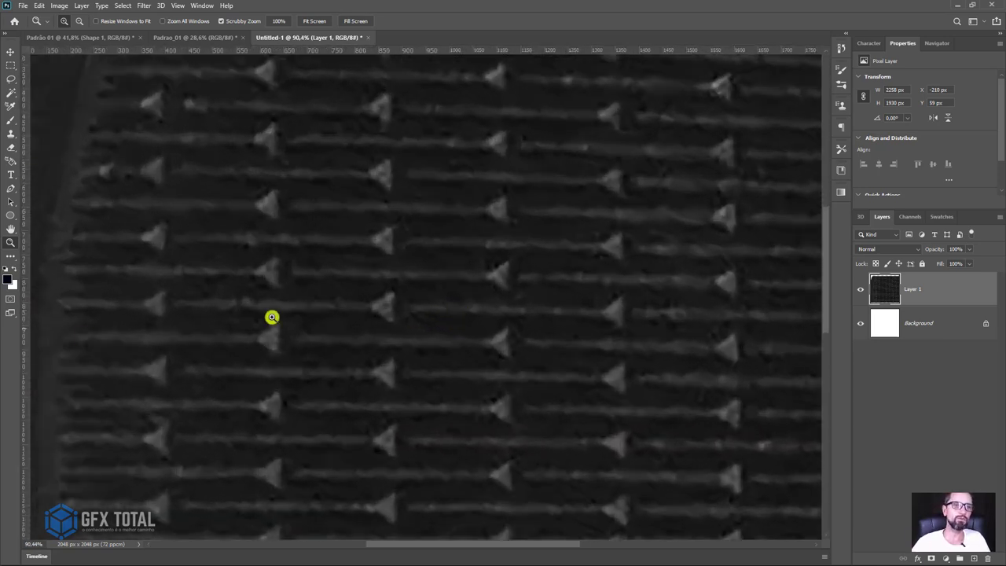
- Redraw a 455 × 56 px rounded rectangle along a tread rib after editing the corner radius
{"action": "right_click", "coordinate": [12, 214]}
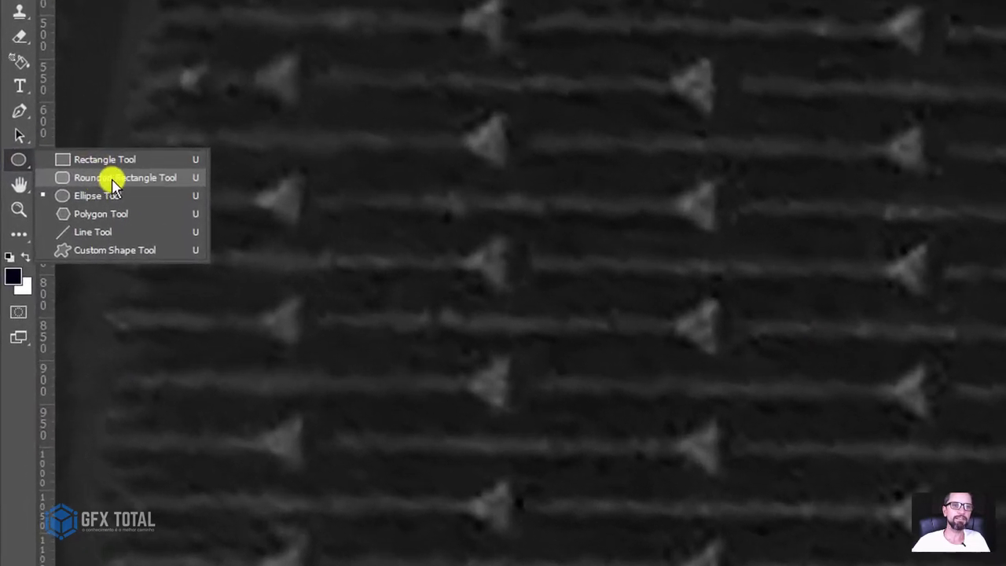
{"action": "left_click", "coordinate": [112, 178]}
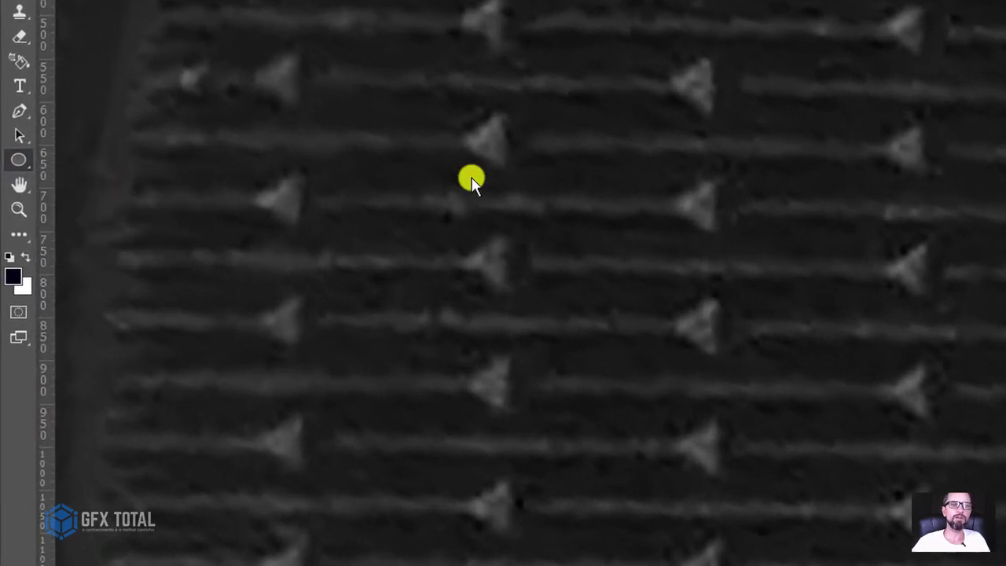
{"action": "mouse_move", "coordinate": [720, 167]}
{"action": "left_mouse_down"}
{"action": "mouse_move", "coordinate": [1004, 224]}
{"action": "mouse_move", "coordinate": [621, 243]}
{"action": "left_mouse_up"}
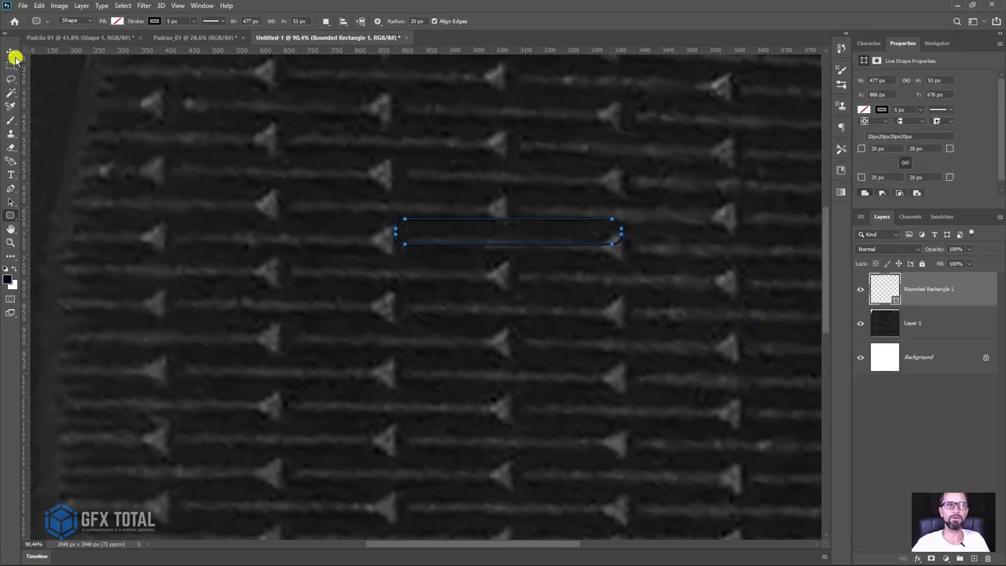
{"action": "key", "text": "ctrl+z"}
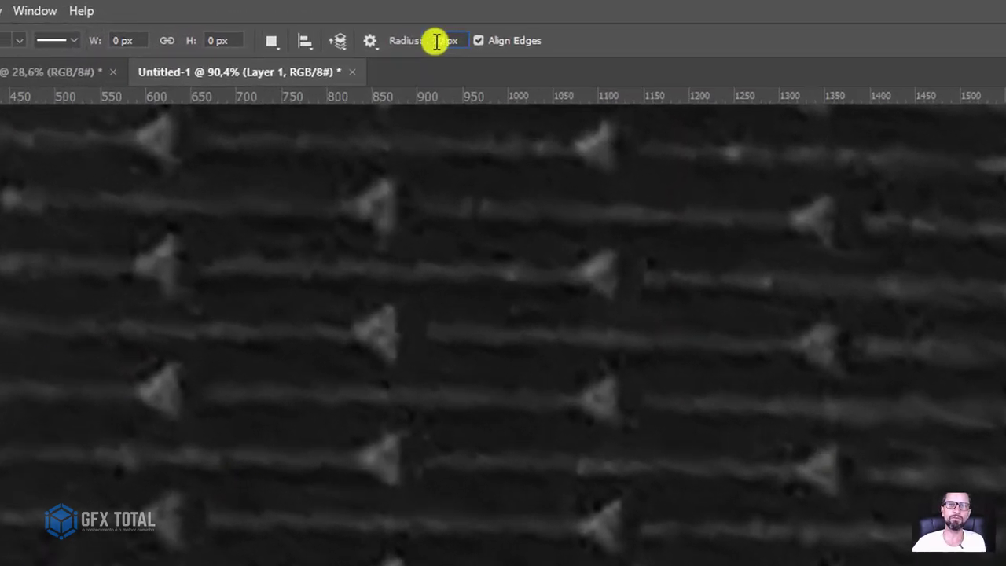
{"action": "left_click", "coordinate": [437, 41]}
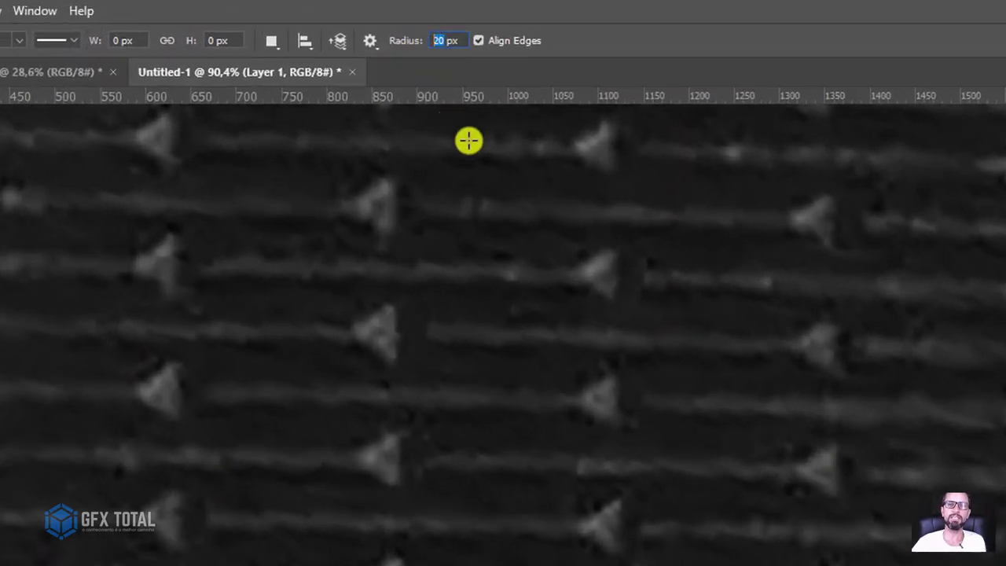
{"action": "type", "text": "10"}
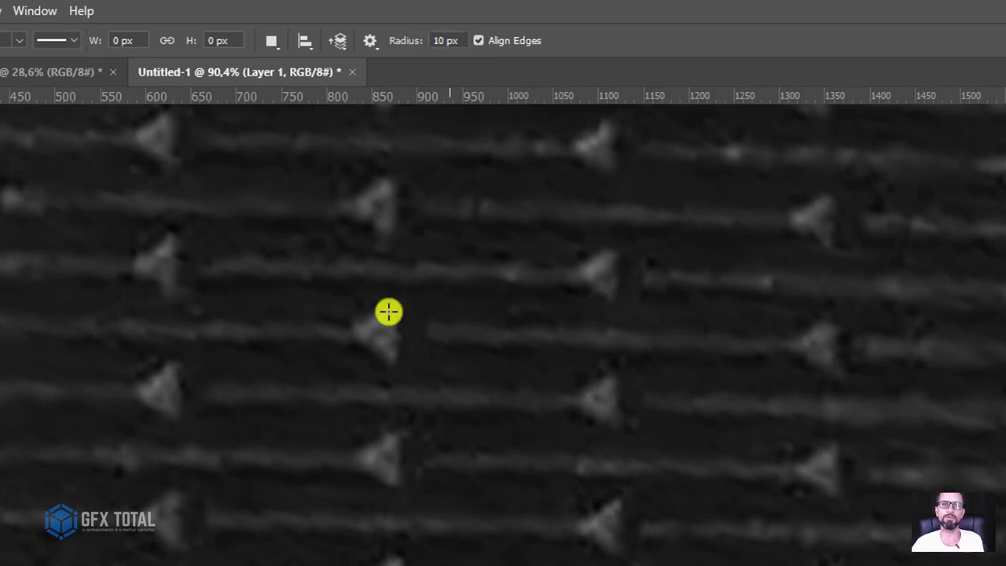
{"action": "mouse_move", "coordinate": [198, 491]}
{"action": "left_mouse_down"}
{"action": "mouse_move", "coordinate": [591, 550]}
{"action": "mouse_move", "coordinate": [606, 539]}
{"action": "left_mouse_up"}
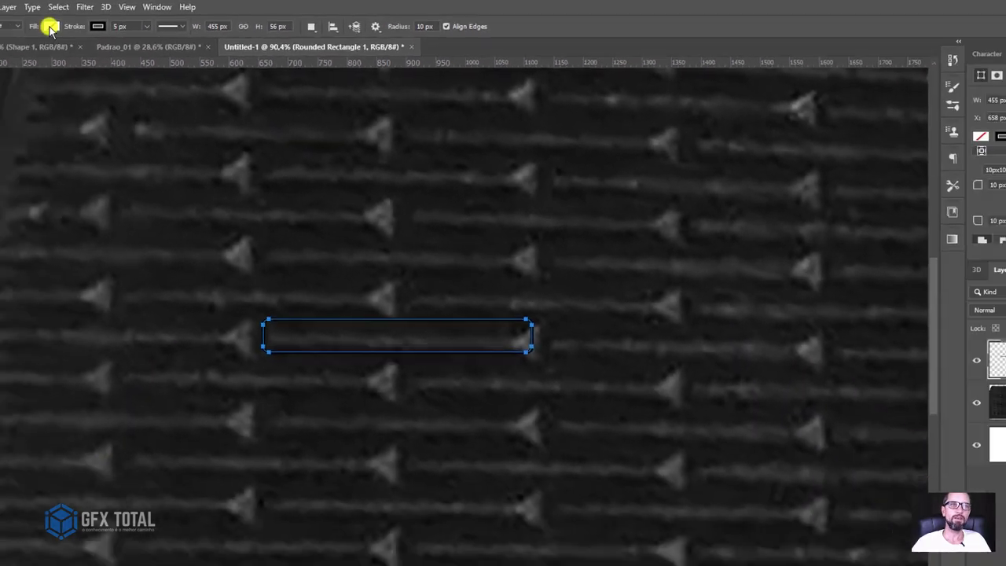
- Give the rounded rectangle a white fill and no outline stroke
{"action": "left_click", "coordinate": [117, 21]}
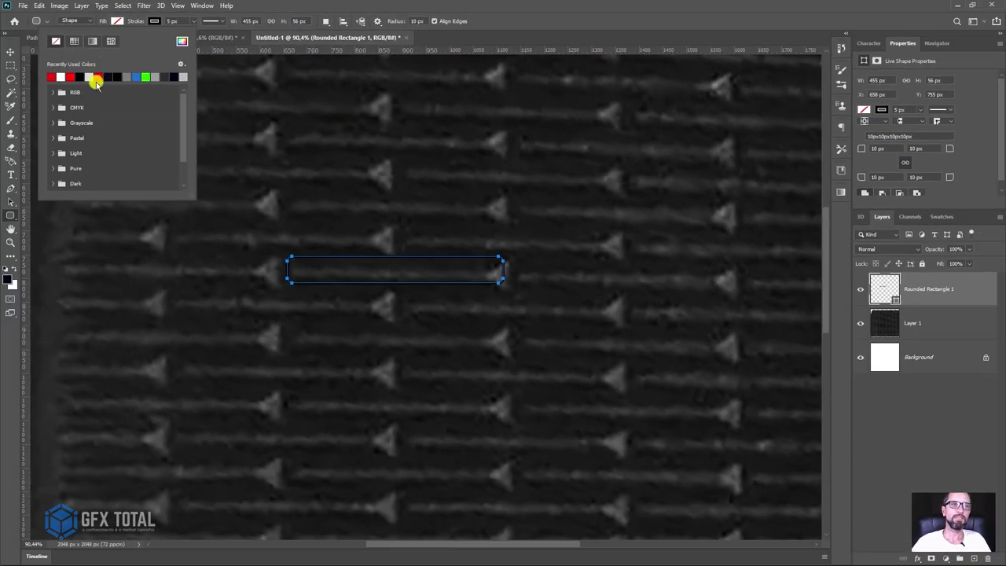
{"action": "left_click", "coordinate": [58, 76]}
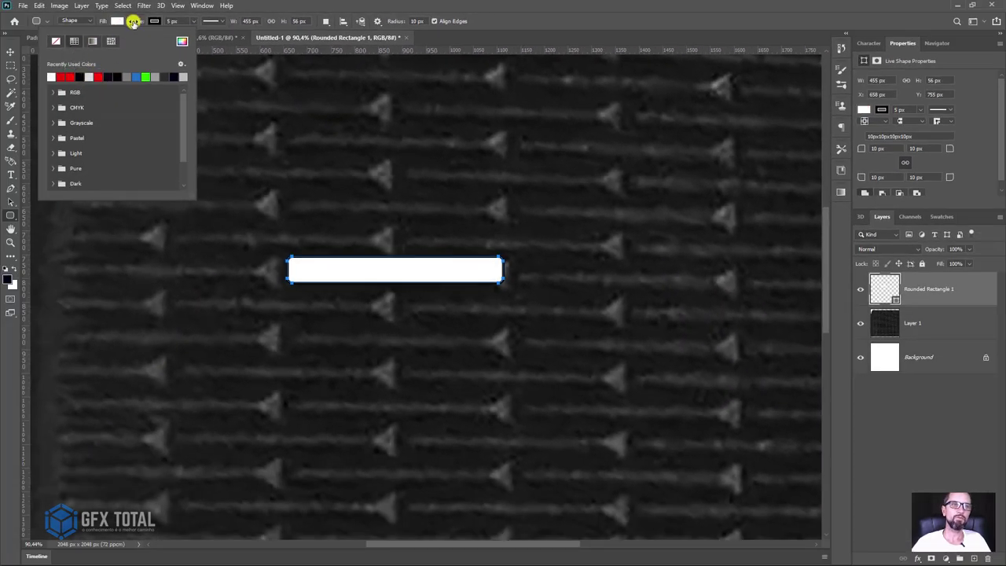
{"action": "left_click", "coordinate": [151, 22]}
{"action": "left_click", "coordinate": [91, 43]}
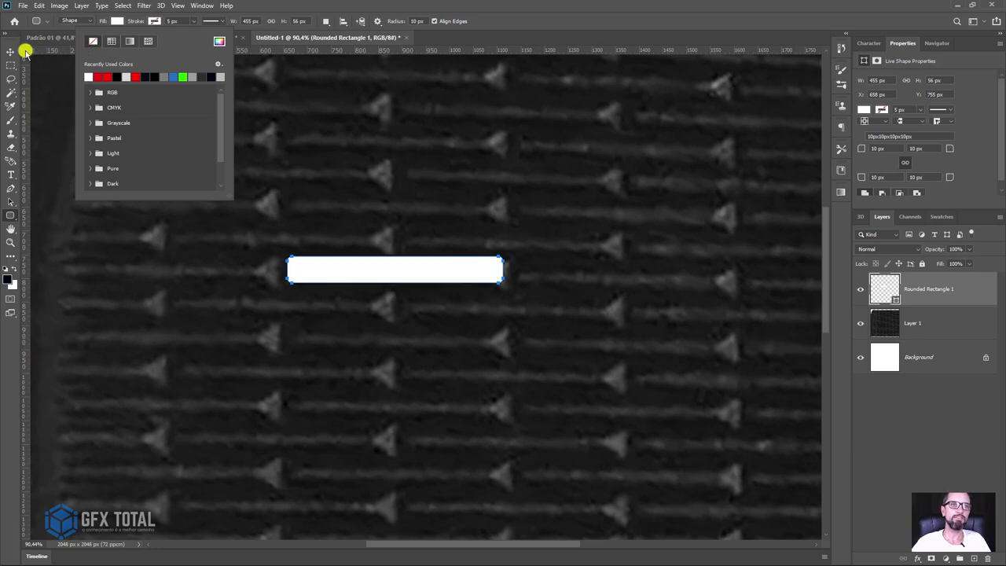
{"action": "left_click", "coordinate": [11, 49]}
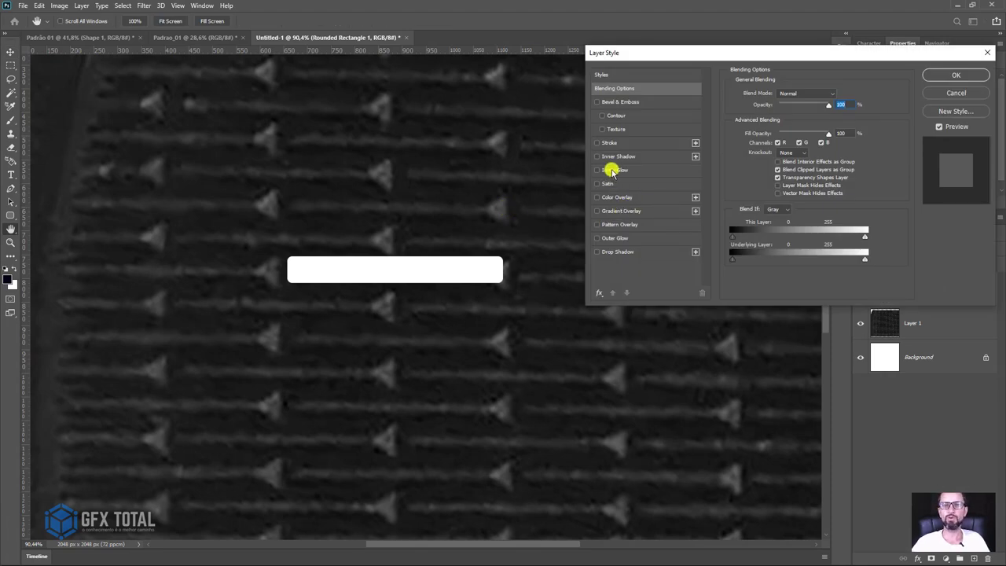
- Add a 24 px stroke effect to the white bar and zoom in to inspect the bevel
{"action": "left_click", "coordinate": [614, 144]}
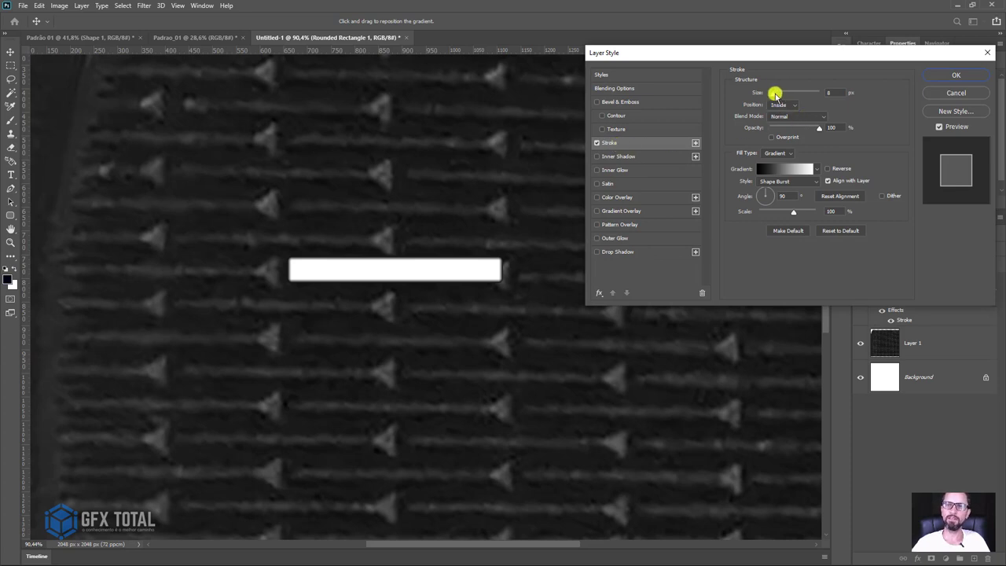
{"action": "left_click_drag", "start_coordinate": [775, 94], "coordinate": [778, 95]}
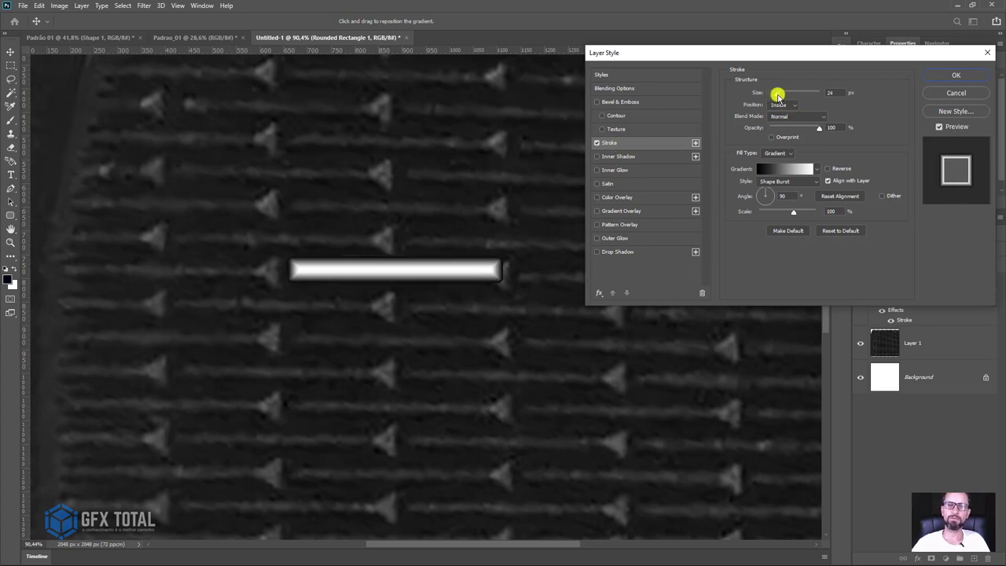
{"action": "left_click", "coordinate": [938, 74]}
{"action": "key", "text": "z"}
{"action": "left_click", "coordinate": [523, 272]}
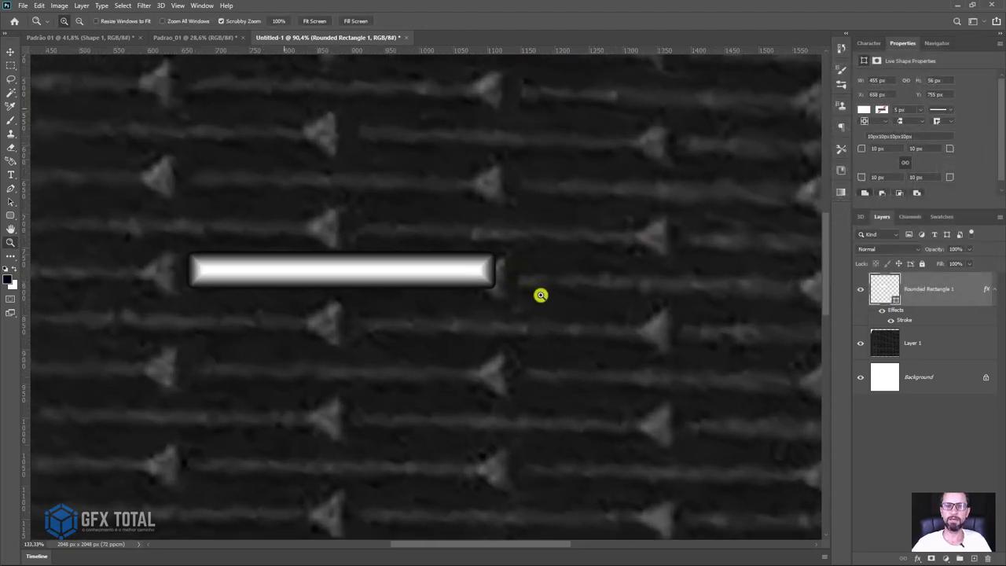
{"action": "mouse_move", "coordinate": [541, 295]}
{"action": "left_mouse_down"}
{"action": "mouse_move", "coordinate": [582, 350]}
{"action": "mouse_move", "coordinate": [526, 260]}
{"action": "left_mouse_up"}
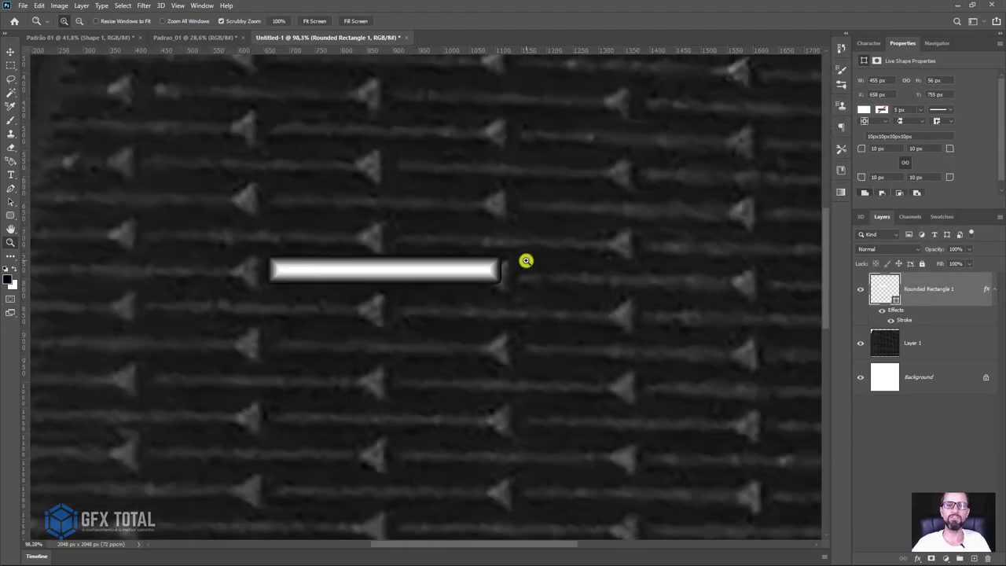
{"action": "left_click_drag", "start_coordinate": [556, 303], "coordinate": [543, 288]}
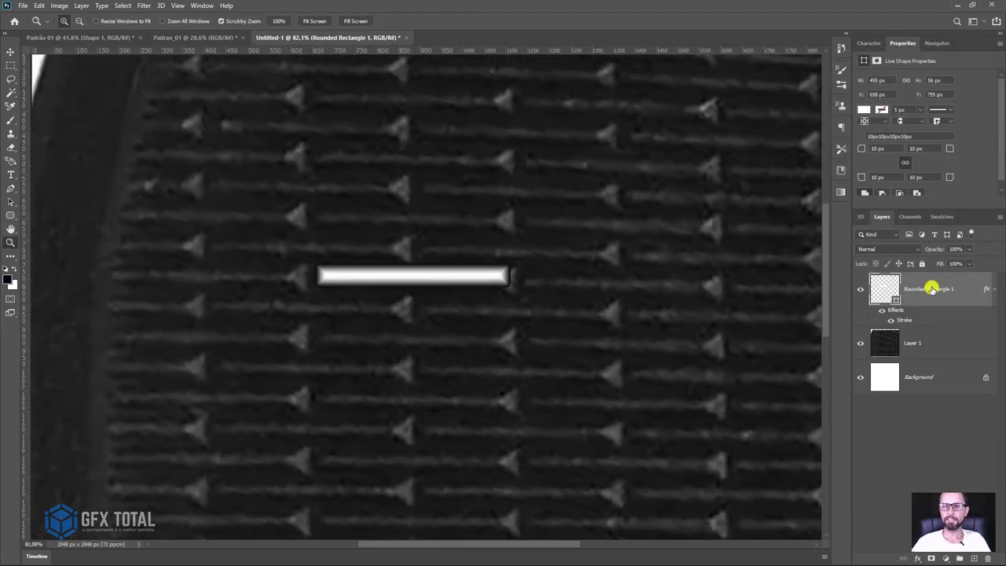
- Rasterize the rounded rectangle shape layer into pixels
{"action": "right_click", "coordinate": [931, 289]}
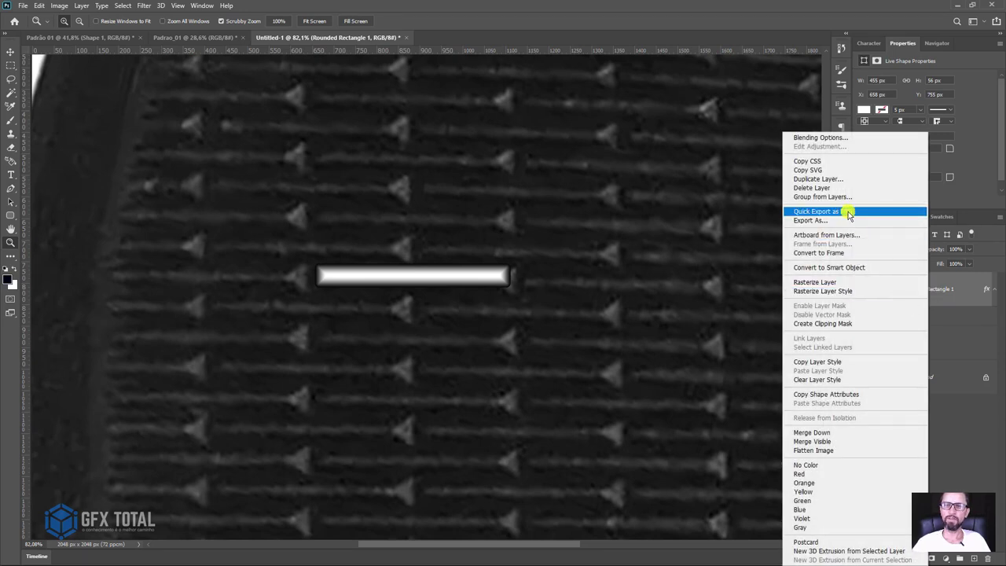
{"action": "left_click", "coordinate": [831, 283]}
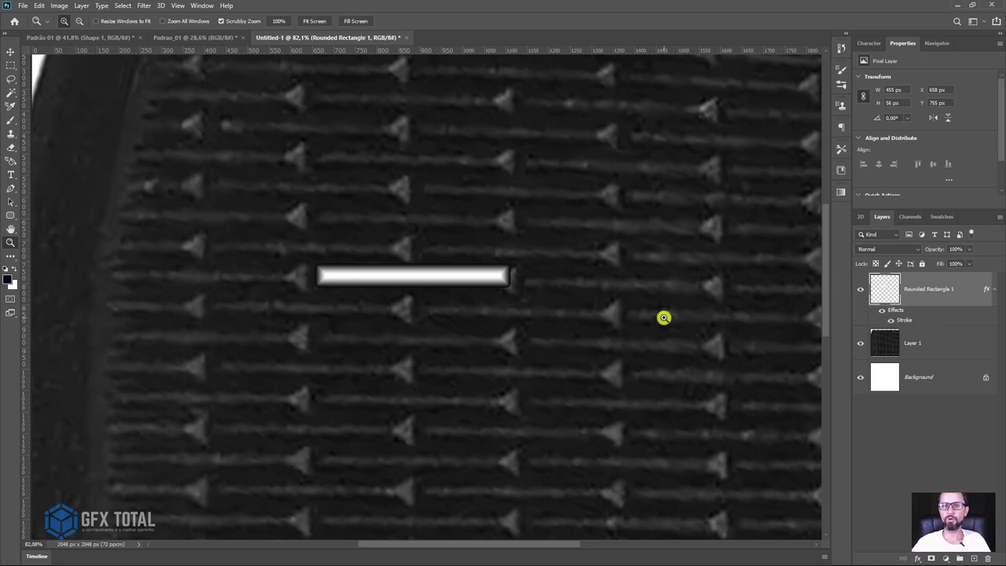
{"action": "left_click_drag", "start_coordinate": [664, 317], "coordinate": [618, 261]}
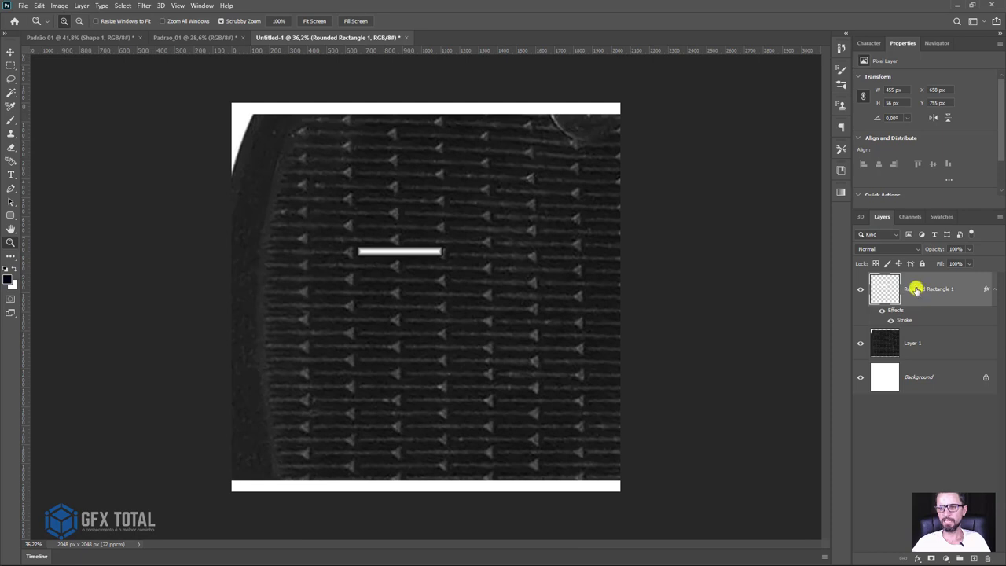
{"action": "right_click", "coordinate": [907, 287]}
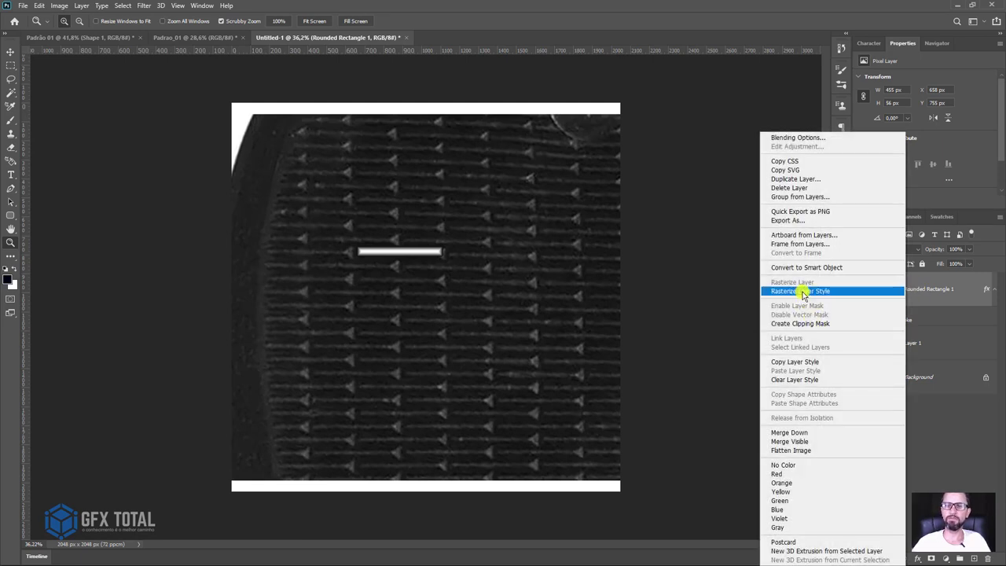
- Bake the stroke effect into pixels and scale the bar to about 1113 × 138 px
{"action": "left_click", "coordinate": [806, 292]}
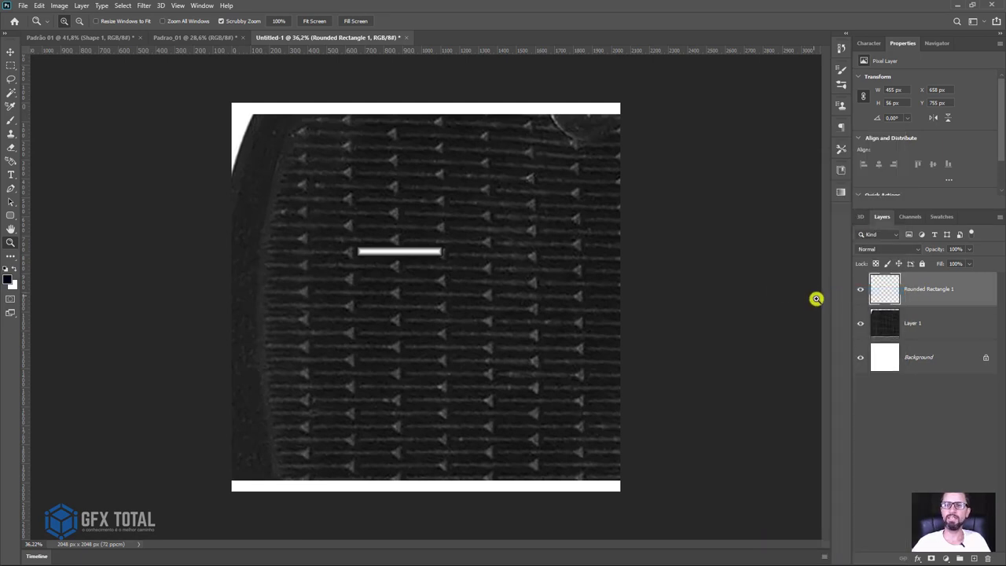
{"action": "key", "text": "ctrl+t"}
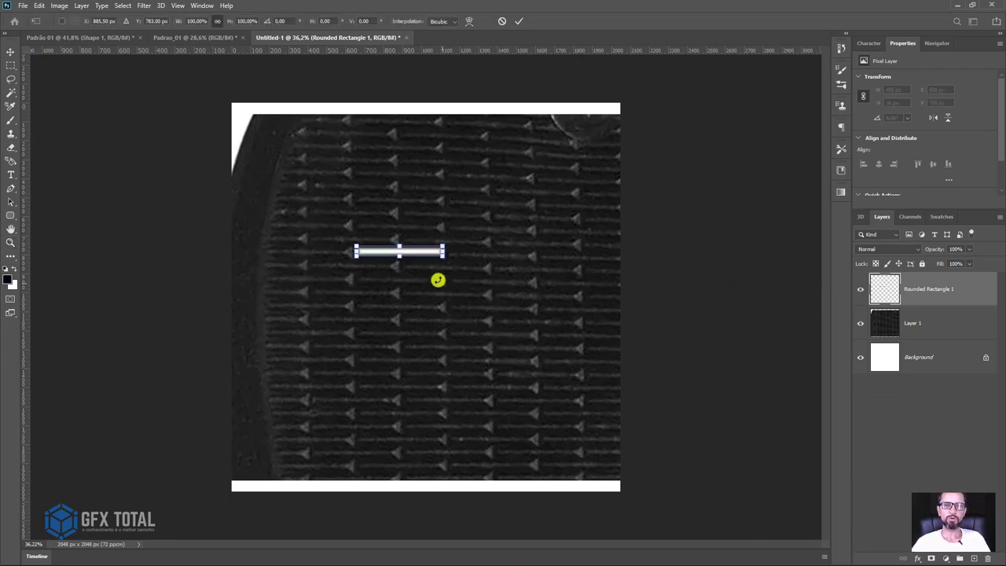
{"action": "left_click_drag", "start_coordinate": [443, 259], "coordinate": [524, 307]}
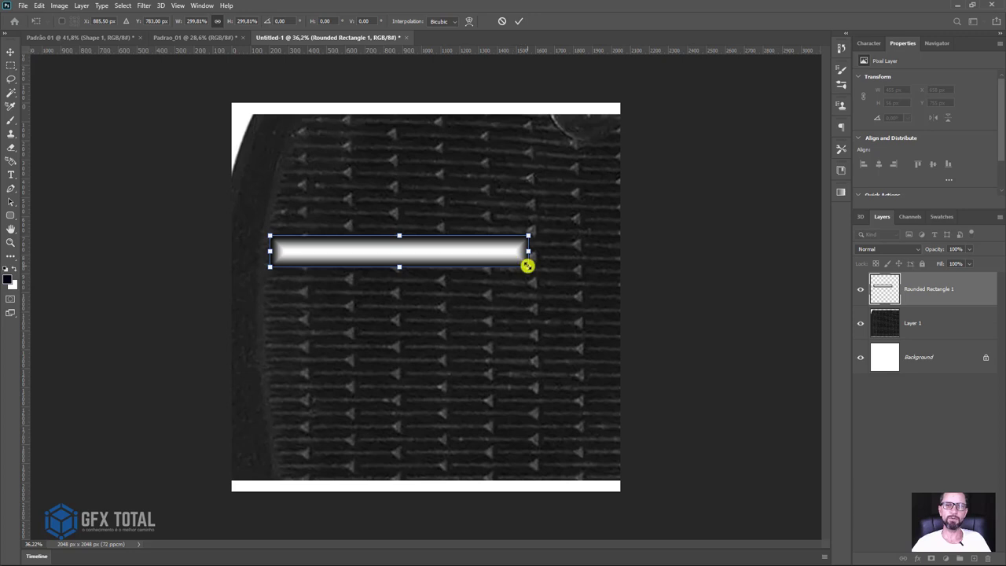
{"action": "left_click_drag", "start_coordinate": [528, 266], "coordinate": [503, 270]}
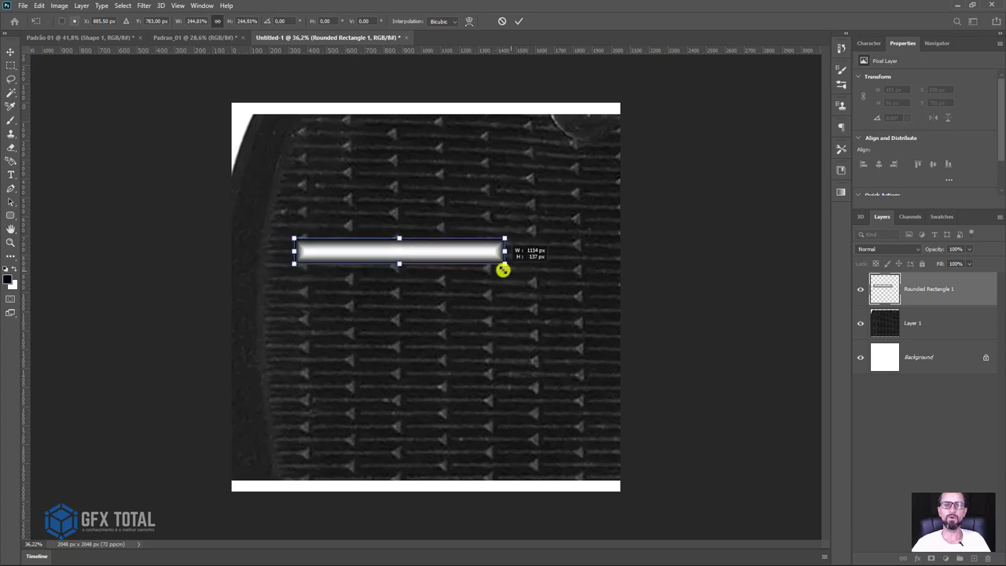
{"action": "key", "text": "Return"}
{"action": "key", "text": "z"}
{"action": "left_click", "coordinate": [12, 56]}
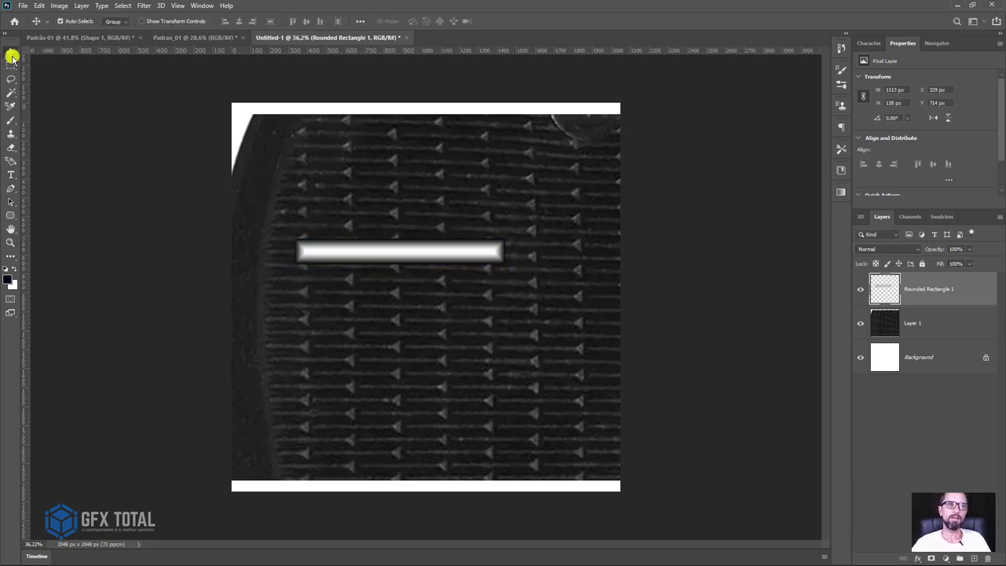
- Place the bar flush left with a copy beside it, leaving a narrow gap
{"action": "mouse_move", "coordinate": [407, 259]}
{"action": "left_mouse_down"}
{"action": "mouse_move", "coordinate": [346, 250]}
{"action": "mouse_move", "coordinate": [489, 262]}
{"action": "left_mouse_up"}
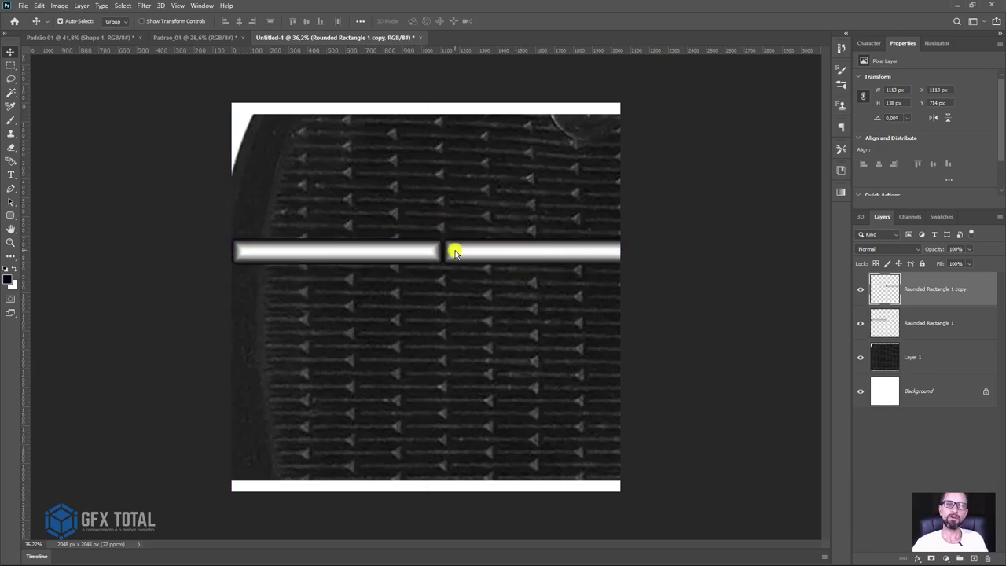
{"action": "key", "text": "z"}
{"action": "left_click_drag", "start_coordinate": [429, 224], "coordinate": [495, 306]}
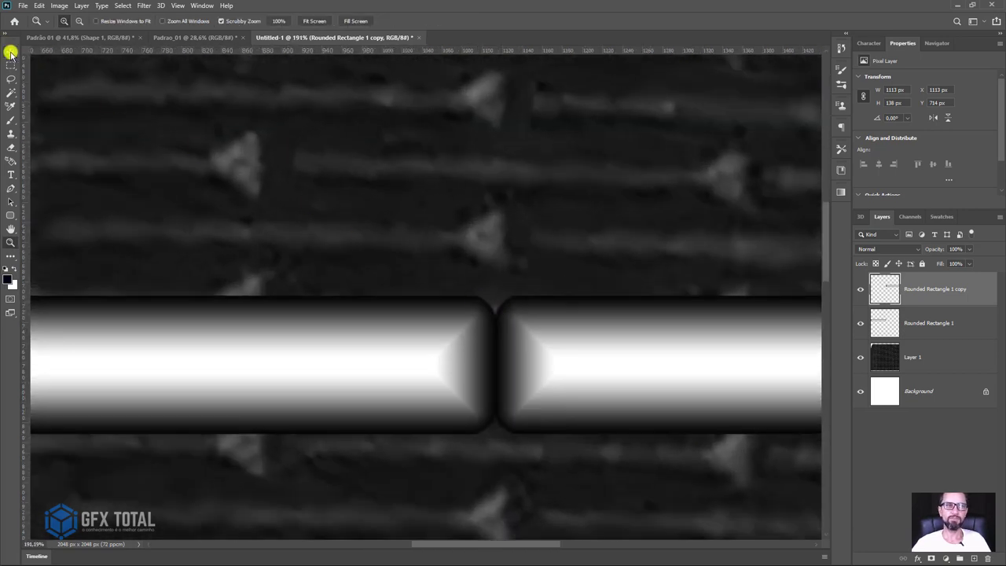
{"action": "left_click", "coordinate": [10, 52]}
{"action": "left_click_drag", "start_coordinate": [597, 347], "coordinate": [603, 347]}
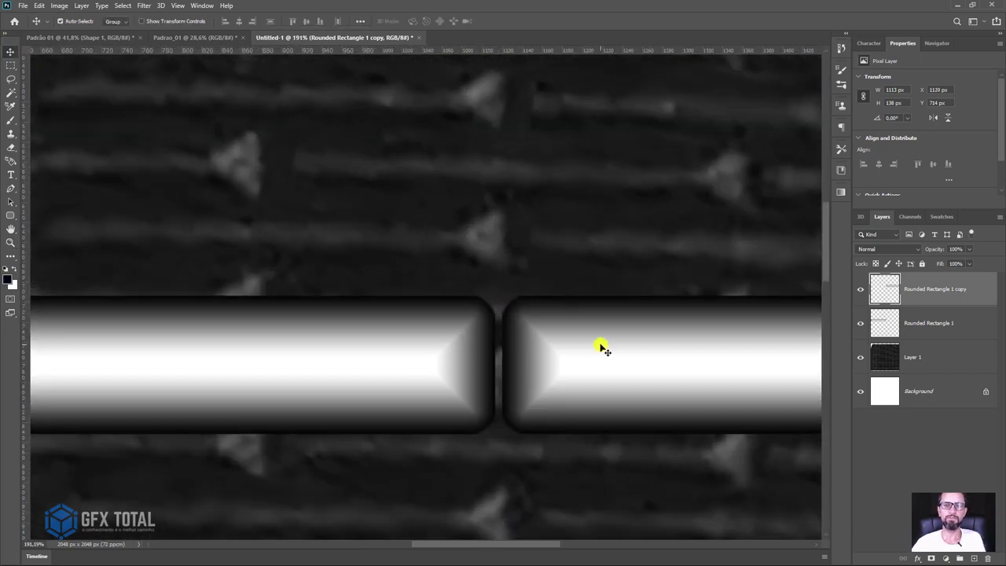
{"action": "key", "text": "Right"}
{"action": "key", "text": "Right"}
{"action": "key", "text": "Right"}
{"action": "key", "text": "Right"}
{"action": "key", "text": "Right"}
{"action": "key", "text": "Right"}
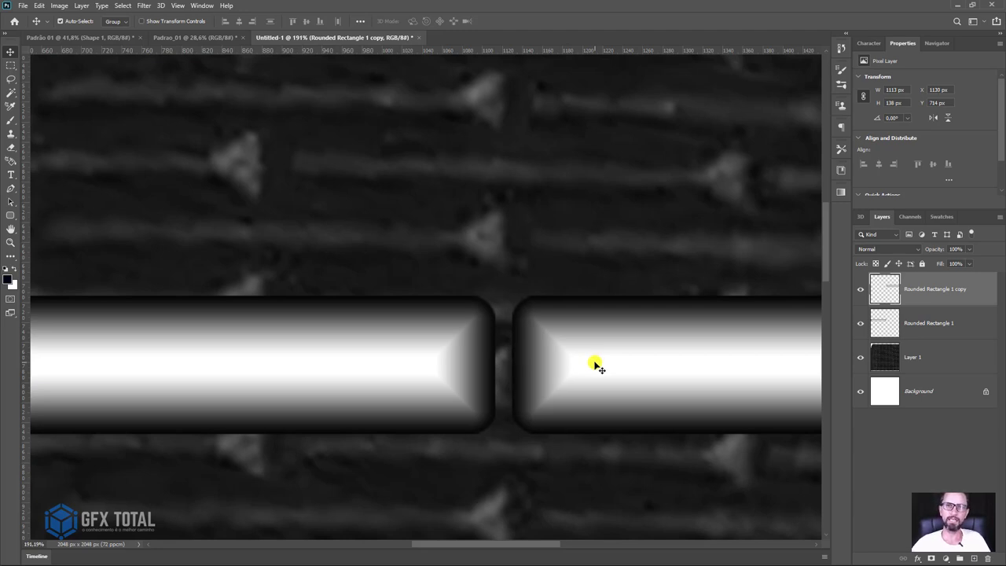
{"action": "key", "text": "Left"}
{"action": "key", "text": "Left"}
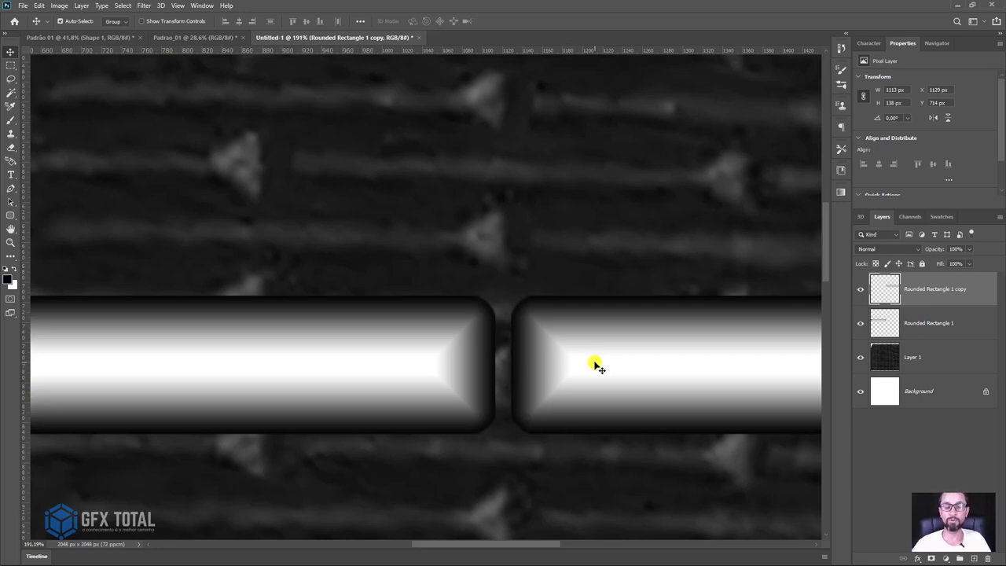
- Duplicate the right bar one row up, offset to straddle the gap
{"action": "key", "text": "z"}
{"action": "left_click", "coordinate": [517, 319], "text": "alt"}
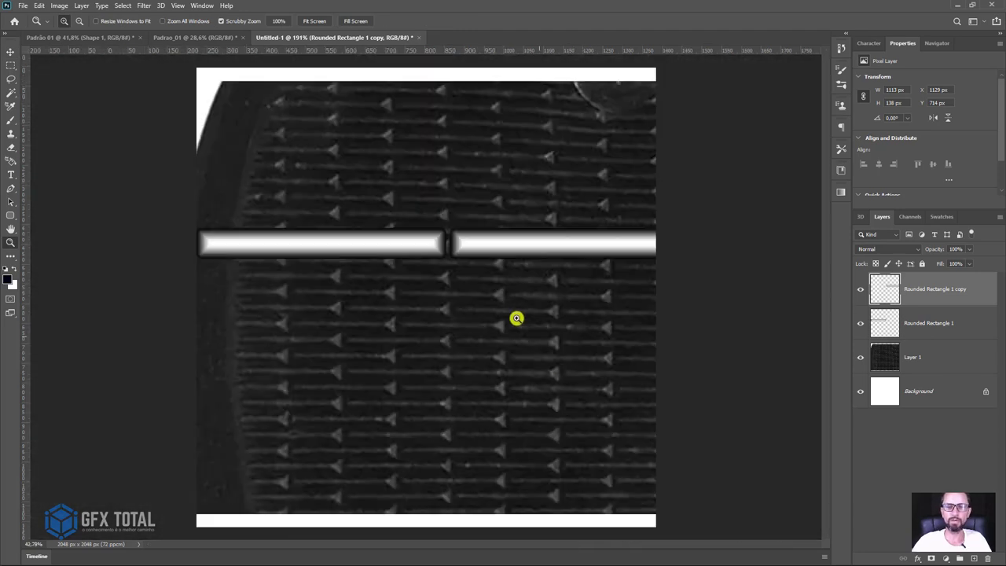
{"action": "left_click", "coordinate": [11, 51]}
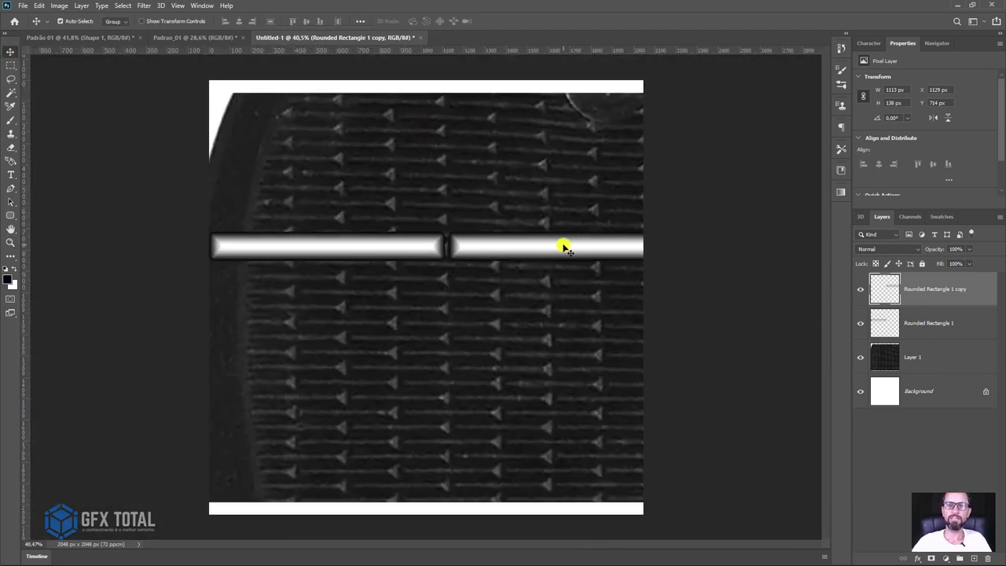
{"action": "mouse_move", "coordinate": [565, 248]}
{"action": "left_mouse_down"}
{"action": "mouse_move", "coordinate": [549, 221]}
{"action": "mouse_move", "coordinate": [462, 223]}
{"action": "left_mouse_up"}
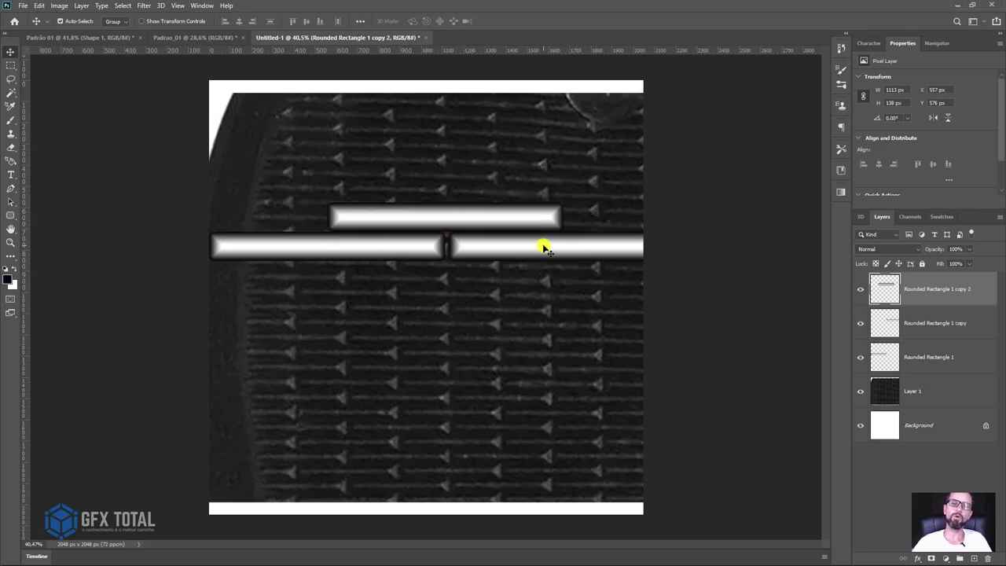
- Merge the two lower bar layers into one layer
{"action": "left_click", "coordinate": [910, 322], "text": "shift"}
{"action": "left_click", "coordinate": [929, 362], "text": "shift"}
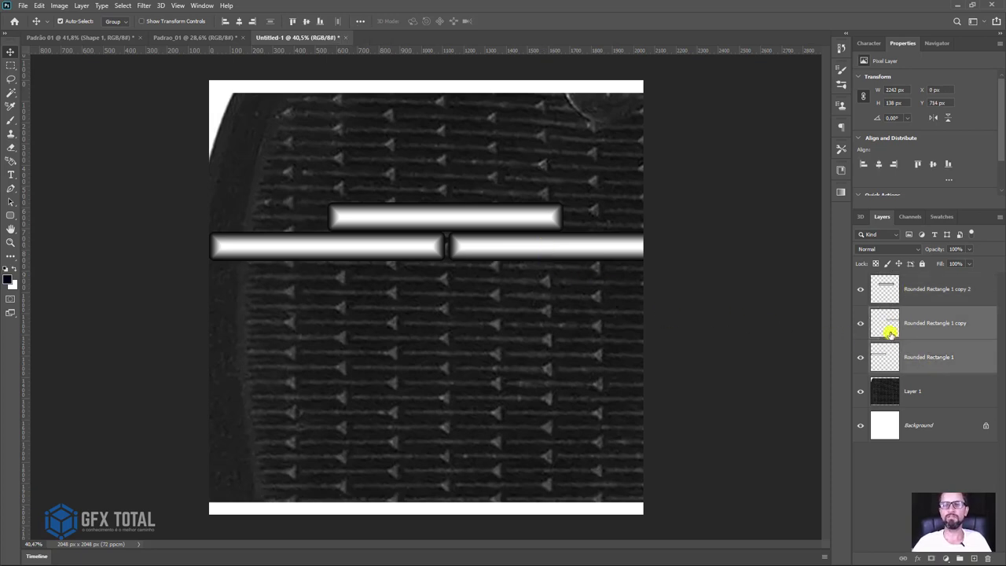
{"action": "key", "text": "ctrl+e"}
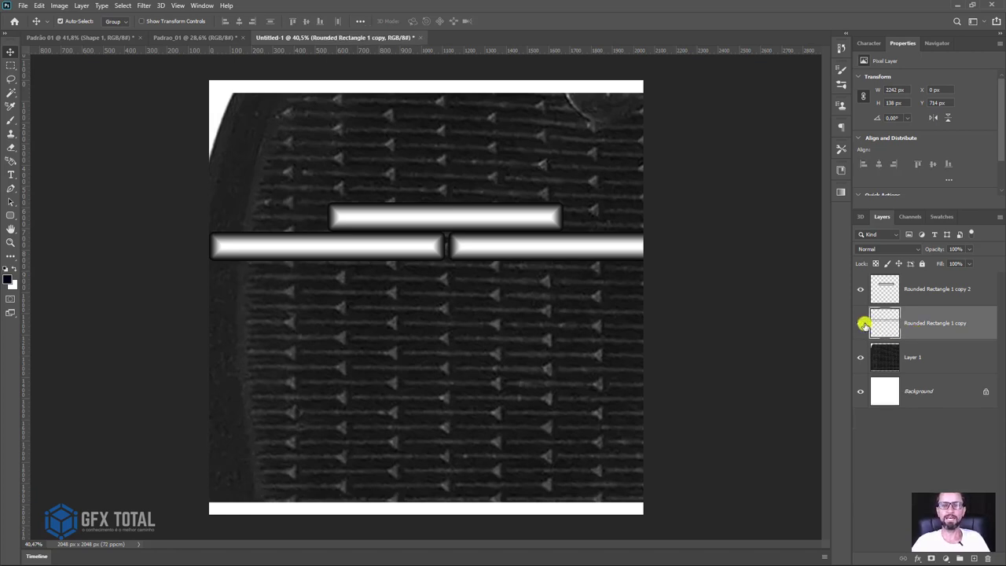
- Select the whole canvas and centre the lower pair and upper rib horizontally
{"action": "left_click", "coordinate": [7, 66]}
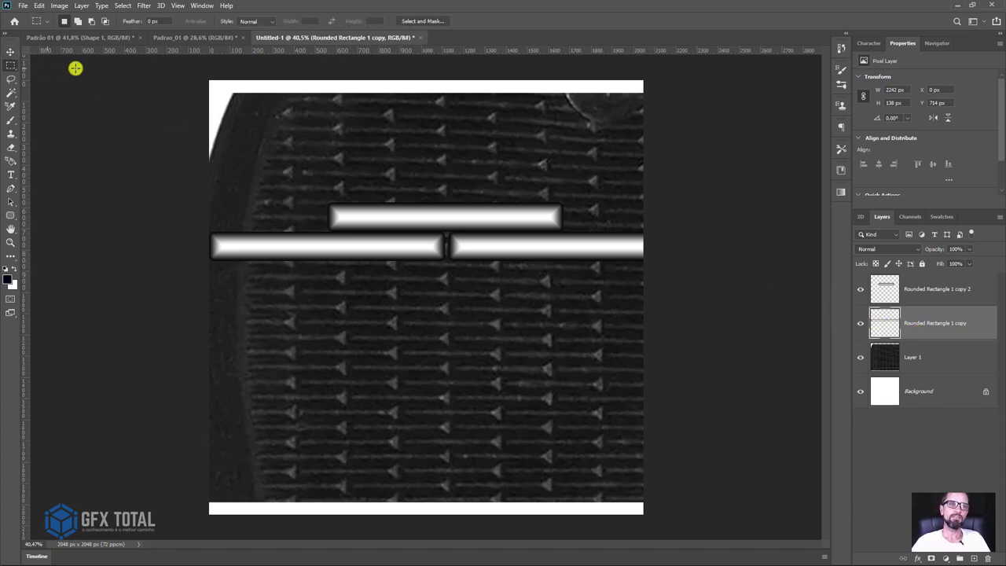
{"action": "left_click_drag", "start_coordinate": [193, 68], "coordinate": [731, 499]}
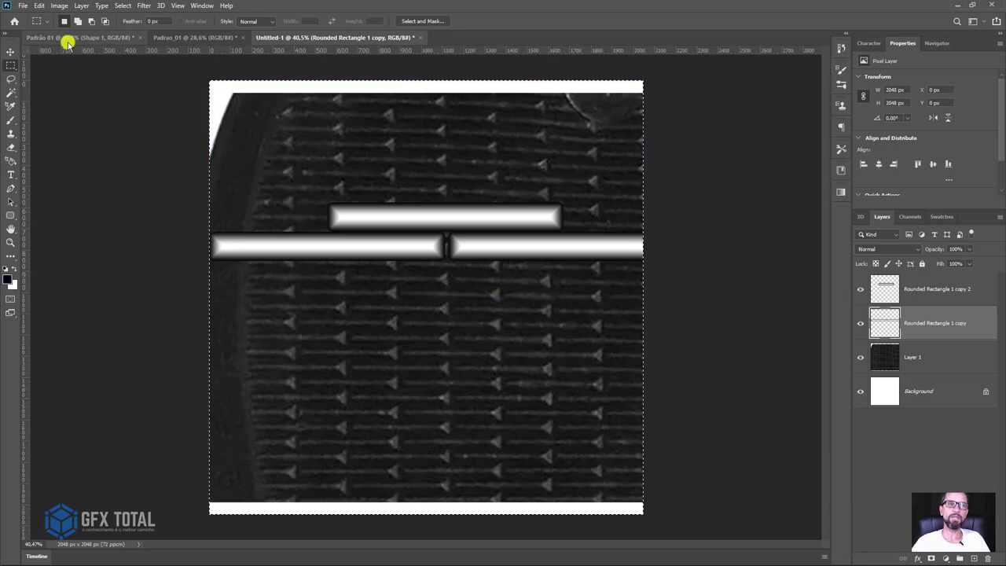
{"action": "left_click", "coordinate": [11, 52]}
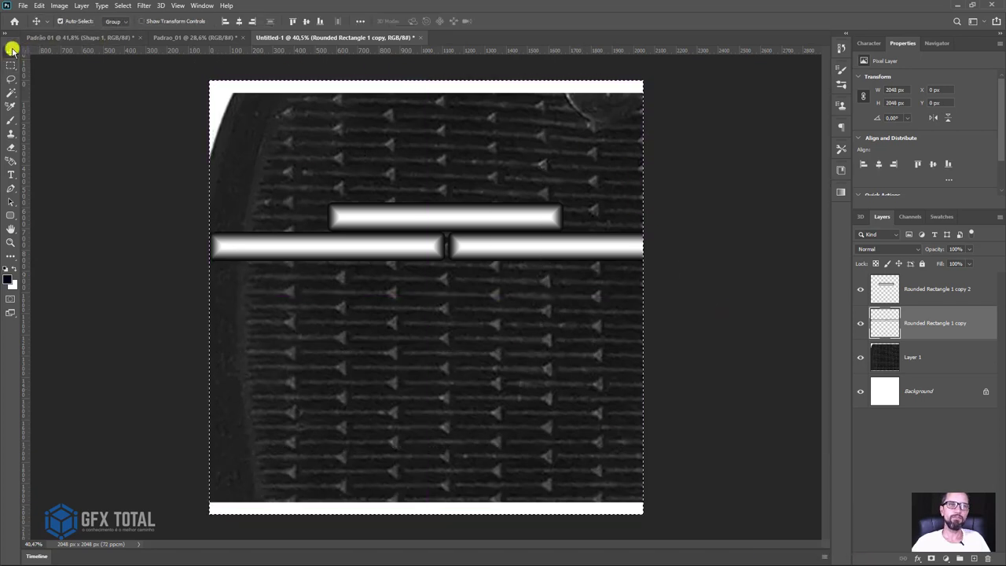
{"action": "left_click", "coordinate": [239, 22]}
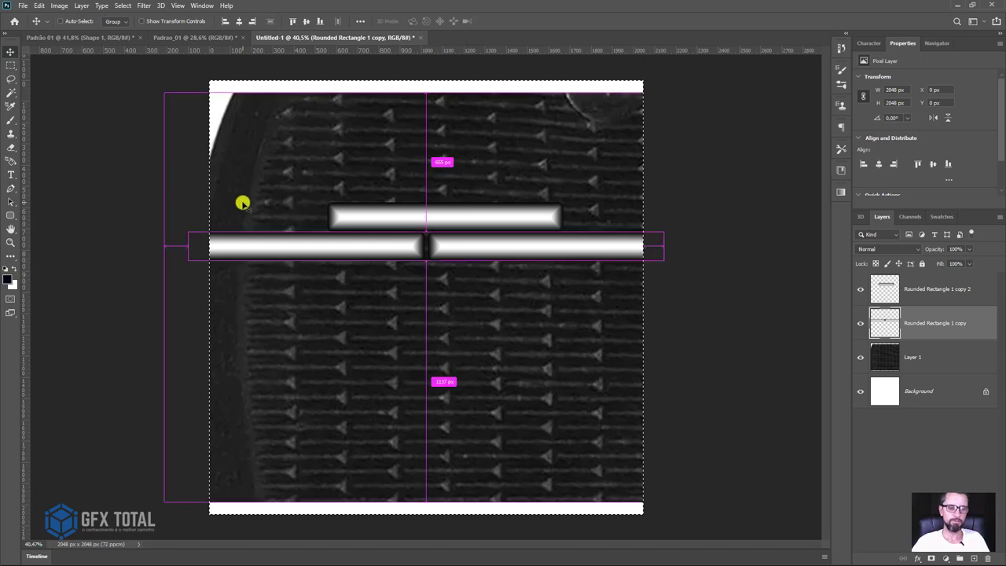
{"action": "left_click", "coordinate": [917, 279]}
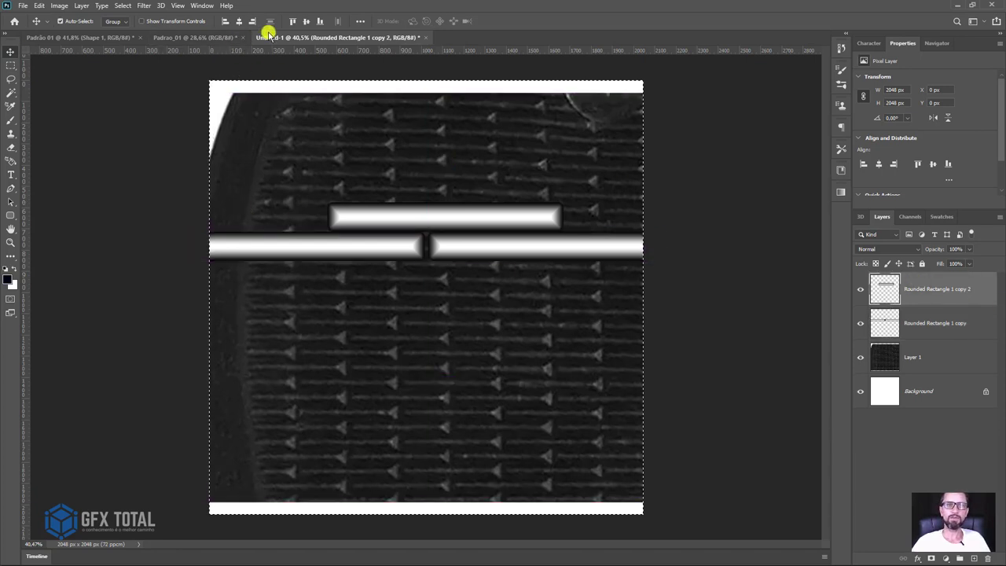
{"action": "left_click", "coordinate": [241, 21]}
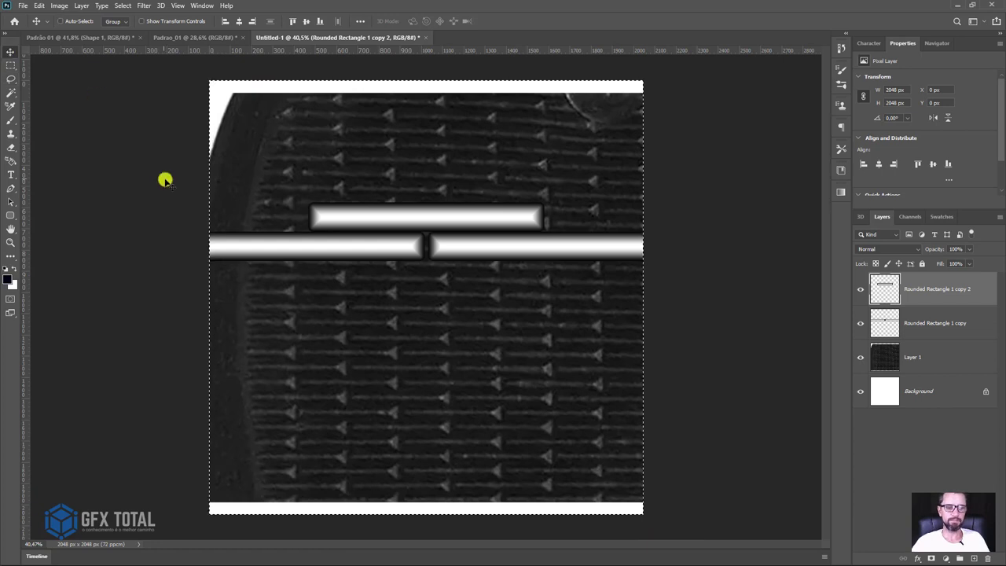
- Raise the upper rib about 10 px, then lower it 3 px to Y 569 px
{"action": "key", "text": "ctrl"}
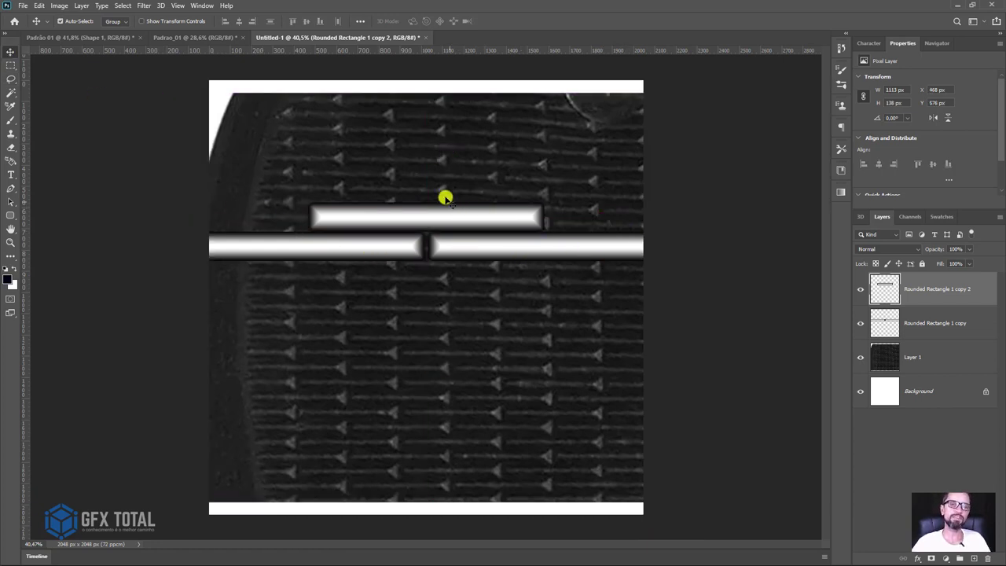
{"action": "key", "text": "z"}
{"action": "left_click_drag", "start_coordinate": [418, 206], "coordinate": [472, 285]}
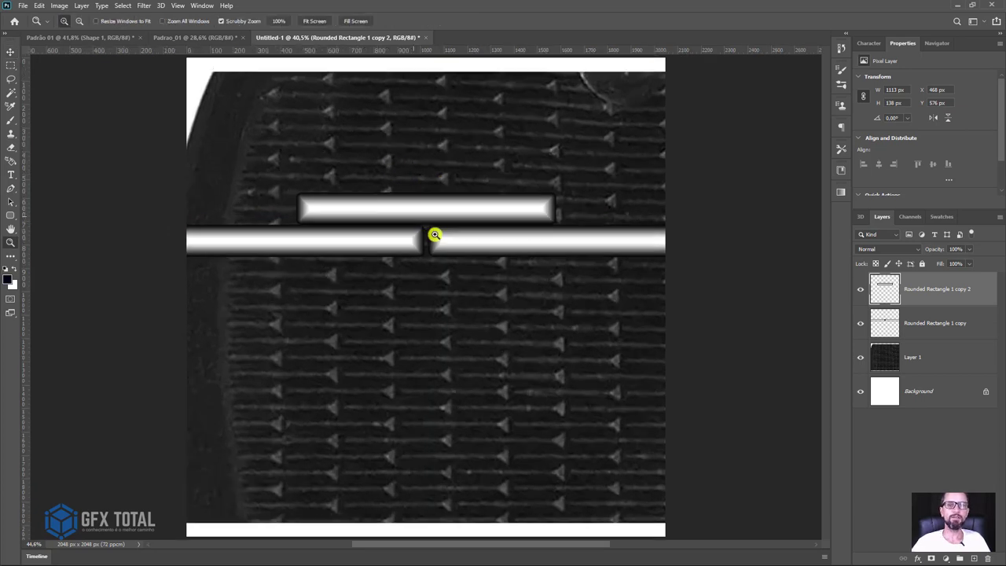
{"action": "left_click", "coordinate": [14, 55]}
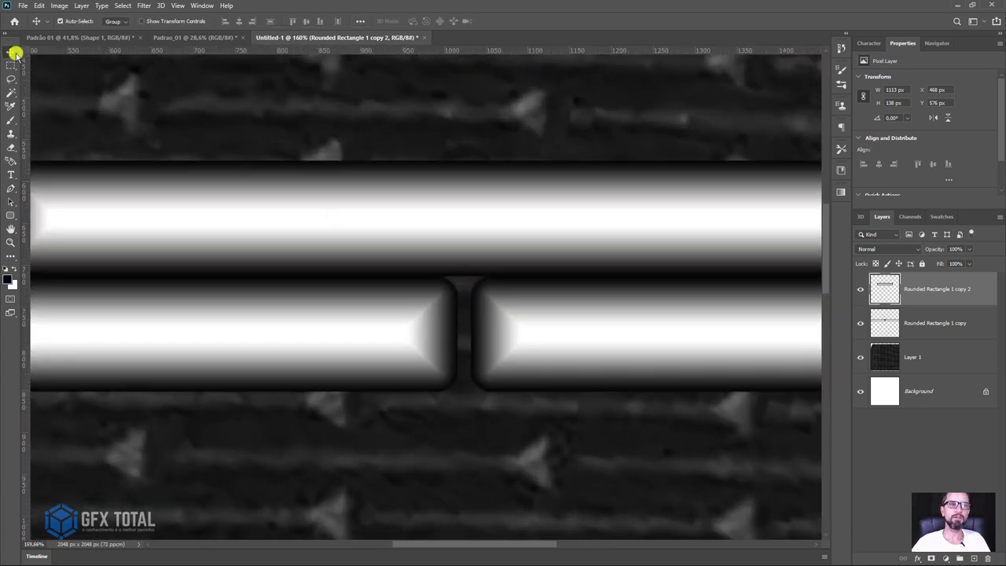
{"action": "left_click_drag", "start_coordinate": [465, 229], "coordinate": [464, 220]}
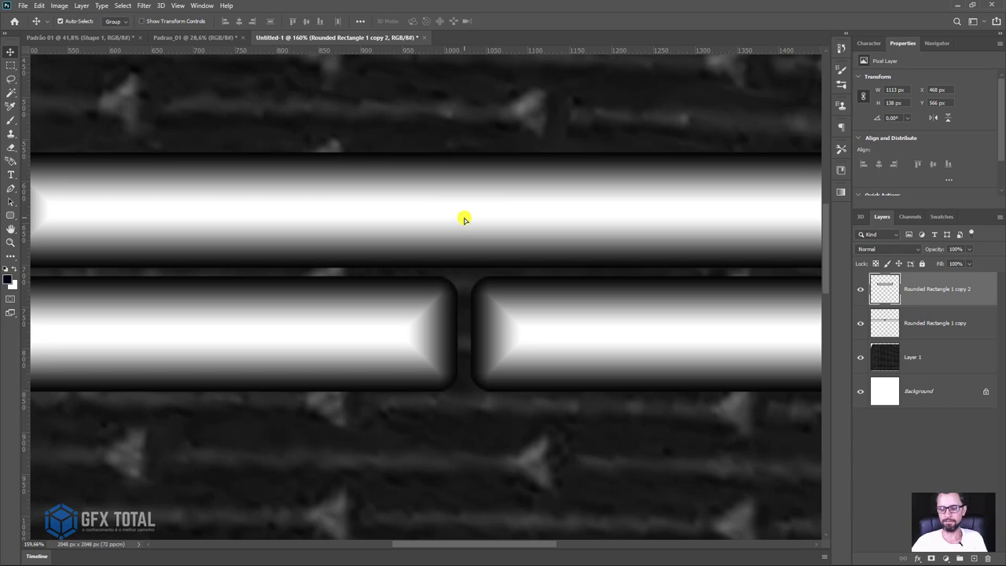
{"action": "key", "text": "Down"}
{"action": "key", "text": "Down"}
{"action": "key", "text": "Down"}
{"action": "key", "text": "z"}
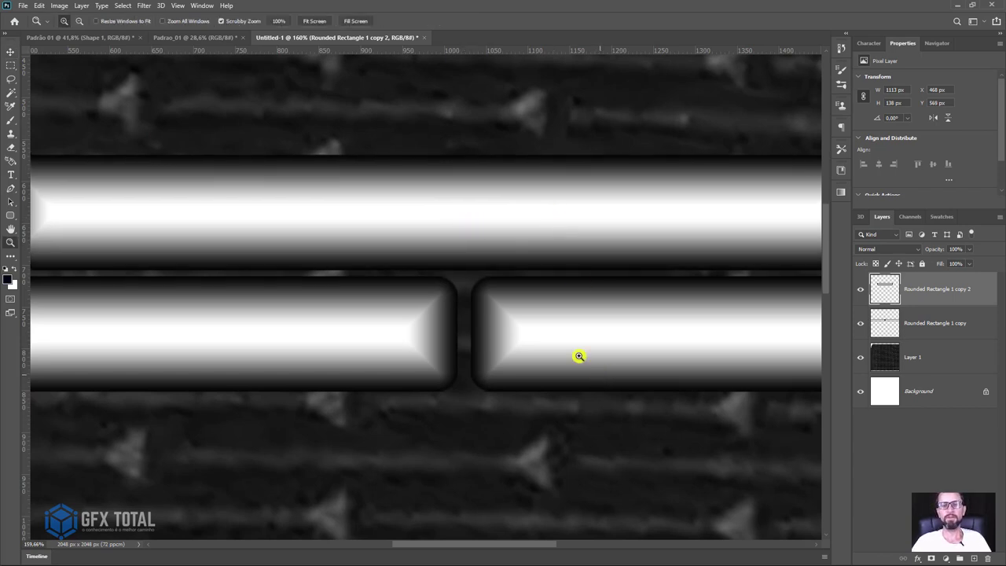
{"action": "mouse_move", "coordinate": [579, 353]}
{"action": "left_mouse_down"}
{"action": "mouse_move", "coordinate": [544, 314]}
{"action": "mouse_move", "coordinate": [559, 330]}
{"action": "mouse_move", "coordinate": [810, 321]}
{"action": "left_mouse_up"}
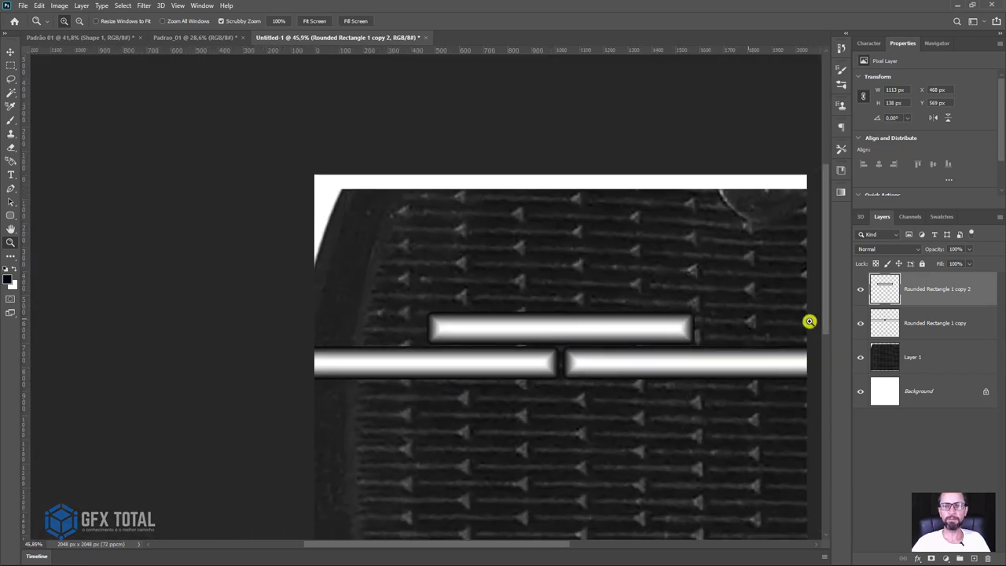
- Duplicate both rib rows twice downward to form three staggered brick rows
{"action": "left_click", "coordinate": [914, 326], "text": "shift"}
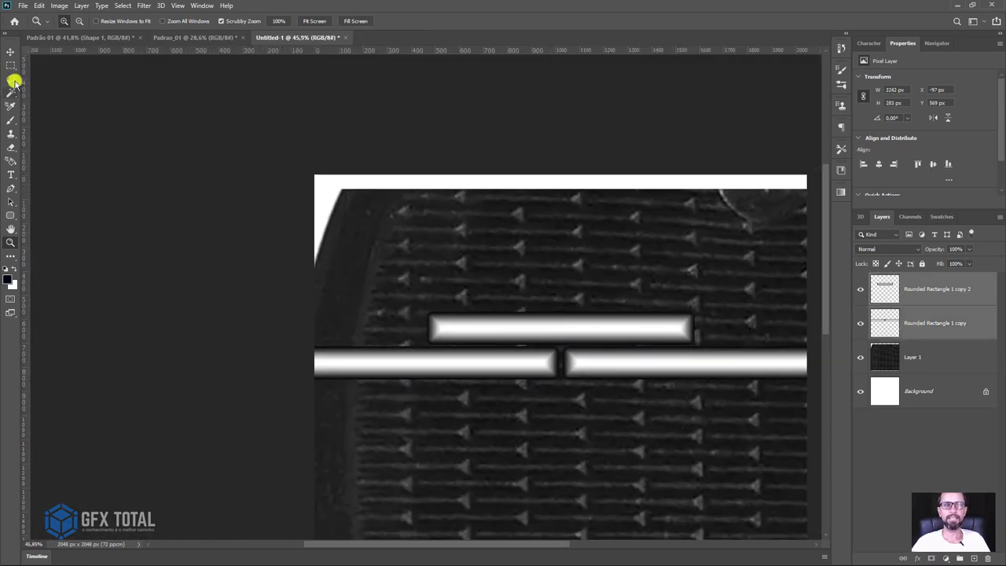
{"action": "left_click", "coordinate": [10, 52]}
{"action": "left_click_drag", "start_coordinate": [618, 371], "coordinate": [629, 439], "text": "alt"}
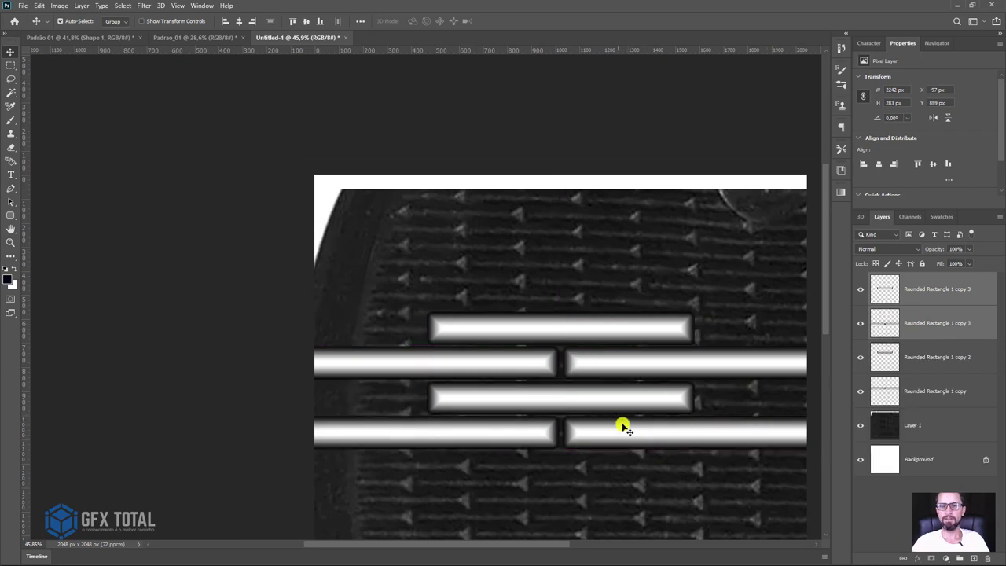
{"action": "left_click_drag", "start_coordinate": [638, 437], "coordinate": [652, 506], "text": "alt"}
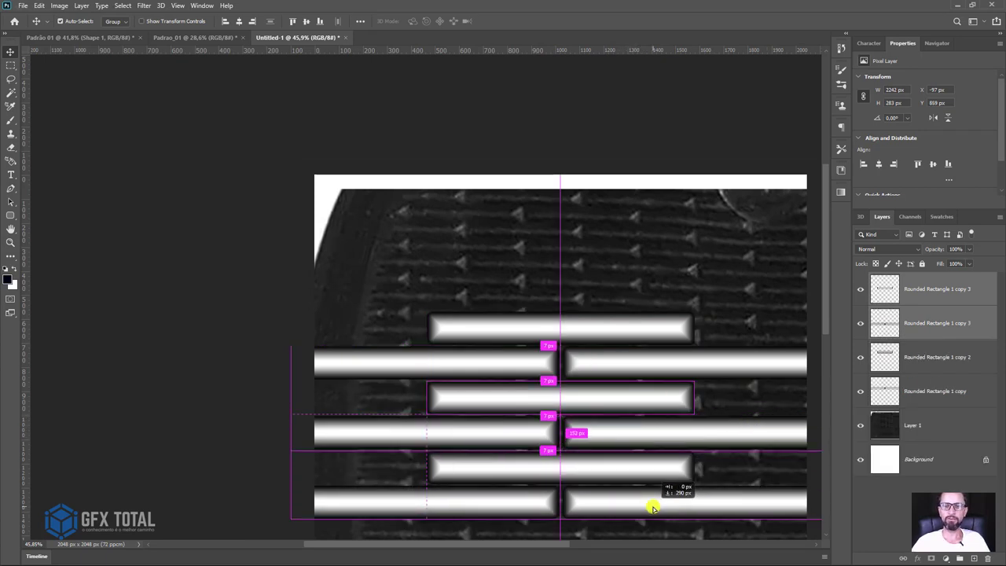
{"action": "left_click_drag", "start_coordinate": [702, 477], "coordinate": [632, 294]}
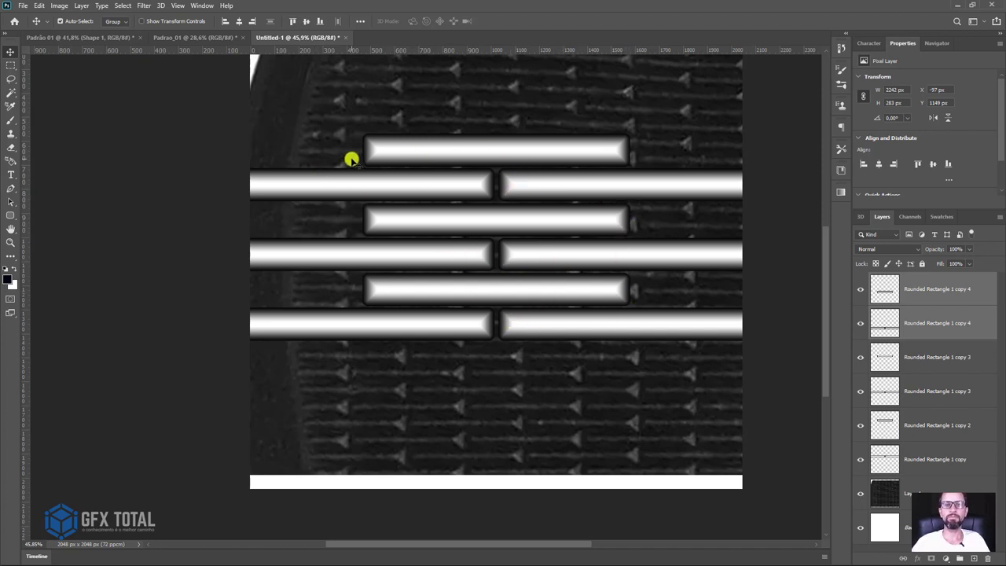
{"action": "key", "text": "z"}
{"action": "left_click_drag", "start_coordinate": [367, 144], "coordinate": [391, 225]}
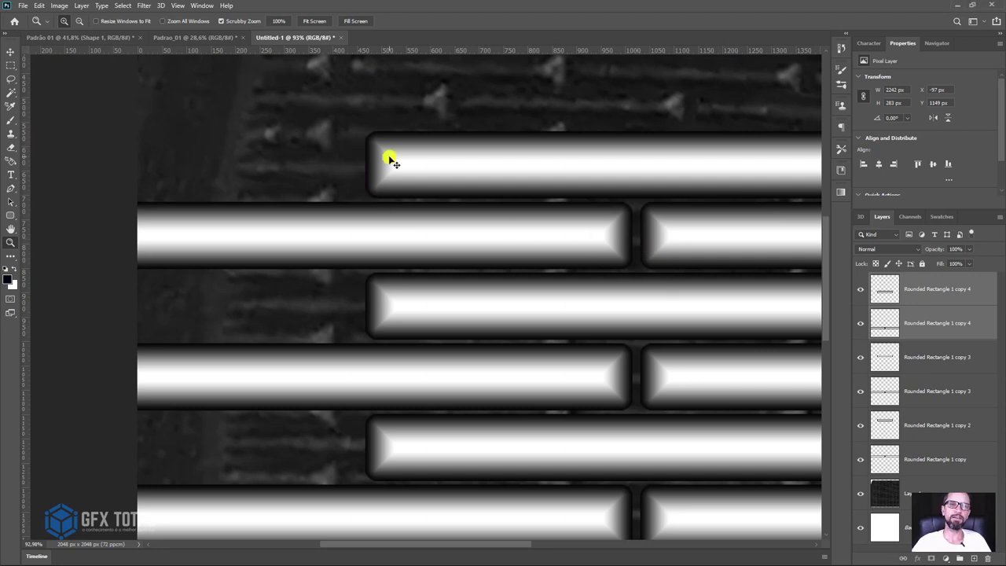
- Add a vertical guide at the top rib's left end and a horizontal guide along its top edge
{"action": "left_click_drag", "start_coordinate": [391, 159], "coordinate": [434, 294]}
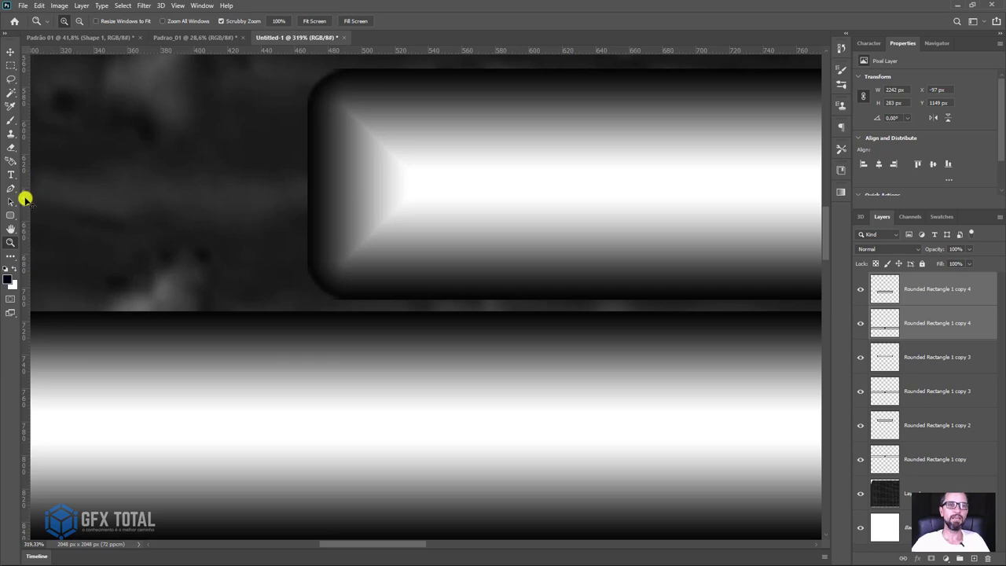
{"action": "left_click_drag", "start_coordinate": [25, 199], "coordinate": [291, 194]}
{"action": "scroll", "coordinate": [548, 138], "scroll_direction": "up", "scroll_amount": 2}
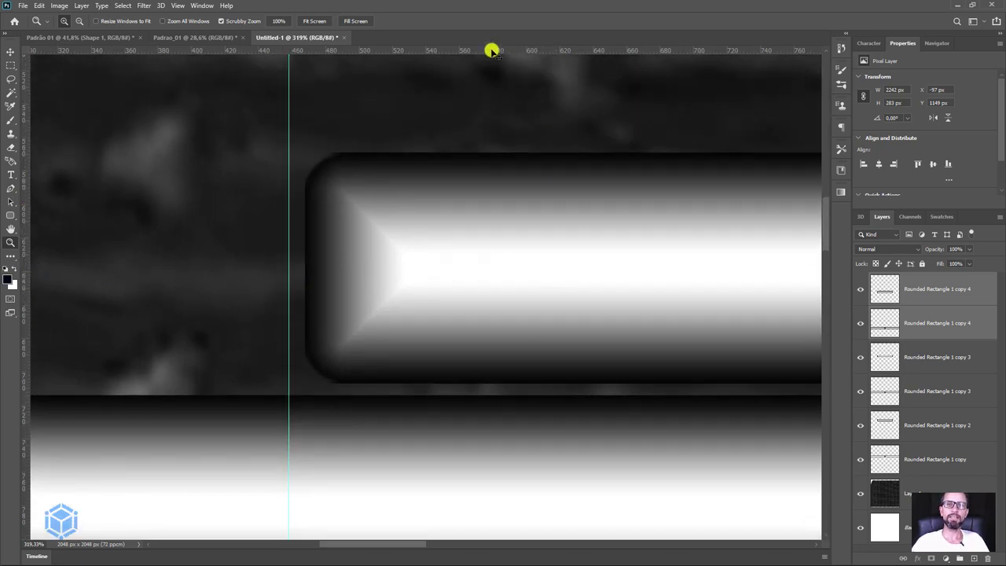
{"action": "left_click_drag", "start_coordinate": [491, 50], "coordinate": [375, 142]}
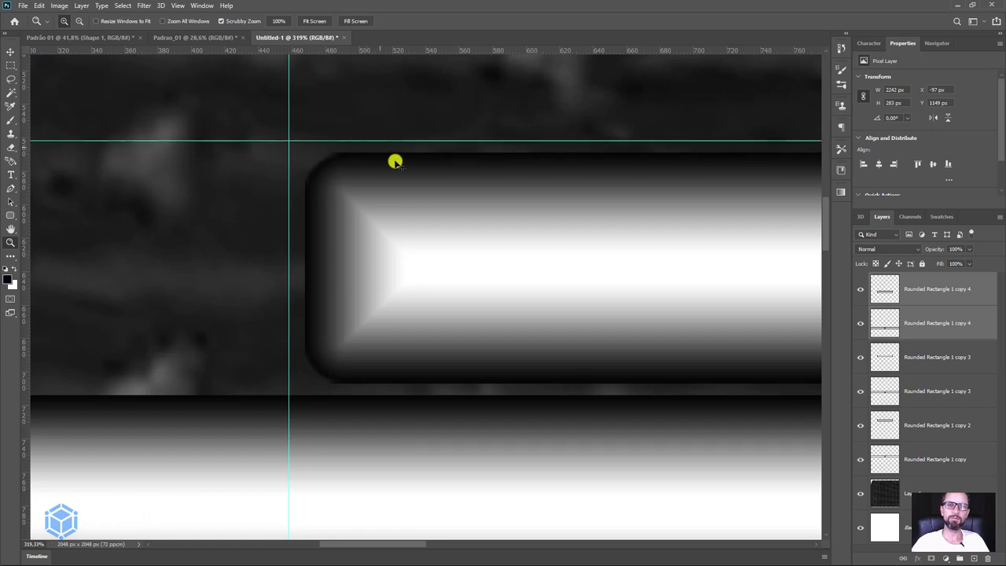
- Add a horizontal guide under the bottom rib row and a vertical guide at the top rib's right end
{"action": "scroll", "coordinate": [435, 139], "scroll_direction": "down", "scroll_amount": 5}
{"action": "scroll", "coordinate": [412, 367], "scroll_direction": "down", "scroll_amount": 5}
{"action": "scroll", "coordinate": [433, 205], "scroll_direction": "down", "scroll_amount": 3}
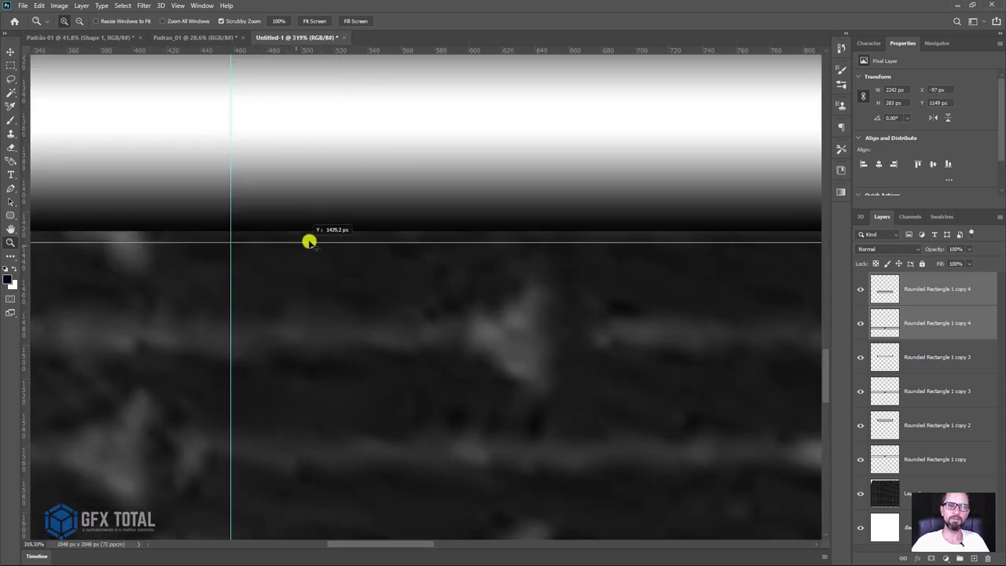
{"action": "left_click_drag", "start_coordinate": [348, 54], "coordinate": [334, 235]}
{"action": "scroll", "coordinate": [425, 212], "scroll_direction": "right", "scroll_amount": 10}
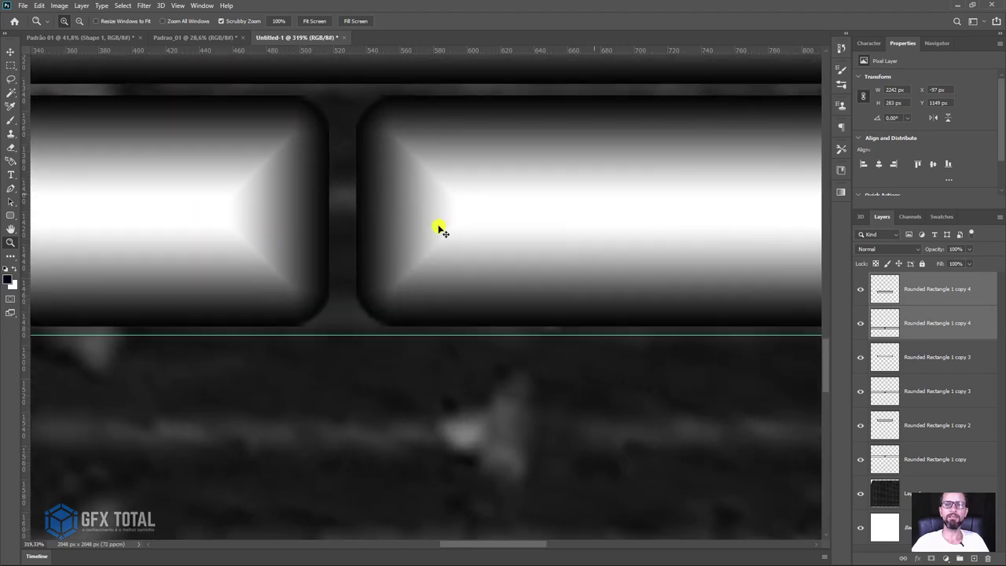
{"action": "scroll", "coordinate": [315, 259], "scroll_direction": "right", "scroll_amount": 5}
{"action": "mouse_move", "coordinate": [132, 385]}
{"action": "left_mouse_down"}
{"action": "mouse_move", "coordinate": [240, 305]}
{"action": "mouse_move", "coordinate": [249, 227]}
{"action": "mouse_move", "coordinate": [296, 205]}
{"action": "mouse_move", "coordinate": [477, 459]}
{"action": "mouse_move", "coordinate": [252, 281]}
{"action": "mouse_move", "coordinate": [523, 211]}
{"action": "mouse_move", "coordinate": [202, 270]}
{"action": "mouse_move", "coordinate": [149, 266]}
{"action": "left_mouse_up"}
{"action": "mouse_move", "coordinate": [54, 290]}
{"action": "left_mouse_down"}
{"action": "mouse_move", "coordinate": [330, 343]}
{"action": "mouse_move", "coordinate": [321, 292]}
{"action": "mouse_move", "coordinate": [107, 283]}
{"action": "left_mouse_up"}
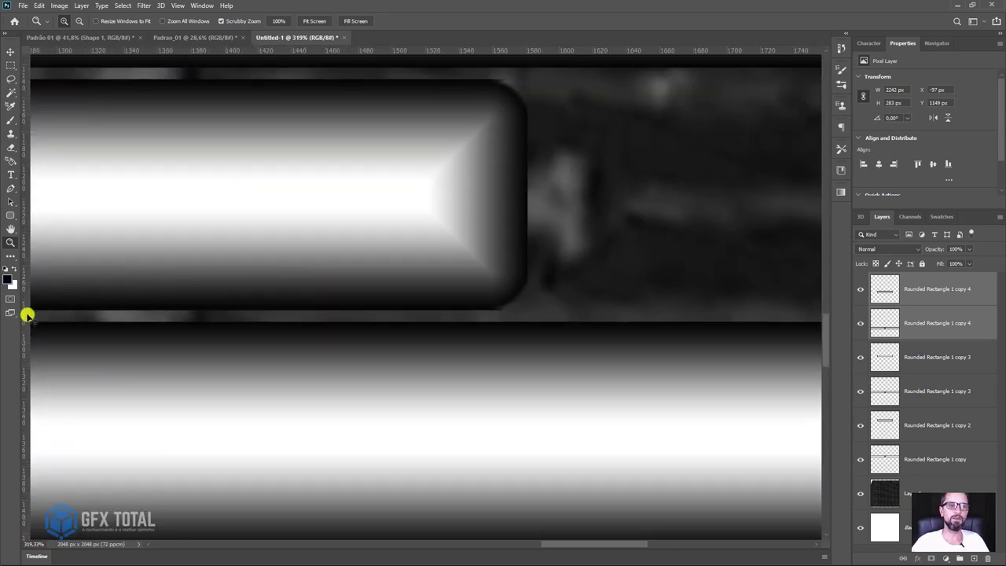
{"action": "mouse_move", "coordinate": [25, 320]}
{"action": "left_mouse_down"}
{"action": "mouse_move", "coordinate": [355, 233]}
{"action": "mouse_move", "coordinate": [539, 228]}
{"action": "mouse_move", "coordinate": [537, 240]}
{"action": "left_mouse_up"}
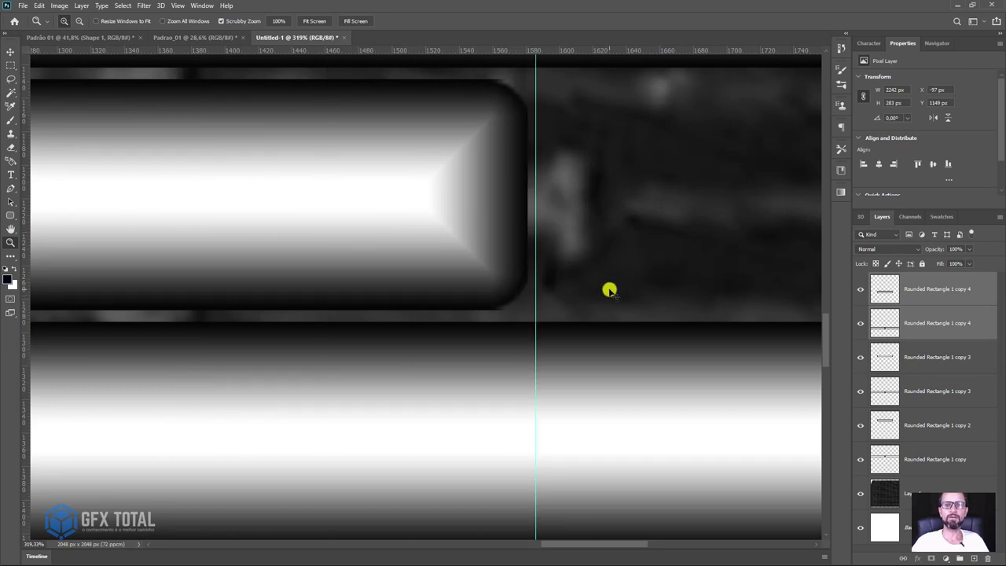
{"action": "left_click_drag", "start_coordinate": [609, 290], "coordinate": [534, 186]}
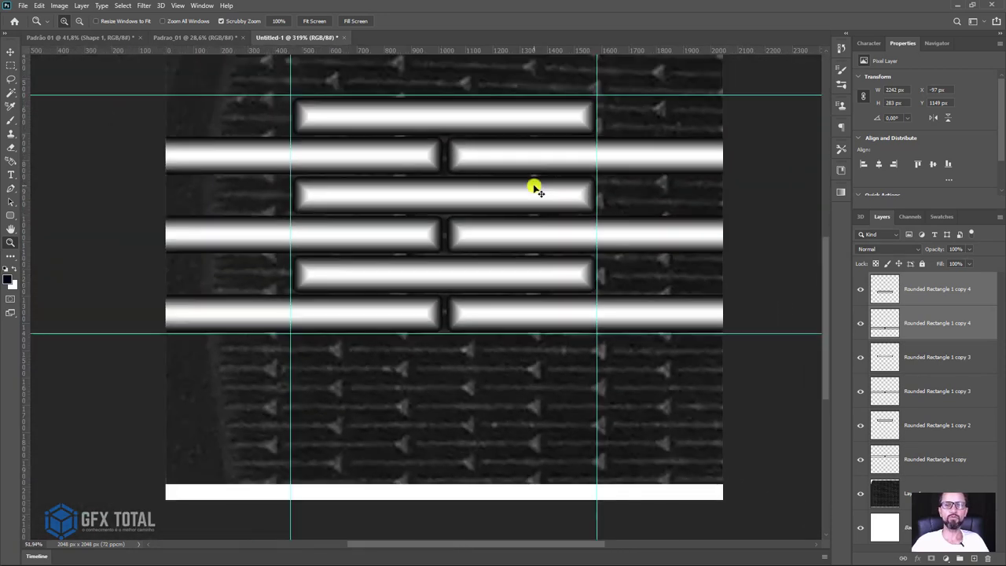
- Drag a rectangular marquee from the top-left to the bottom-right guide intersection
{"action": "left_click", "coordinate": [9, 67]}
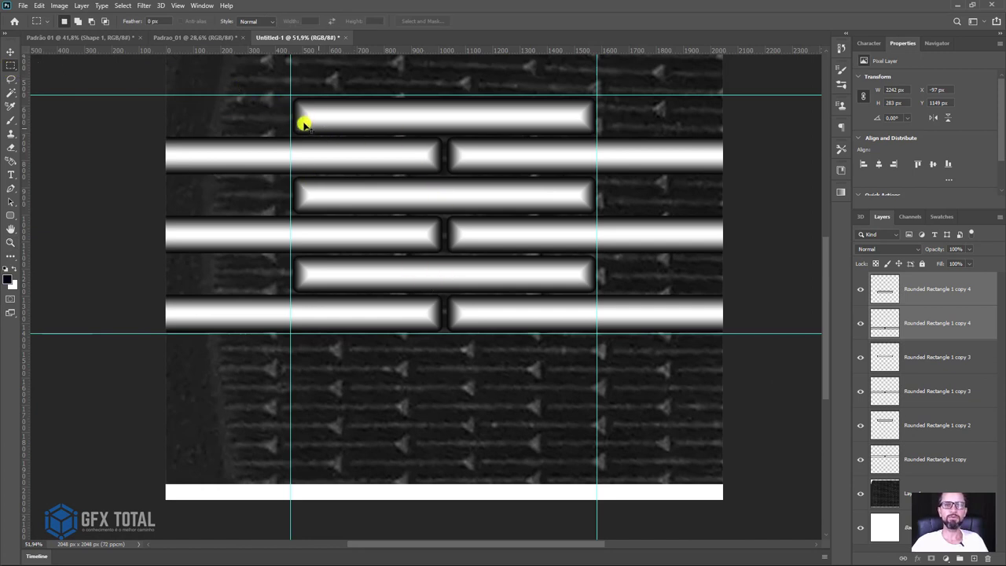
{"action": "mouse_move", "coordinate": [304, 123]}
{"action": "left_mouse_down"}
{"action": "mouse_move", "coordinate": [326, 105]}
{"action": "mouse_move", "coordinate": [559, 116]}
{"action": "mouse_move", "coordinate": [328, 121]}
{"action": "mouse_move", "coordinate": [400, 102]}
{"action": "mouse_move", "coordinate": [550, 105]}
{"action": "left_mouse_up"}
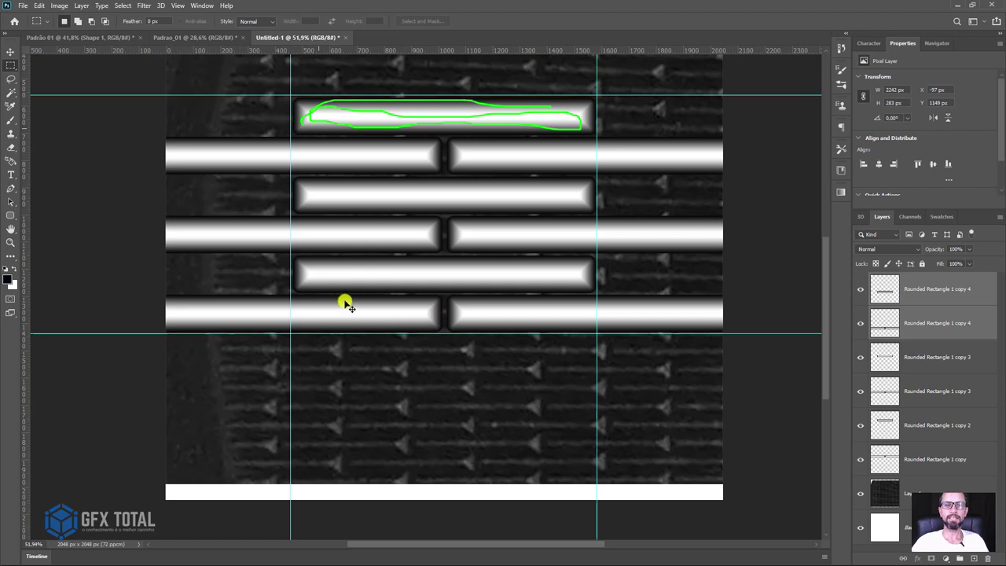
{"action": "mouse_move", "coordinate": [299, 298]}
{"action": "left_mouse_down"}
{"action": "mouse_move", "coordinate": [449, 307]}
{"action": "mouse_move", "coordinate": [285, 335]}
{"action": "left_mouse_up"}
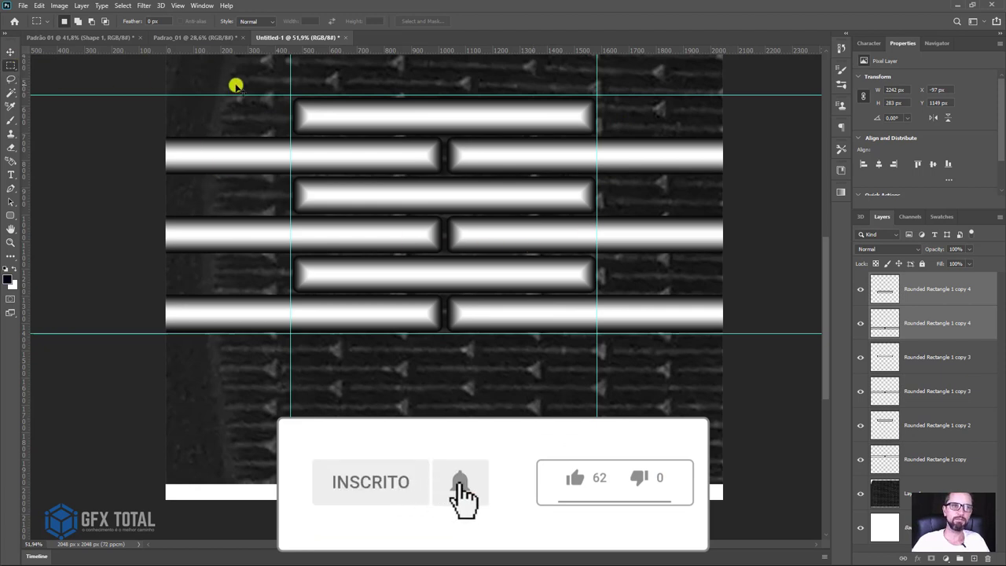
{"action": "left_click_drag", "start_coordinate": [290, 96], "coordinate": [599, 334]}
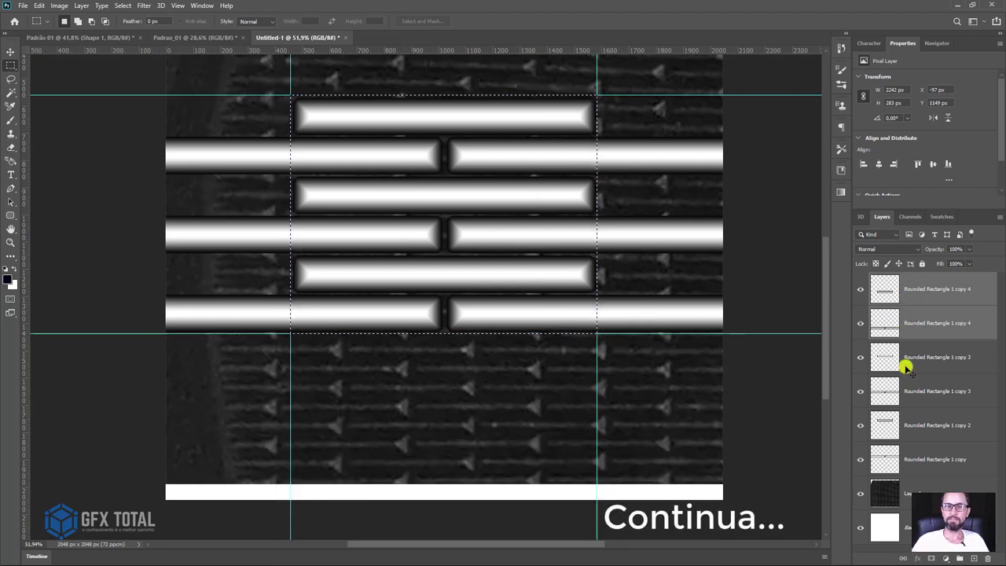
- Select the six rib layers and merge them into Rounded Rectangle 1 copy 4
{"action": "left_click", "coordinate": [922, 290]}
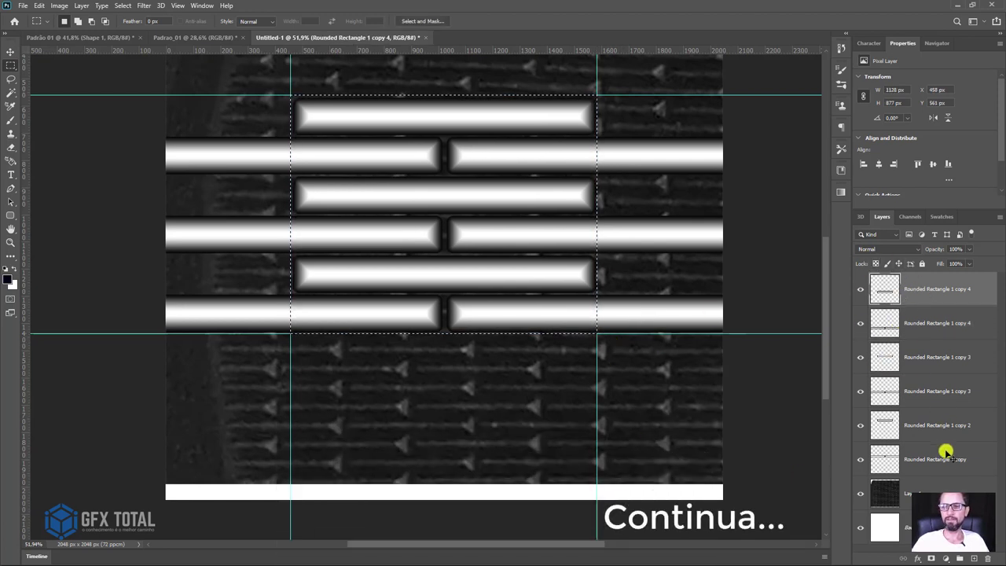
{"action": "left_click", "coordinate": [941, 461], "text": "shift"}
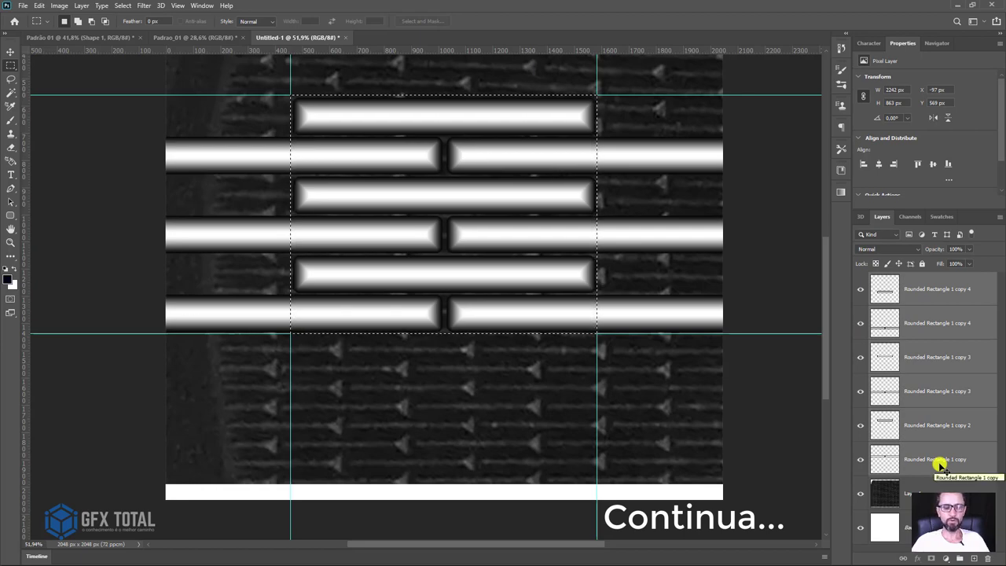
{"action": "key", "text": "ctrl+e"}
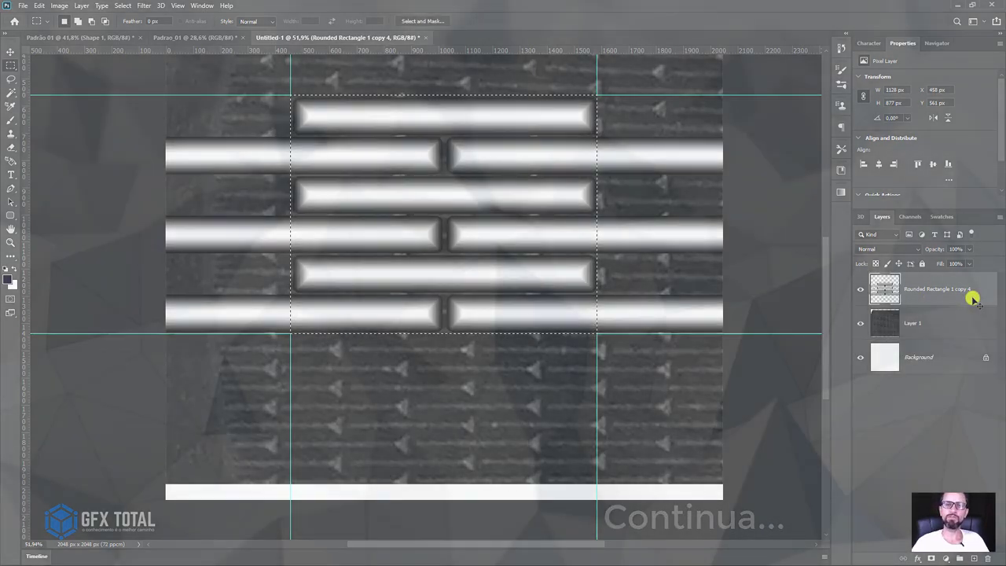